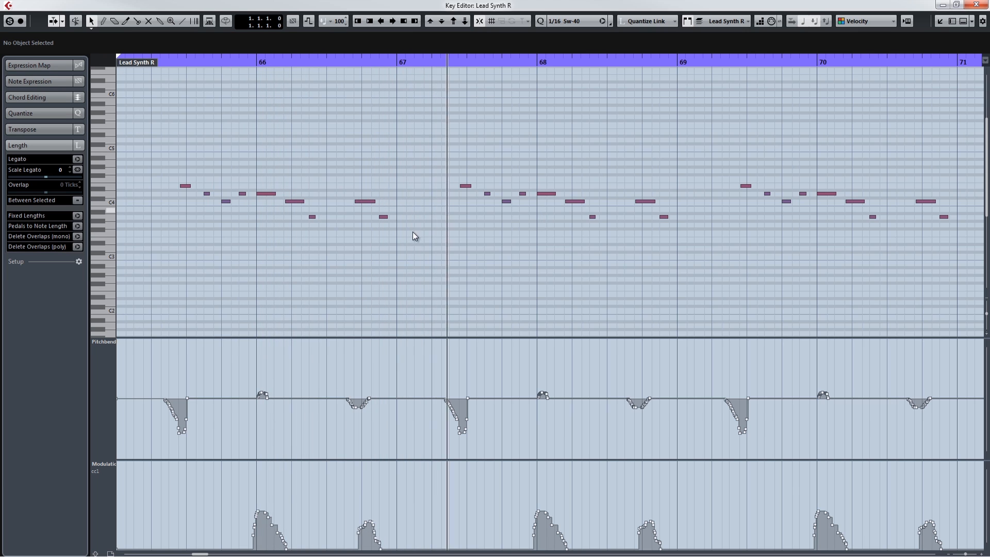
Step: Inspect the Lead Synth R pitchbend curve around bar 67 and audition both soloed Lead Synth tracks
drag(457, 62, 454, 151)
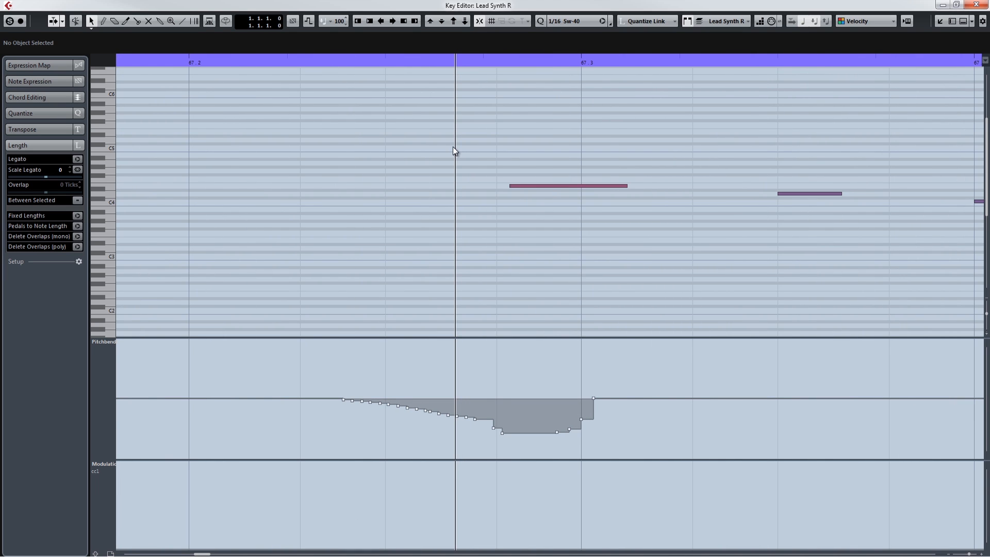
drag(453, 147, 447, 116)
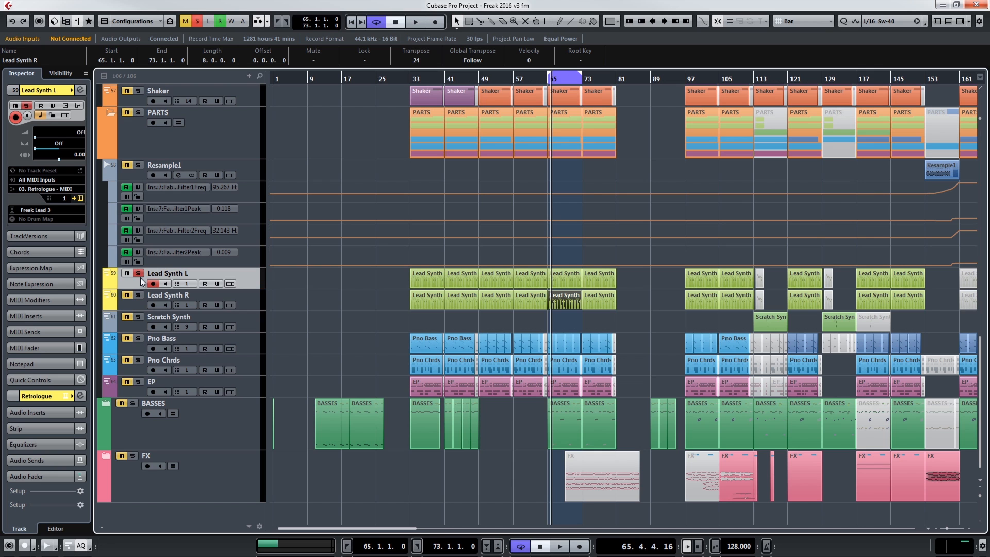
key(space)
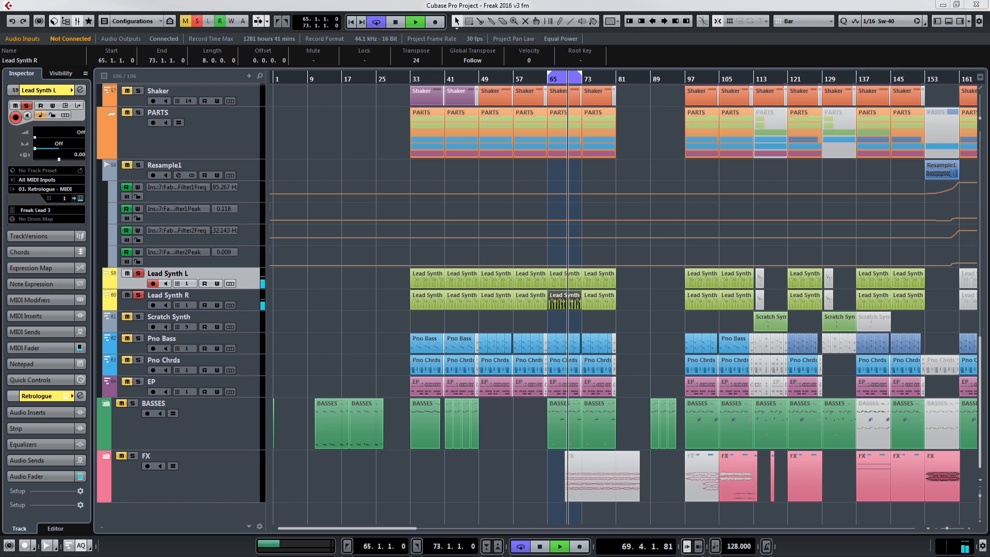
key(space)
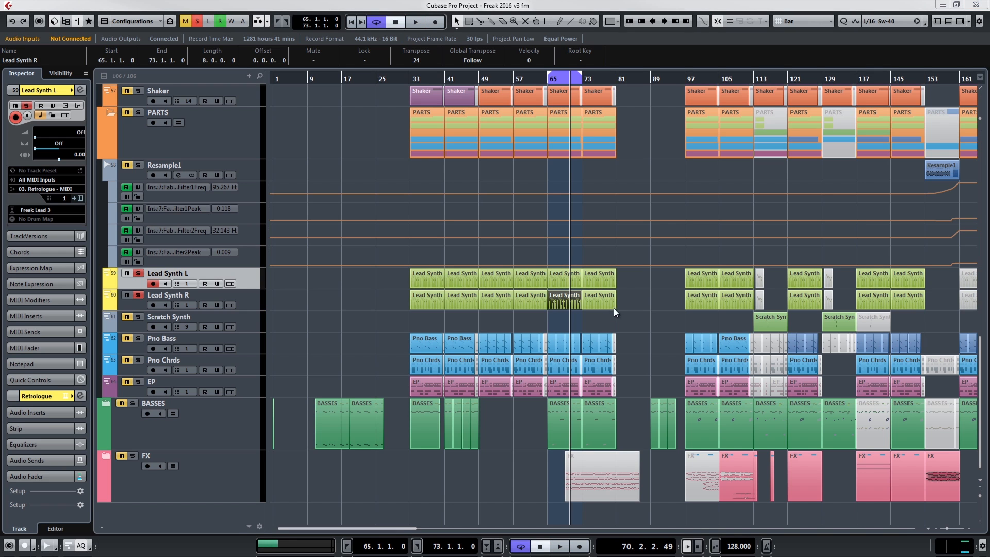
Step: Play the soloed Lead Synth tracks from bar 65 while checking their channels in the MixConsole
click(629, 319)
key(KP_1)
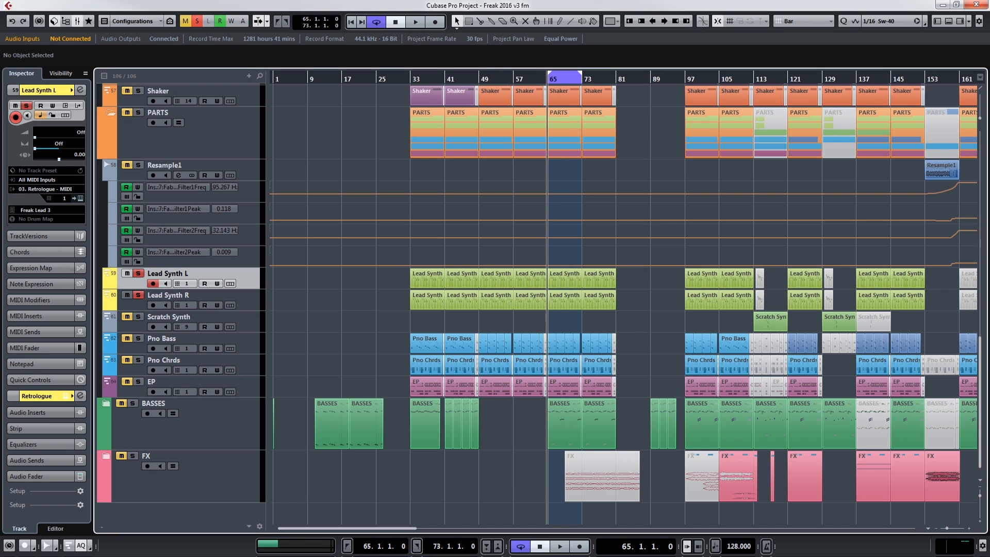
key(F3)
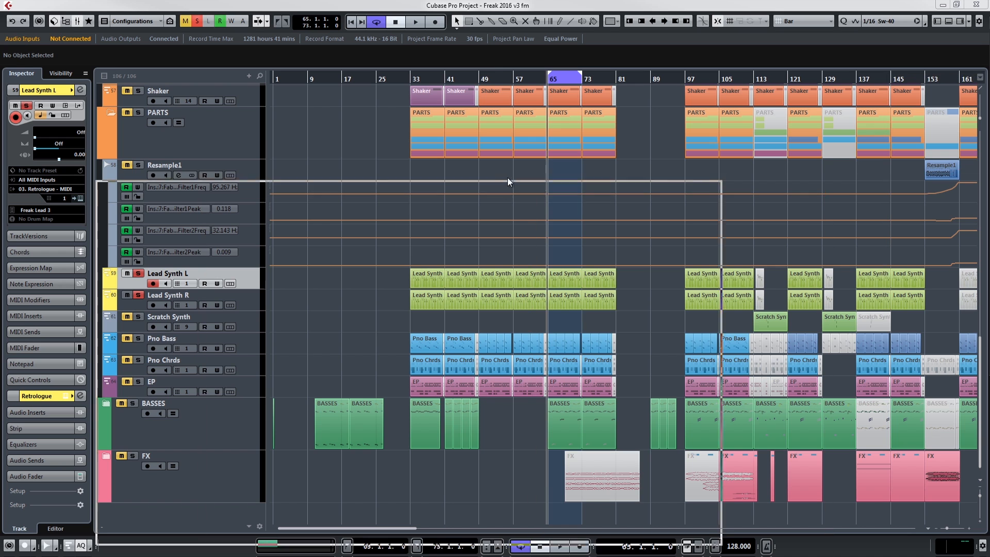
key(space)
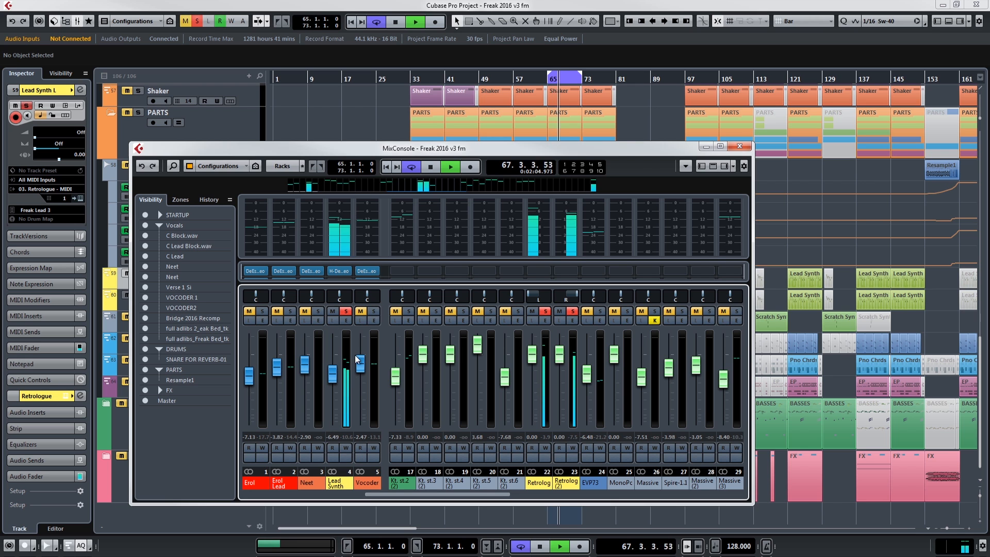
click(739, 147)
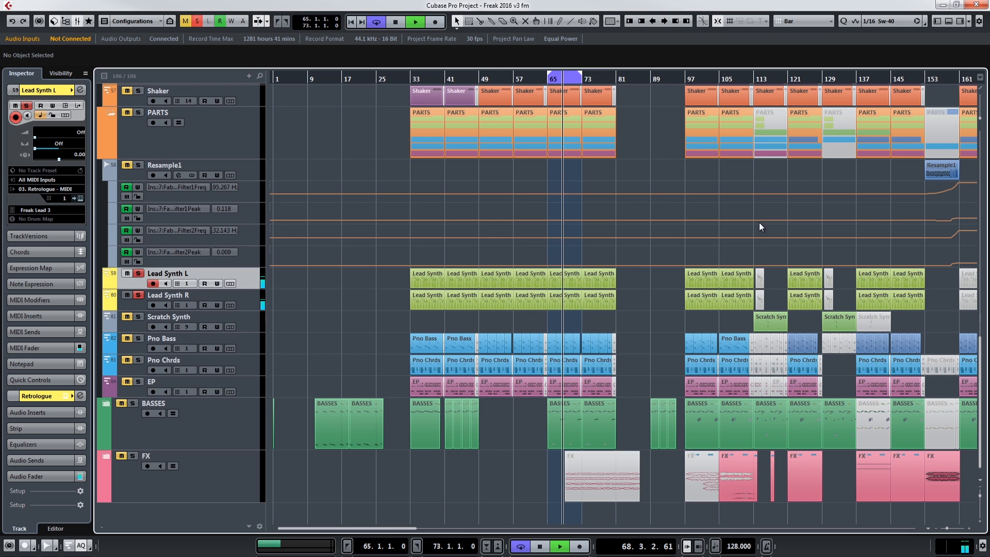
key(space)
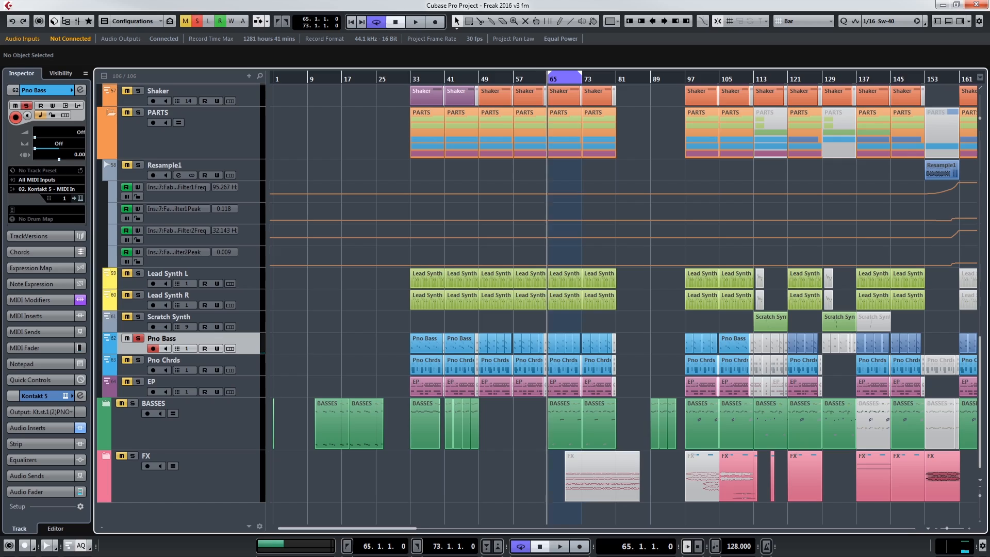
Step: Audition the soloed Pno Bass track and view its New York Production piano in Kontakt 5
key(space)
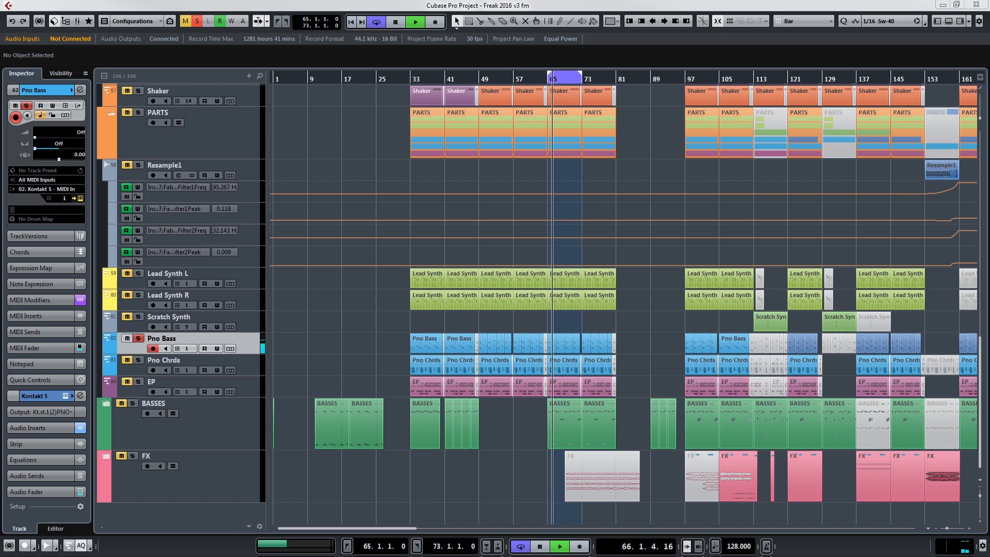
drag(989, 103, 648, 38)
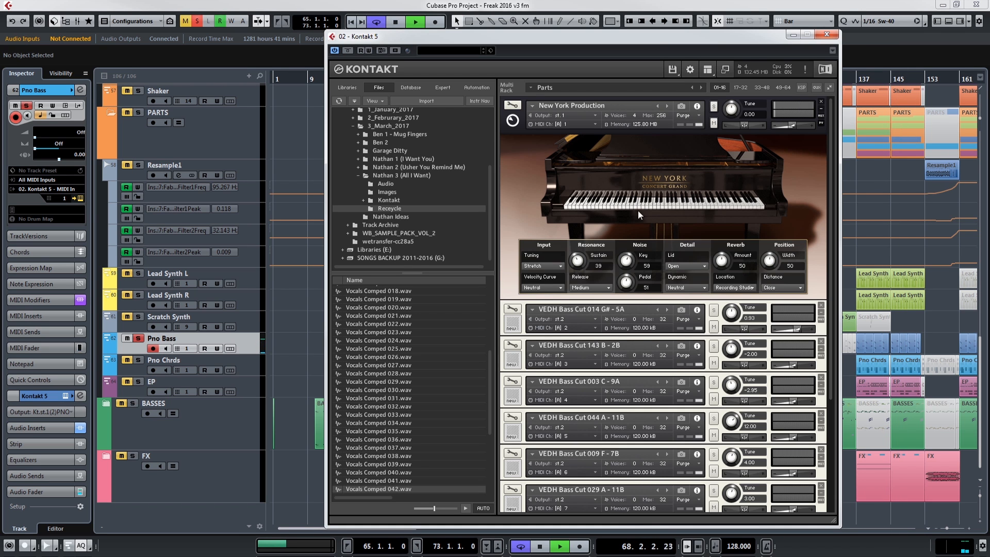
click(827, 39)
key(space)
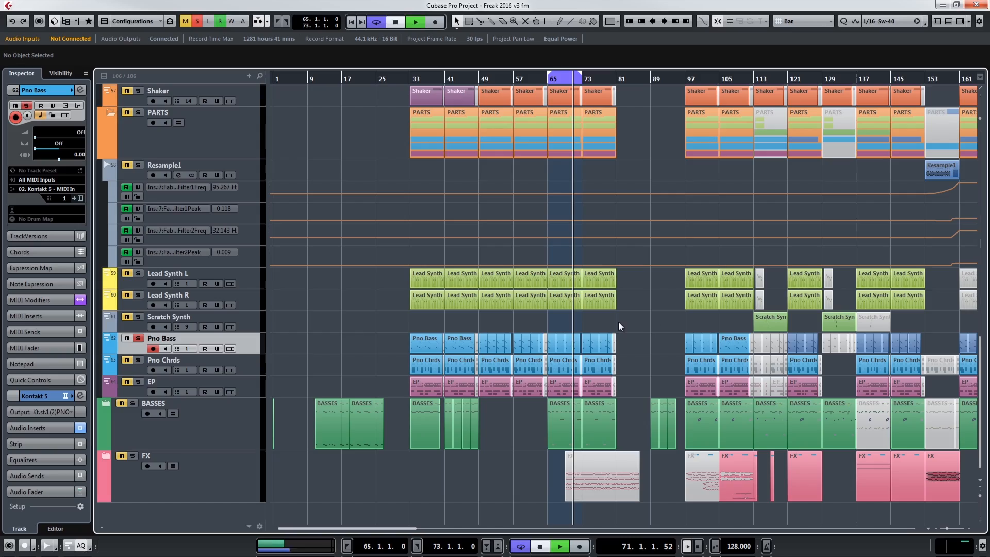
Step: Add Pno Chrds to the soloed tracks and play it together with Pno Bass
key(space)
click(127, 360)
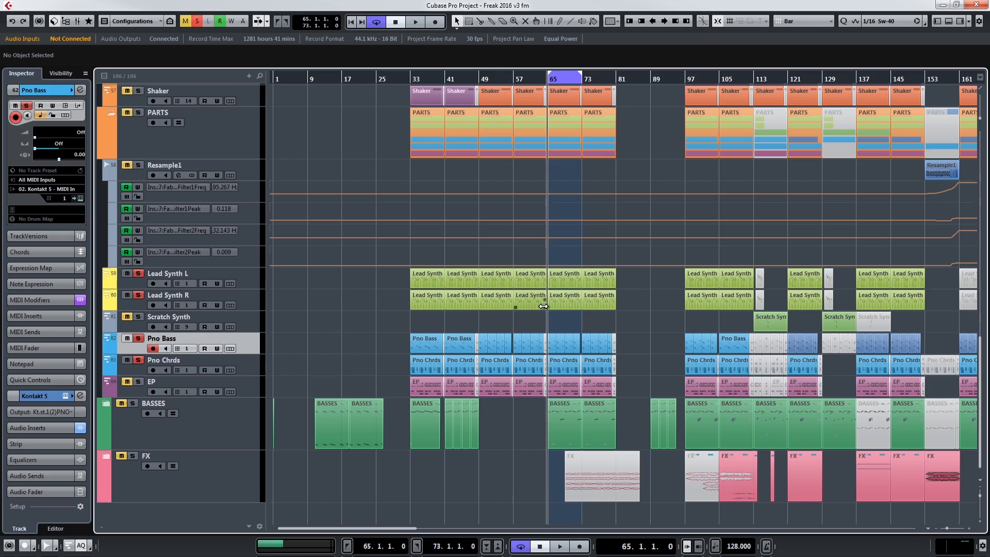
key(space)
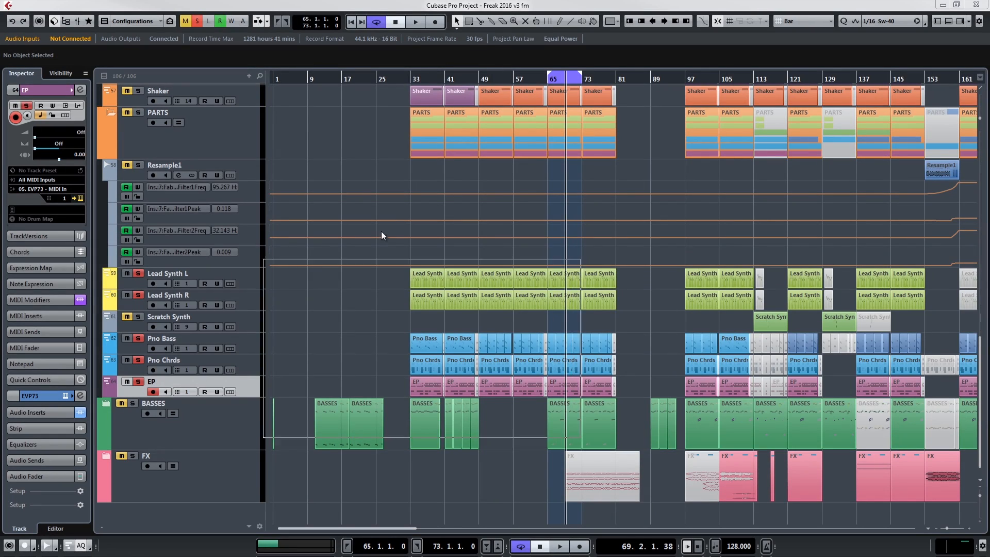
Step: View the EP track's EVP73 instrument and play the EP with the piano and Lead Synth tracks
drag(402, 270, 409, 188)
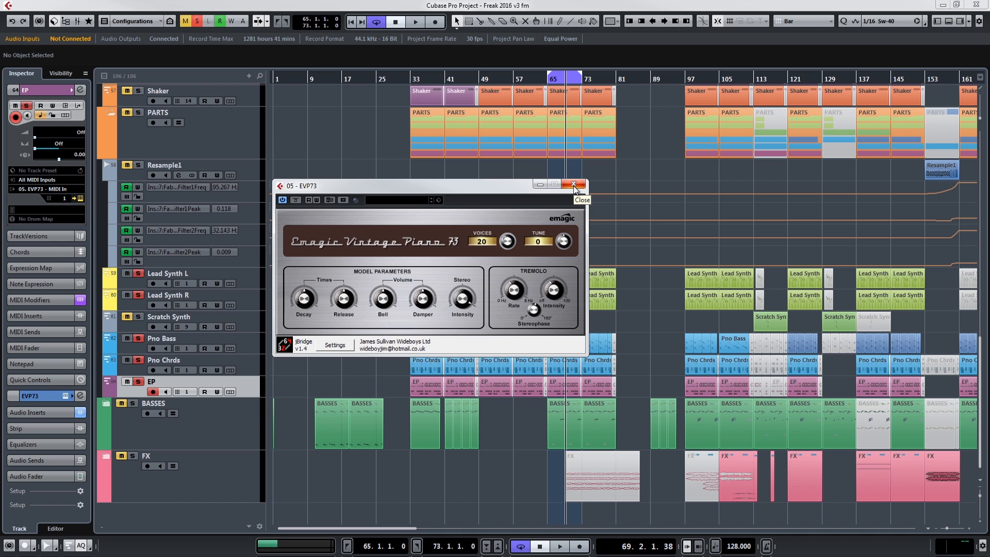
drag(478, 188, 517, 191)
key(space)
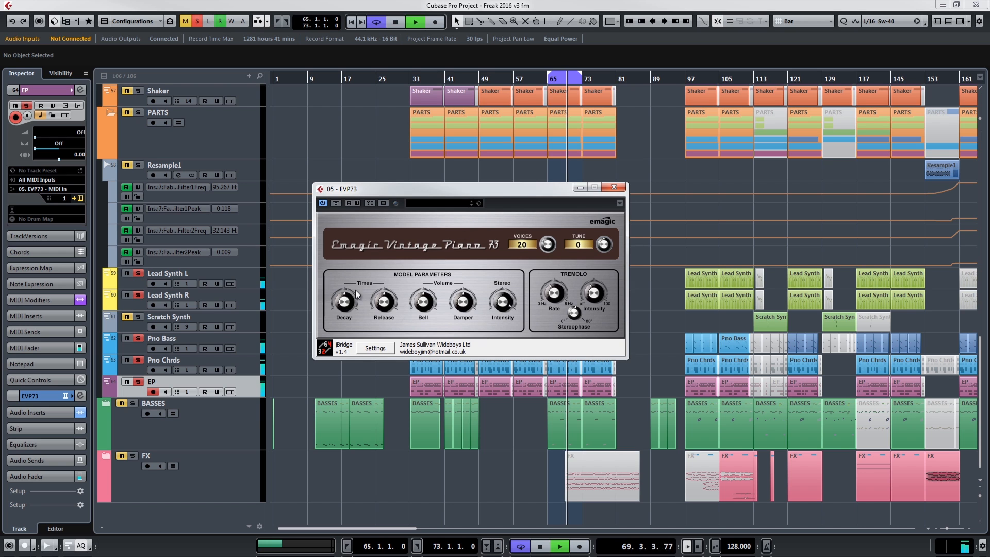
Step: Take Pno Chrds, Pno Bass, Lead Synth R and Lead Synth L out of solo, leaving only EP playing
click(126, 359)
click(125, 338)
click(126, 295)
click(128, 273)
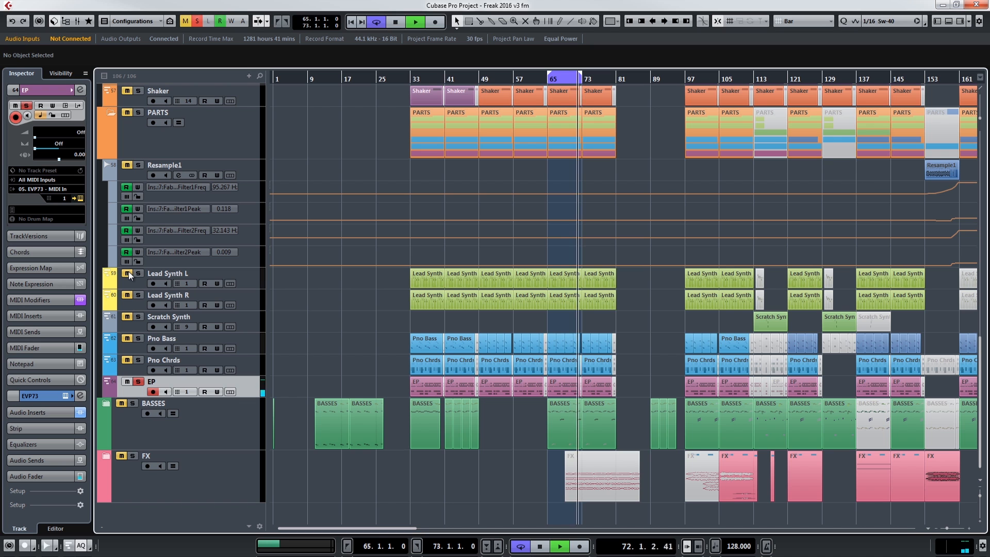
Step: Examine all the notes of the EP part at bar 65 in the Key Editor
double_click(566, 386)
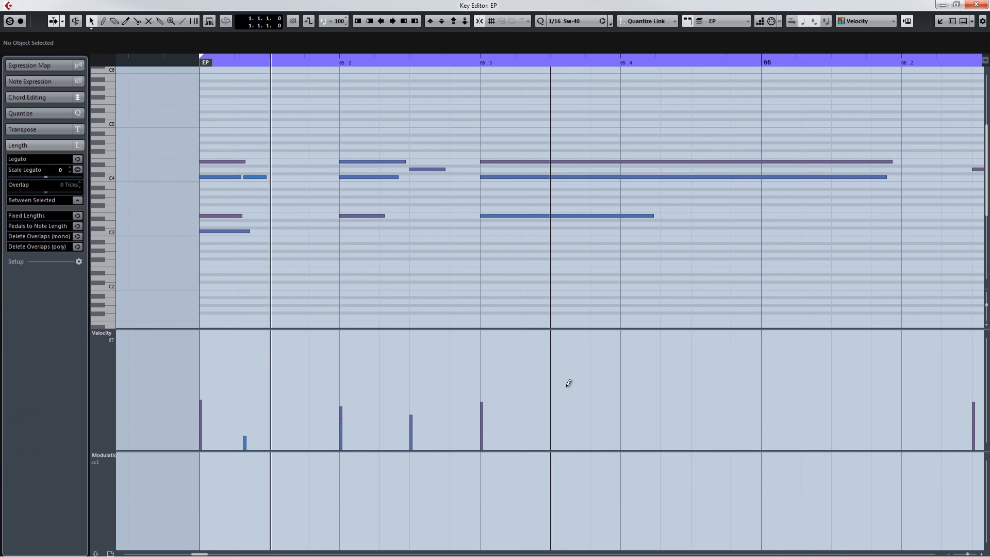
drag(967, 554, 956, 555)
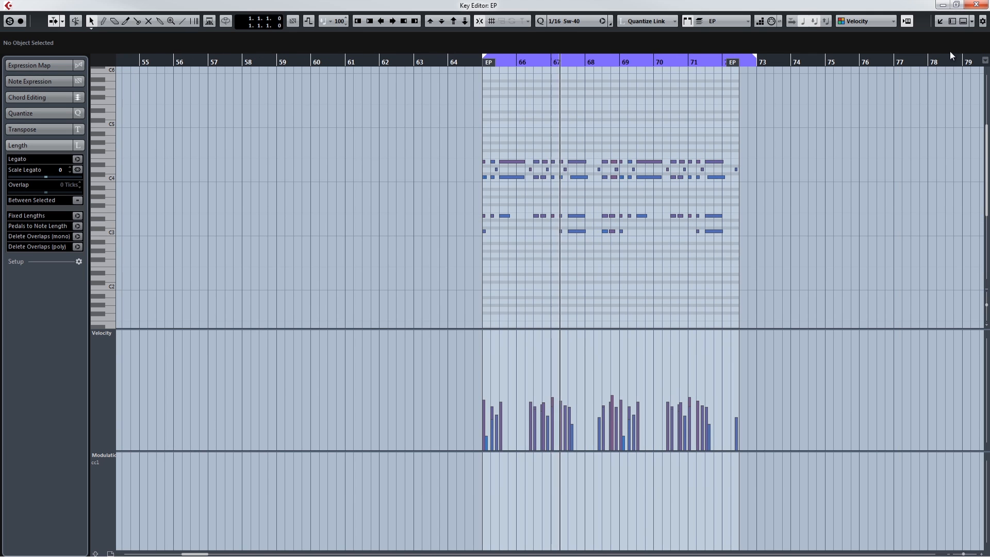
click(976, 5)
Step: Solo Pno Chrds, Pno Bass, Lead Synth L and Lead Synth R again alongside EP
click(138, 360)
click(123, 339)
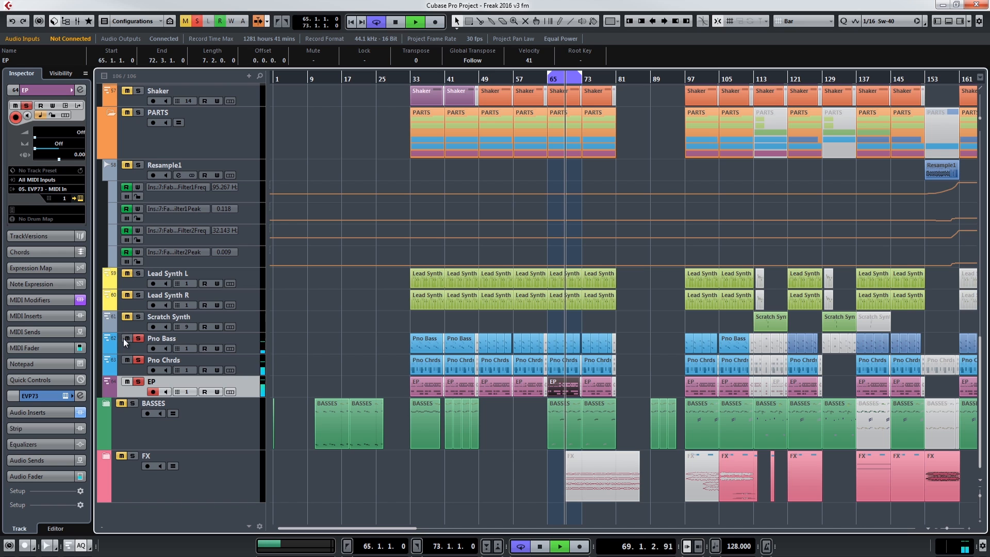
click(125, 272)
click(126, 295)
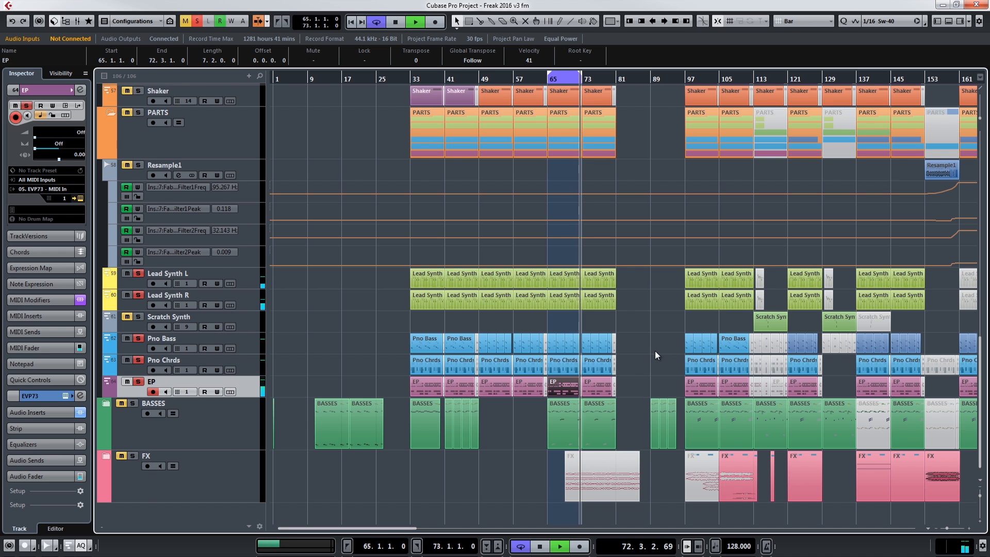
Step: Solo the C Block.wav vocal track and play it from bar 65 with the soloed synth and piano parts
scroll(655, 351, up, 5)
scroll(652, 365, up, 8)
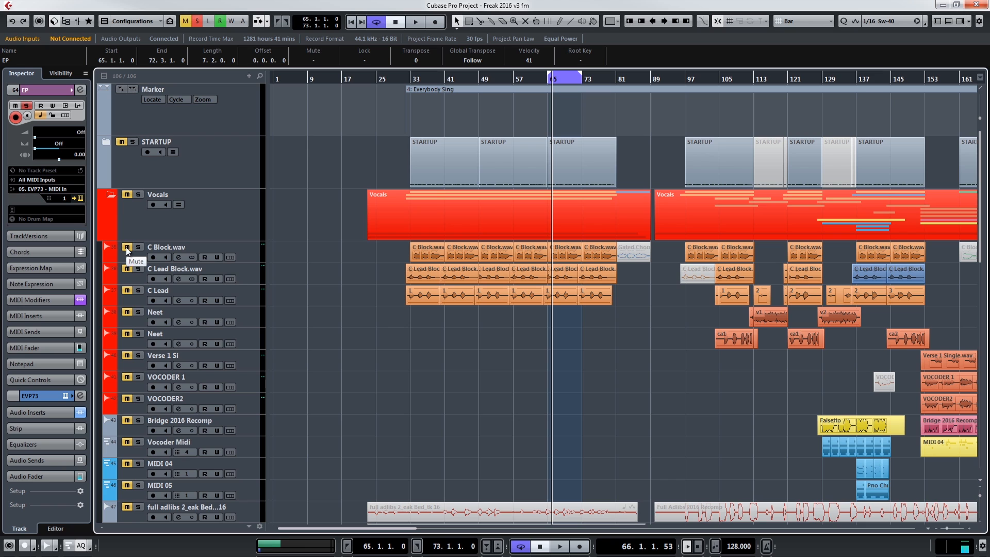
key(KP_1)
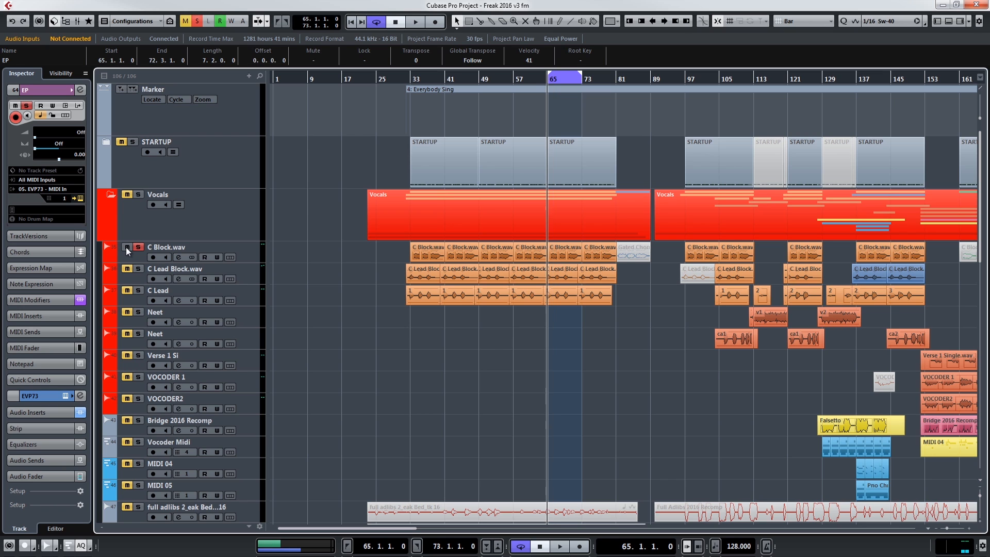
key(space)
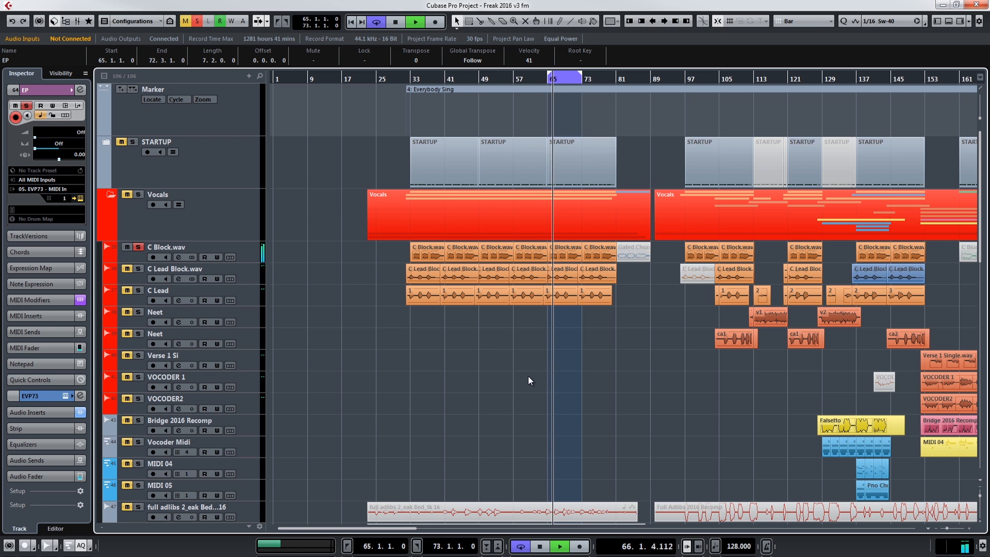
scroll(540, 424, down, 15)
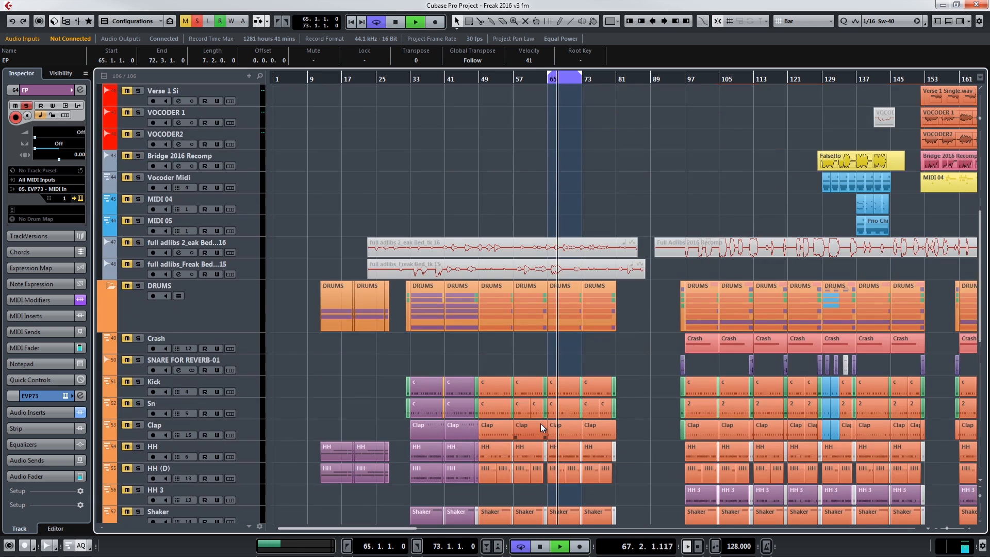
scroll(540, 423, down, 7)
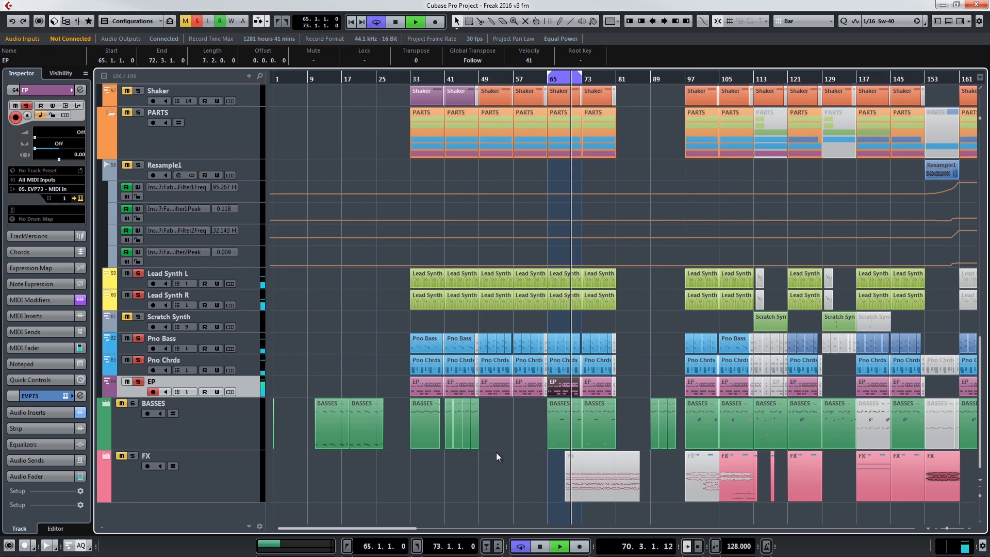
scroll(496, 455, up, 20)
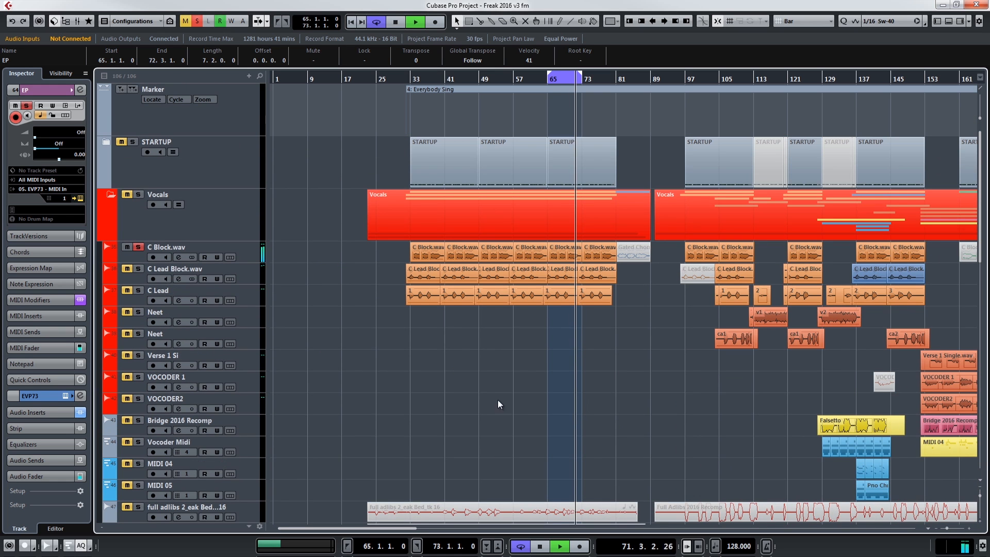
Step: Select the C Block.wav track and inspect the C1 gate insert on group channel 1 in the MixConsole
click(247, 252)
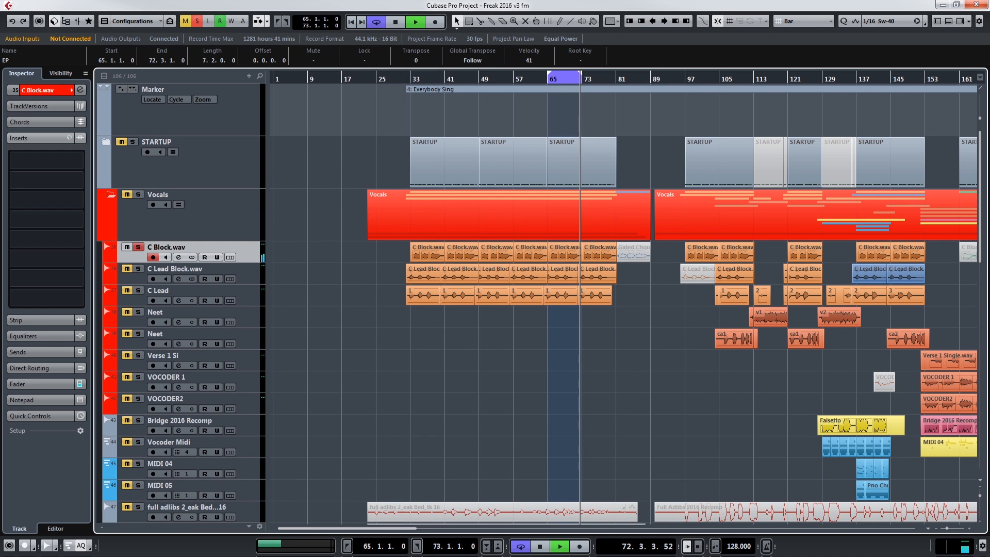
key(F3)
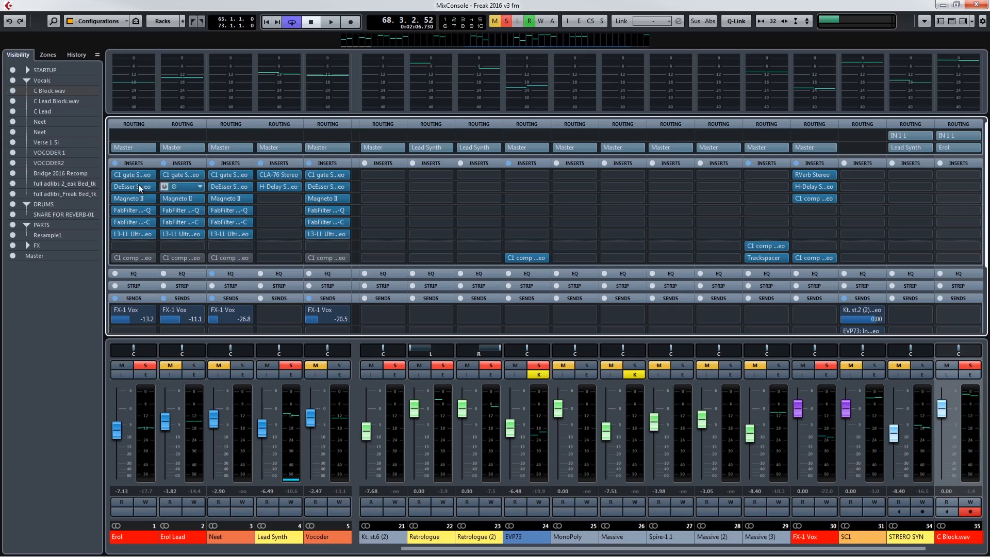
double_click(126, 176)
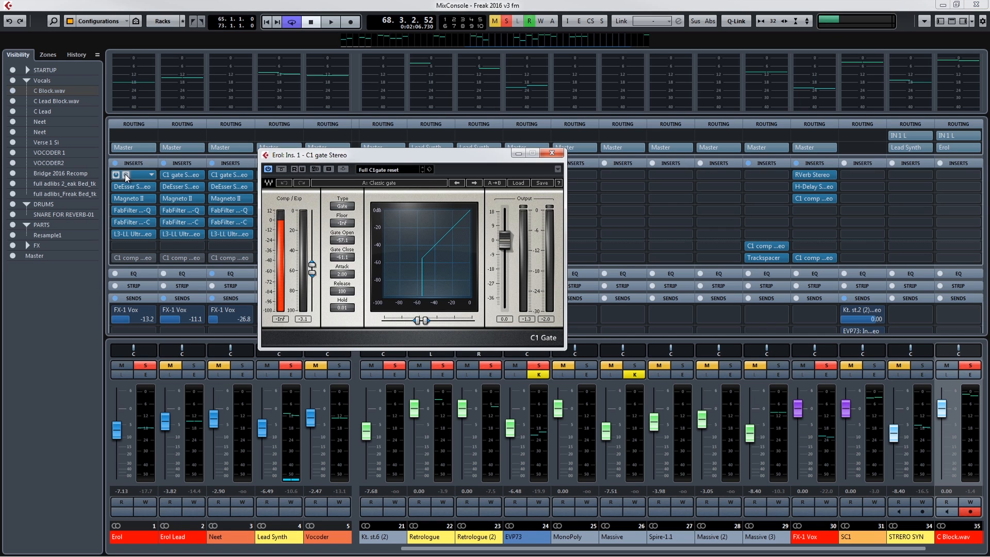
click(126, 187)
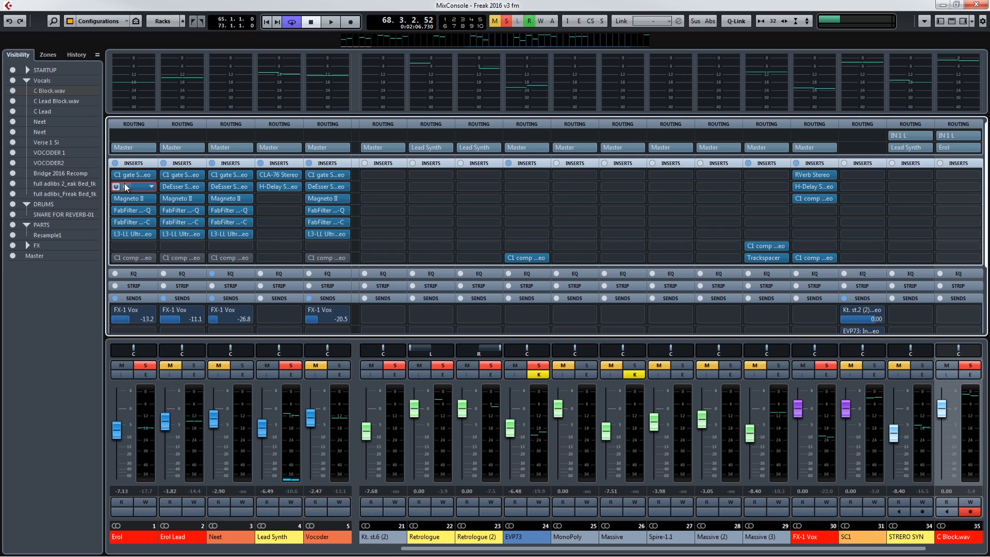
Step: Play the loop and inspect the Magneto II insert on group channel 1
key(space)
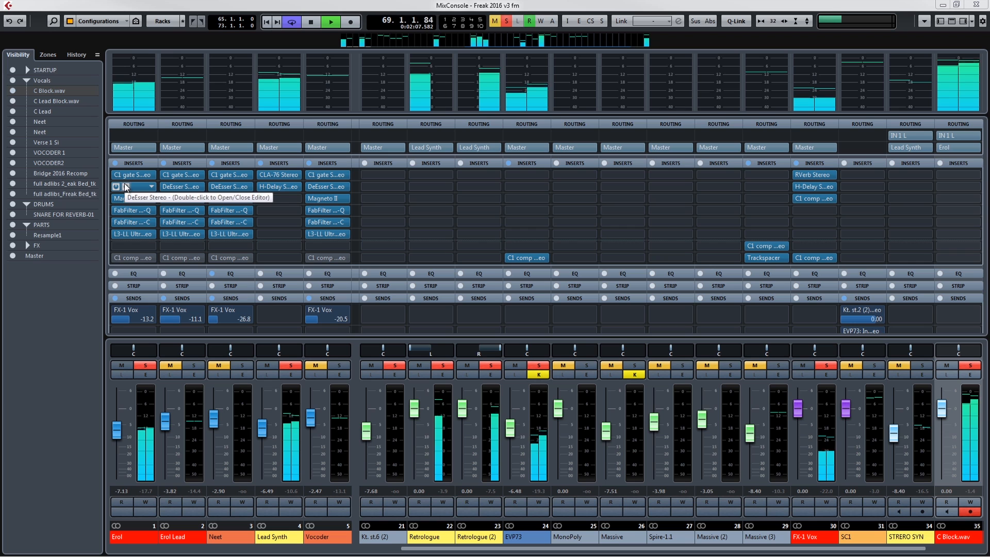
click(125, 199)
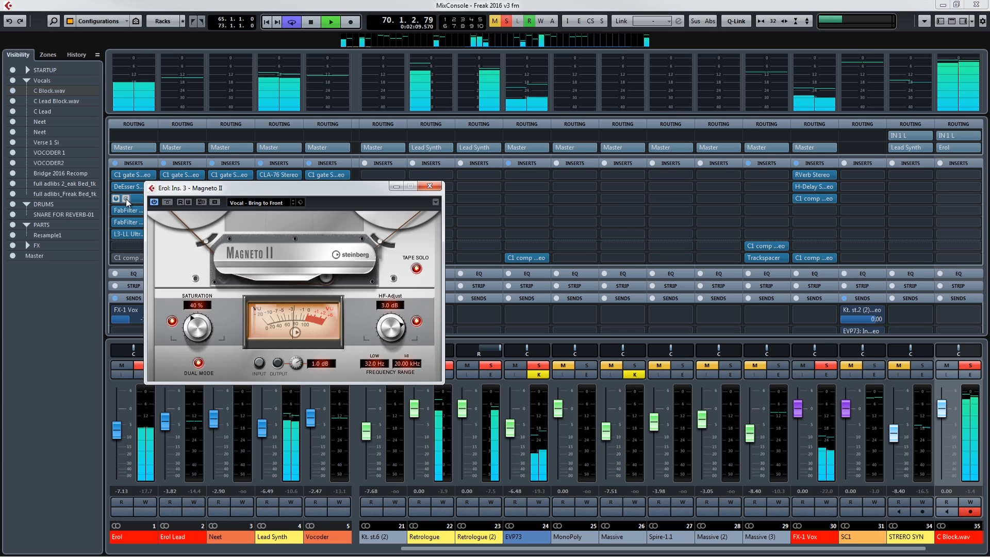
click(429, 187)
key(space)
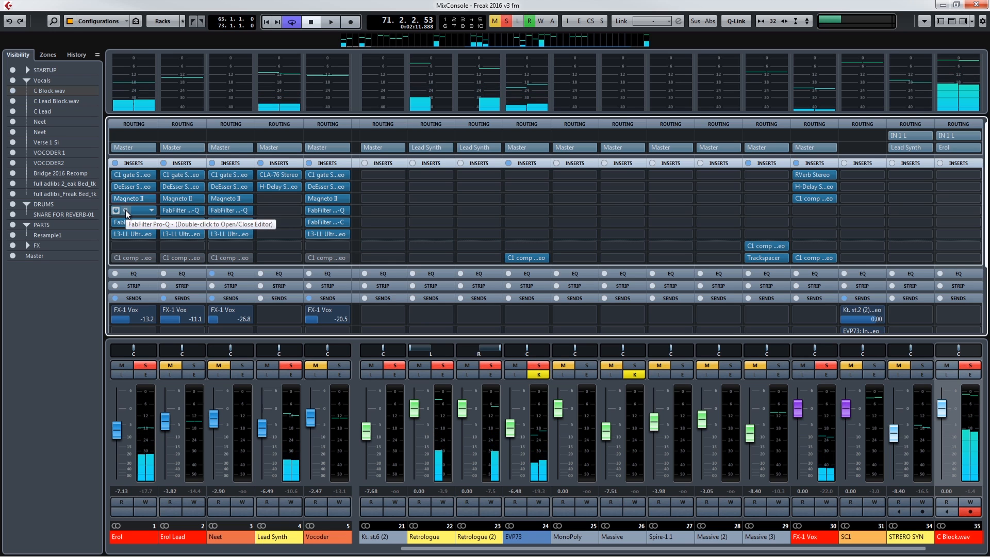
key(space)
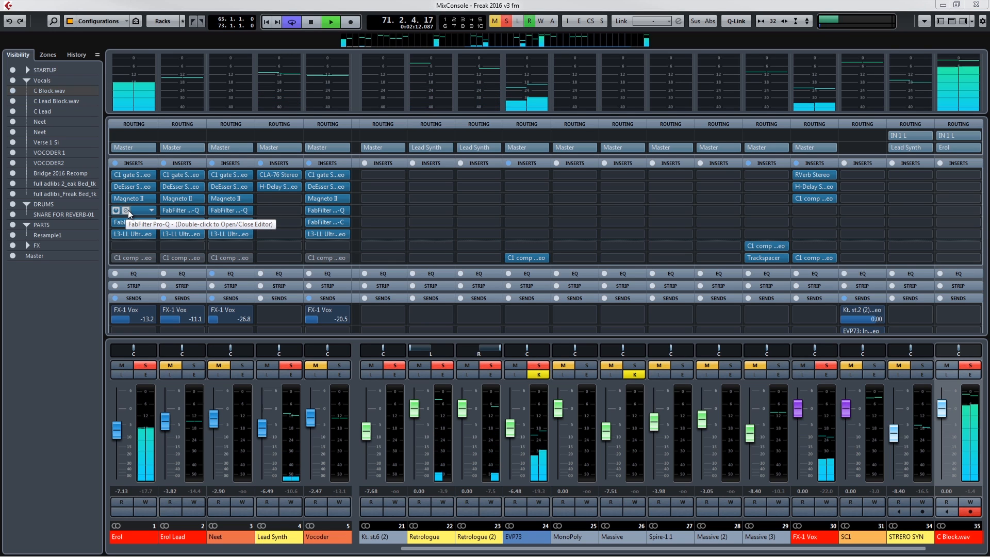
Step: Inspect the FabFilter Pro-Q and FabFilter Pro-C inserts on group channel 1 while the loop plays
click(133, 210)
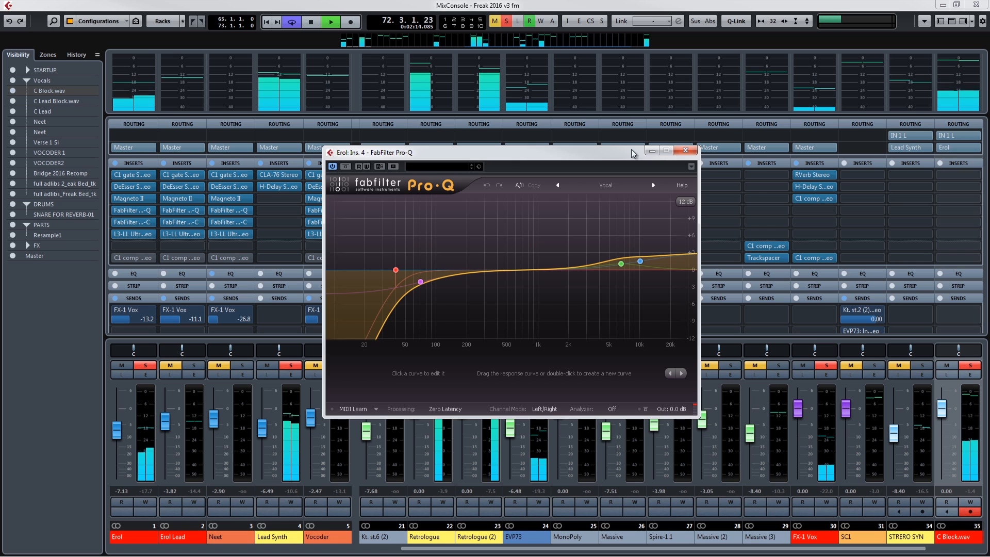
click(685, 151)
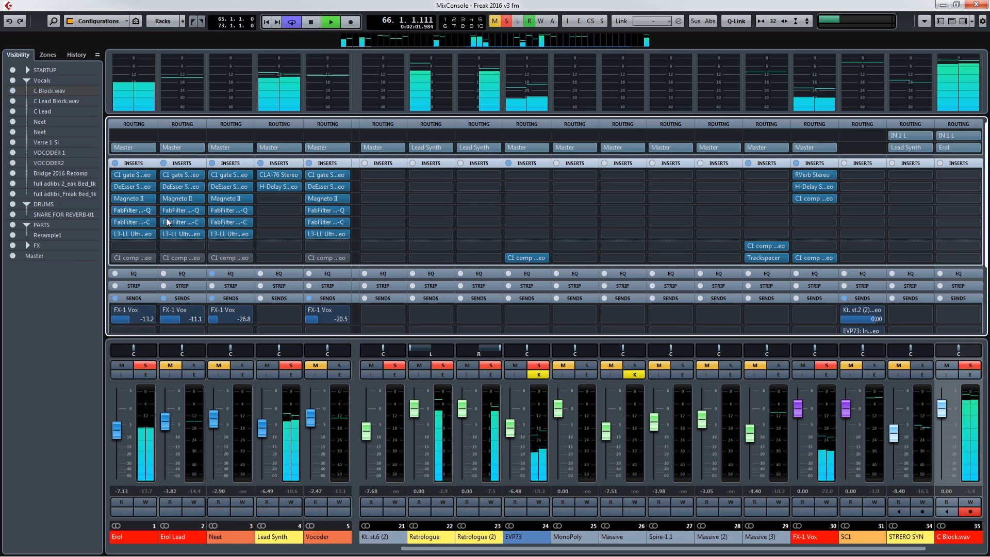
click(125, 221)
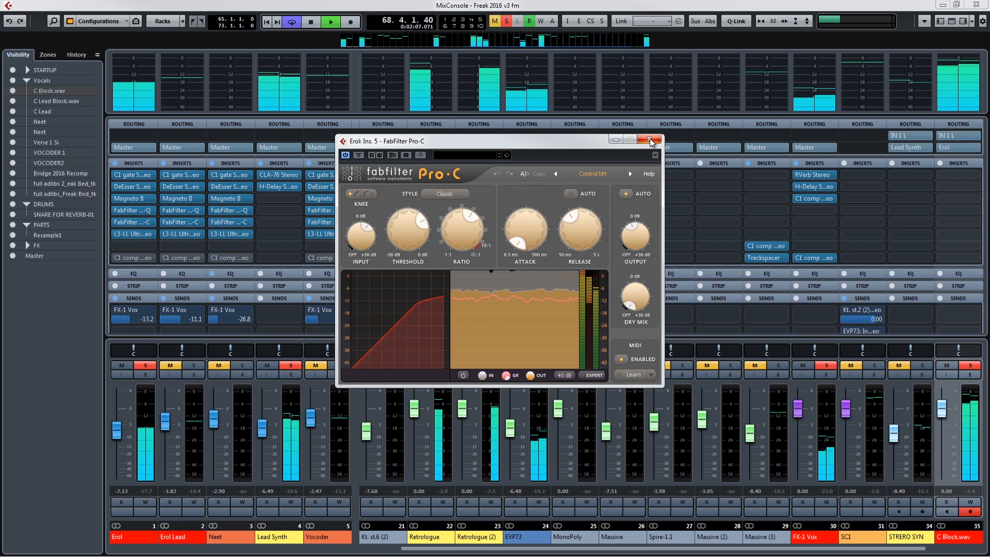
key(space)
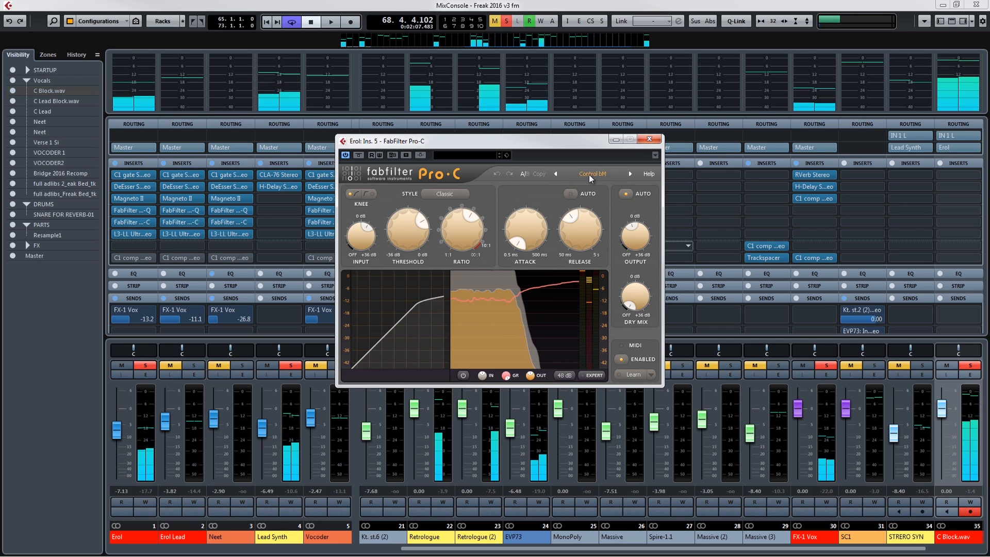
click(649, 138)
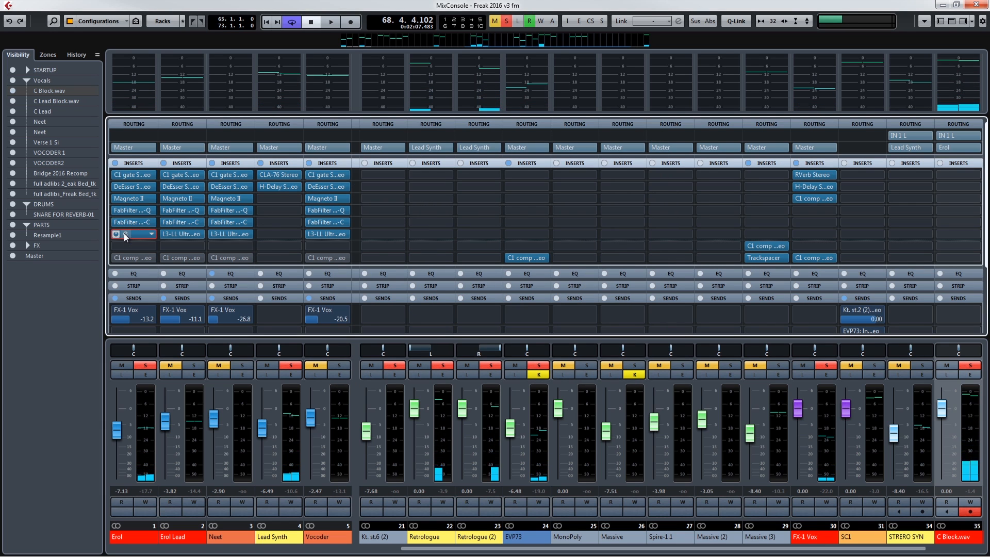
Step: Inspect the L3-LL Ultramaximizer insert on group channel 1 during playback and stop the transport
click(126, 234)
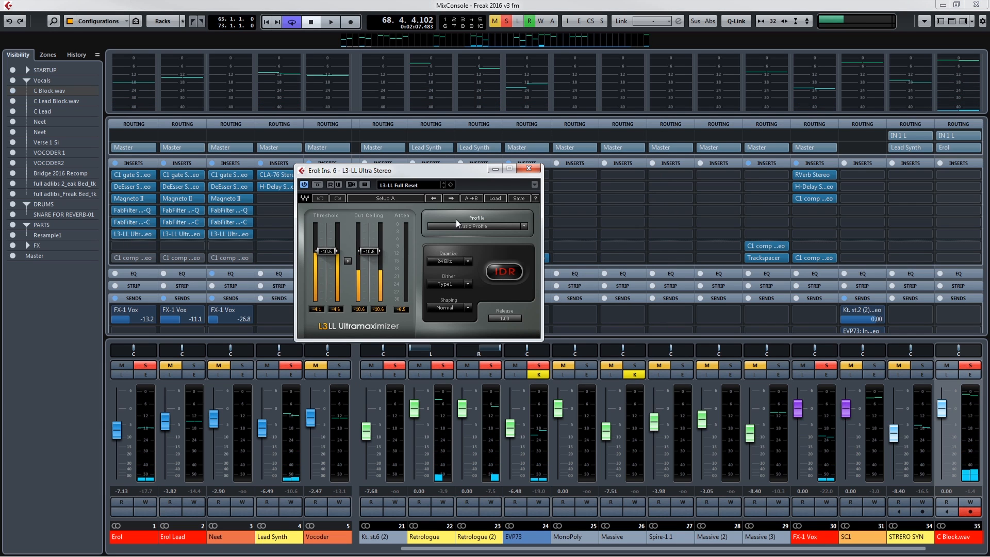
click(532, 170)
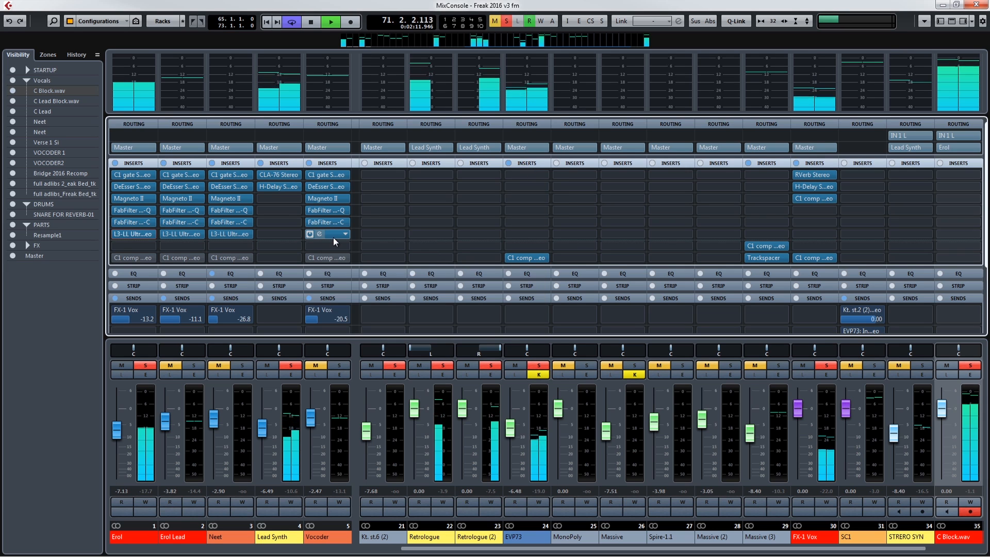
key(space)
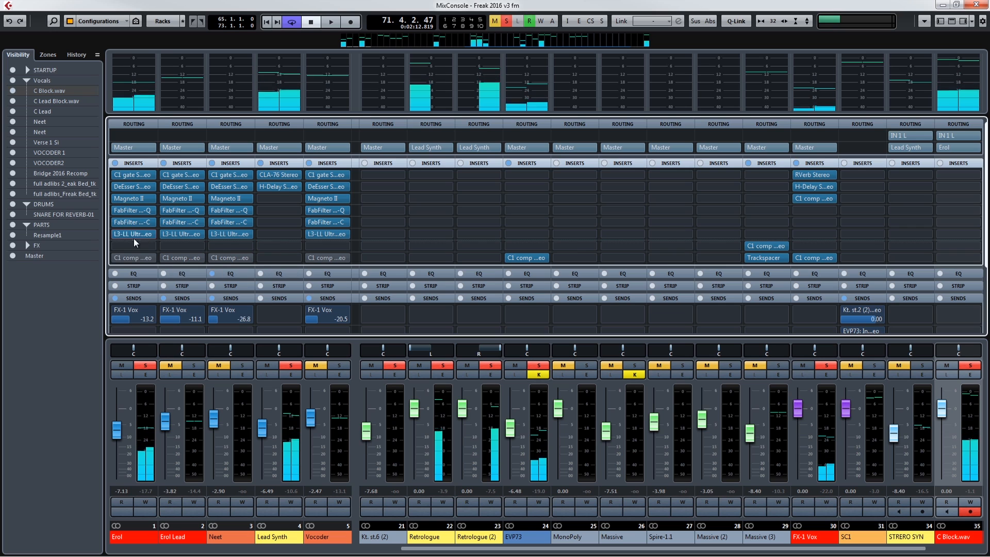
Step: Save group channel 1's insert effects as an FX chain preset named for the singer's vocal processing
click(153, 162)
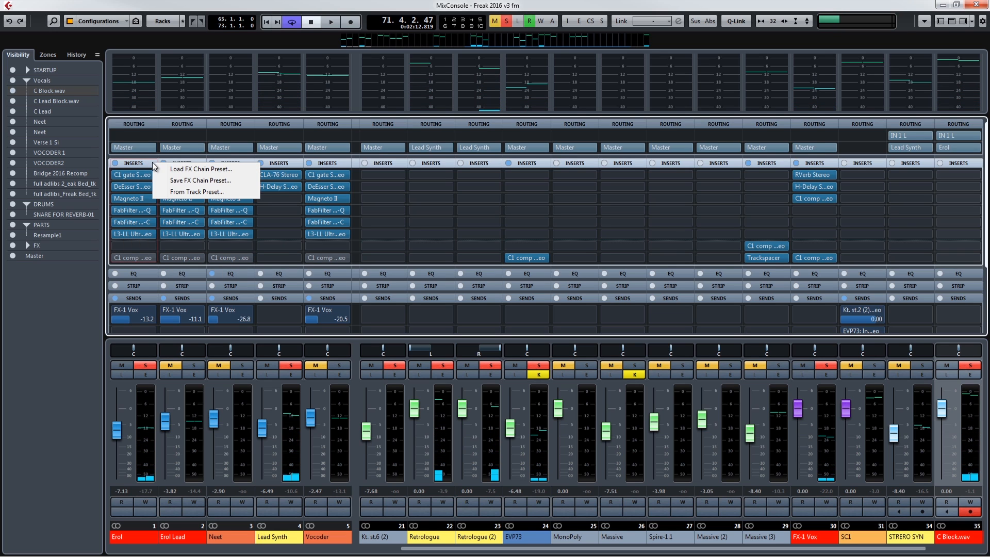
click(184, 189)
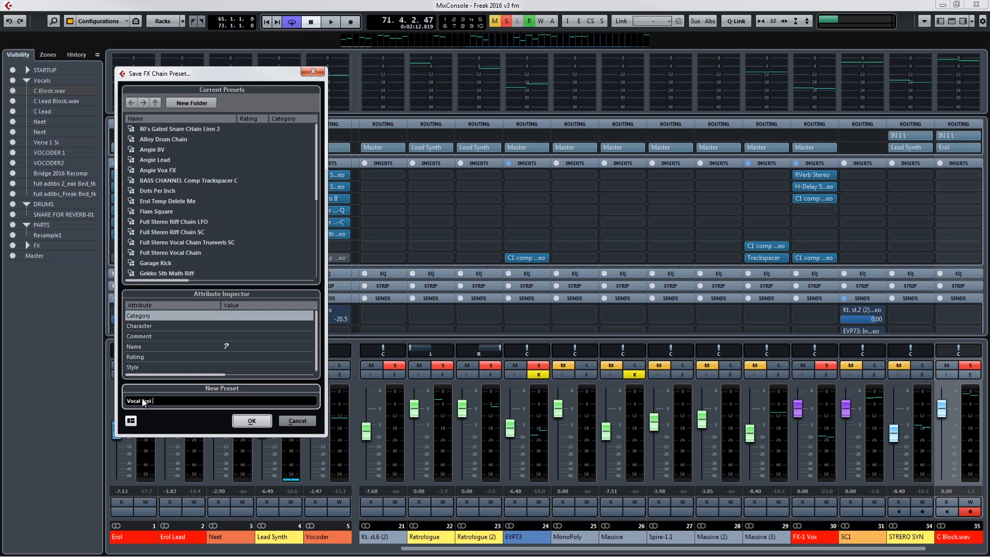
text(sing)
click(244, 423)
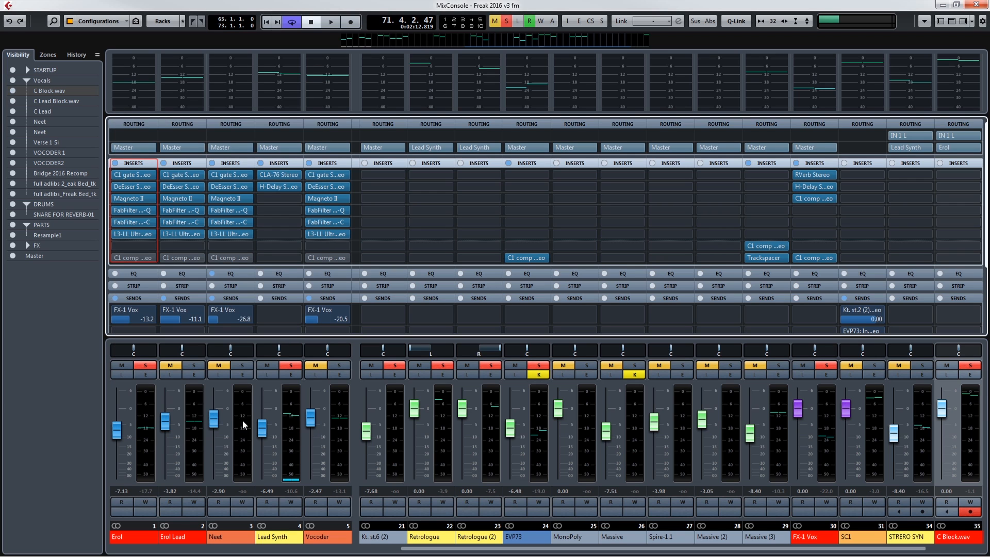
Step: Find and select the newly saved vocal processing preset among the FX chain presets for group channel 1
click(147, 163)
click(178, 170)
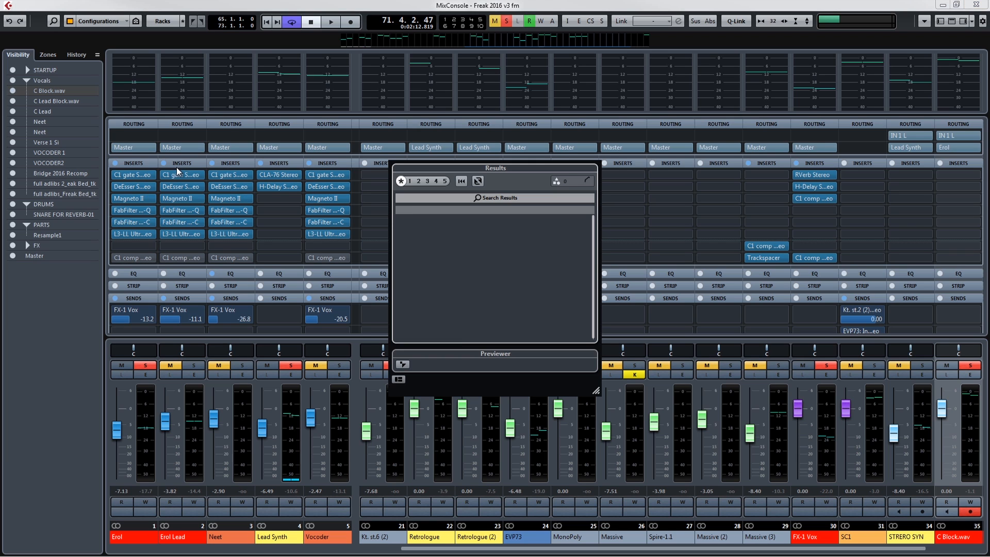
scroll(453, 275, down, 3)
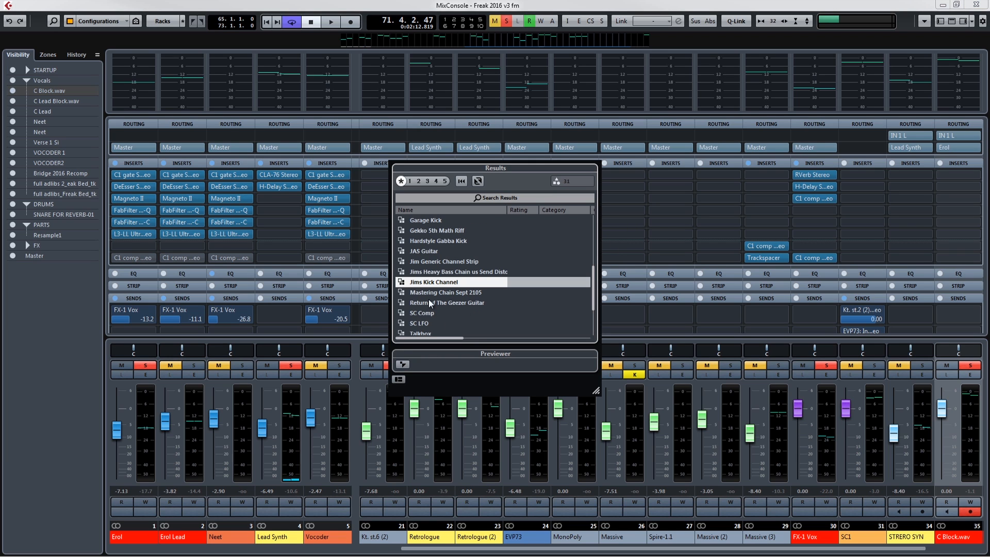
scroll(441, 290, down, 2)
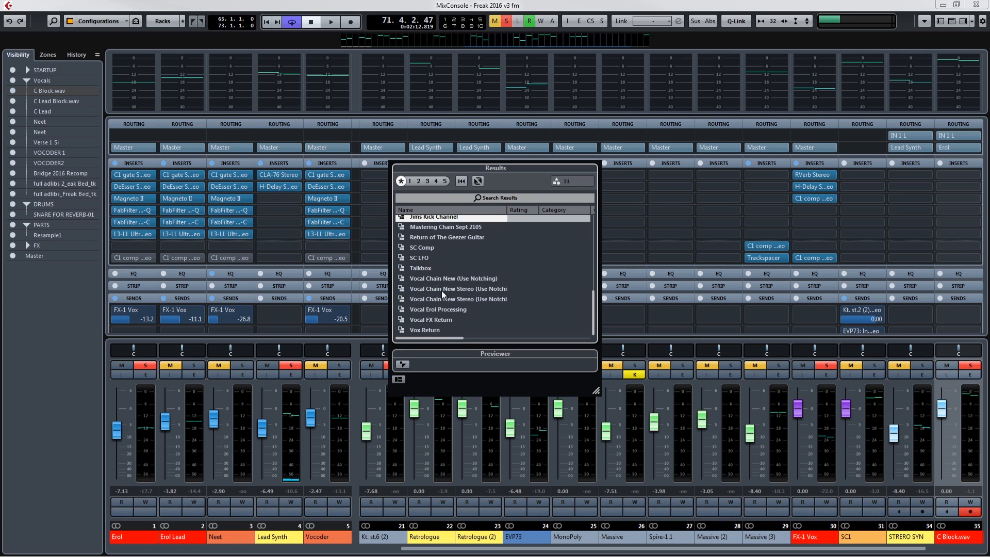
click(434, 310)
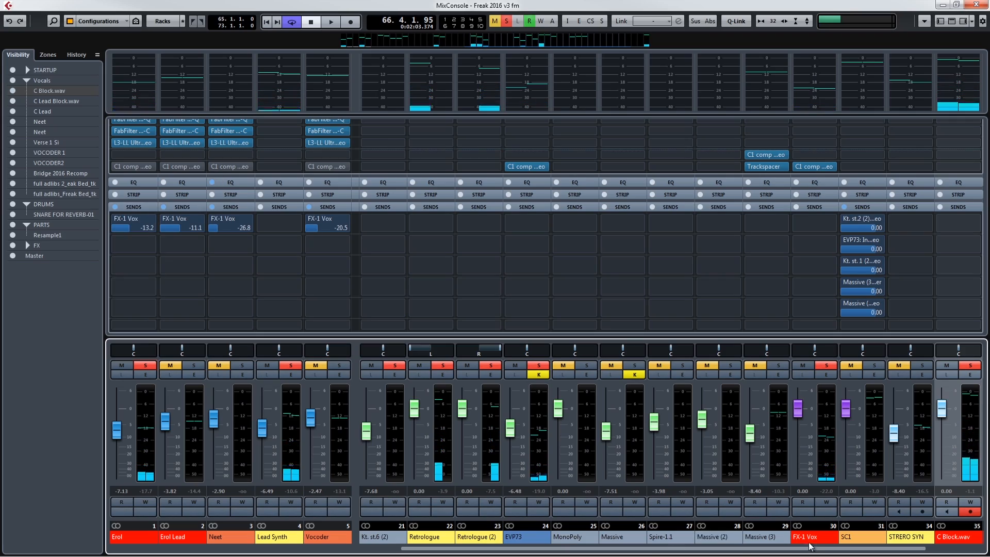
Step: Inspect the C1 compressor in insert slot 8 of the FX-1 Vox channel and close the MixConsole
scroll(806, 189, up, 3)
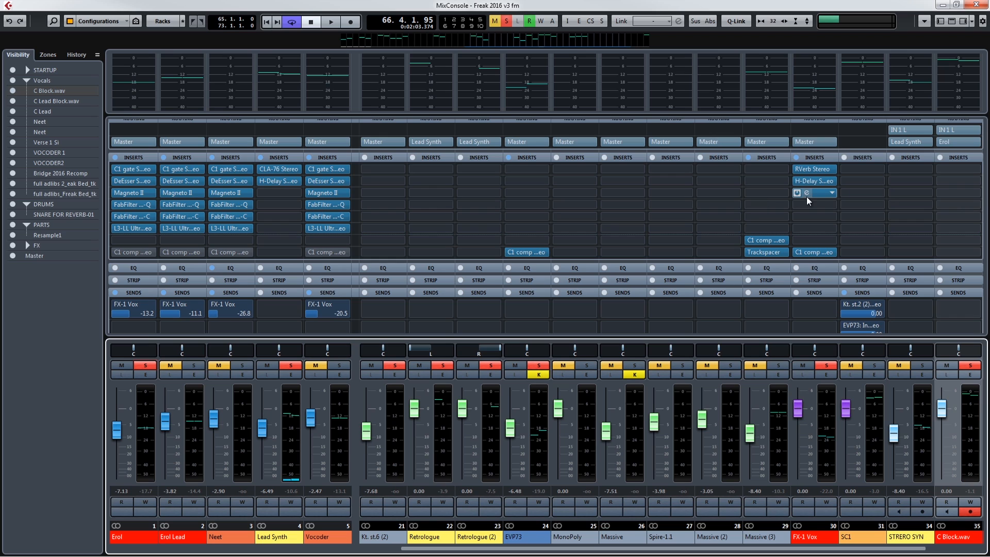
mouse_move(803, 183)
click(807, 251)
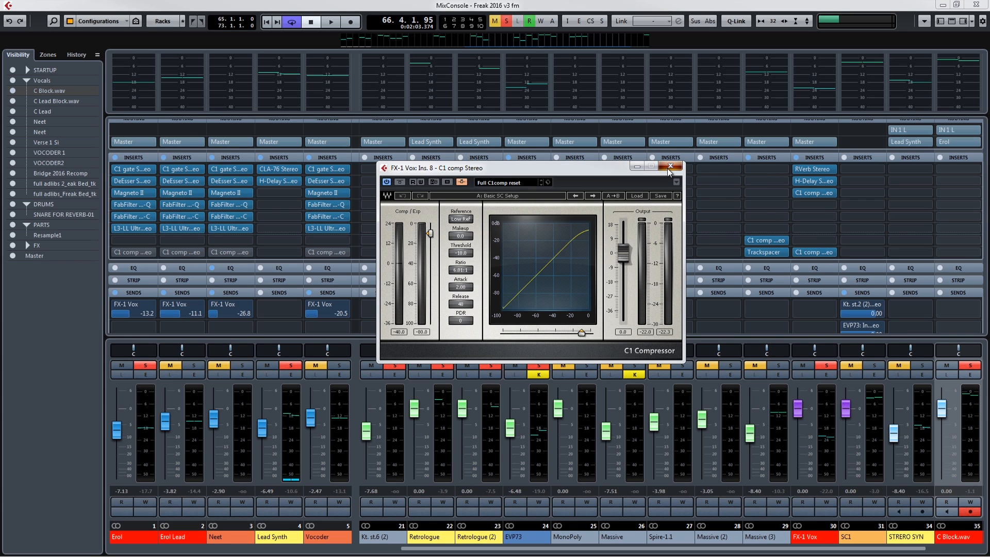
click(669, 166)
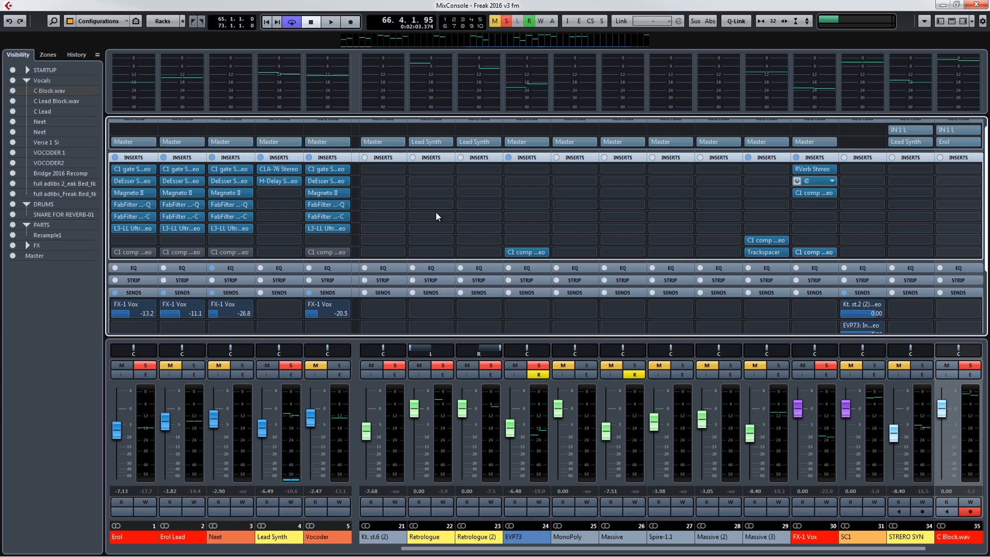
click(976, 6)
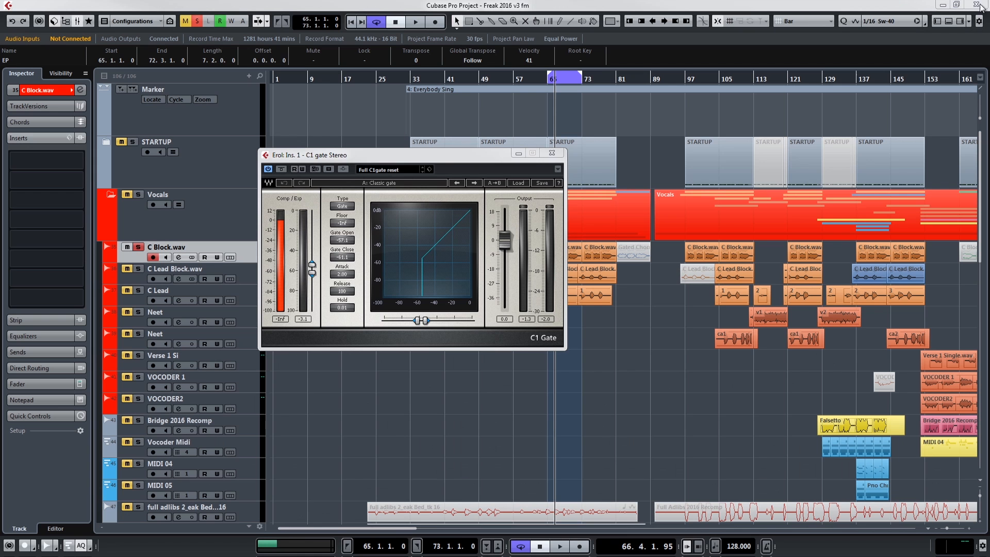
Step: Close the C1 gate window, solo C Lead Block.wav and C Lead alongside C Block.wav, and play the loop
click(550, 153)
click(127, 270)
click(126, 292)
scroll(602, 387, down, 5)
scroll(603, 386, up, 5)
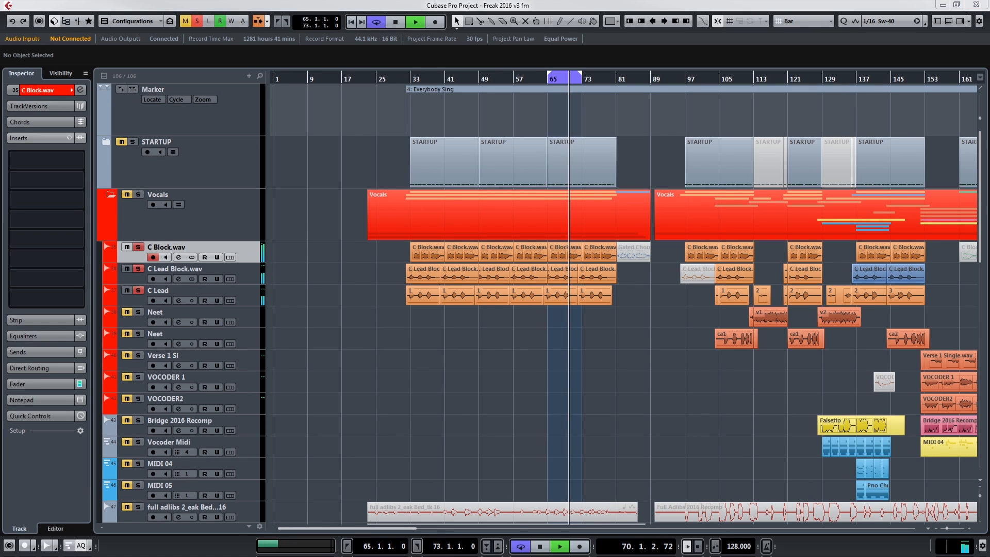
Step: Review the soloed lead vocal channels in the MixConsole during playback, return to the arrangement and stop the transport
key(F3)
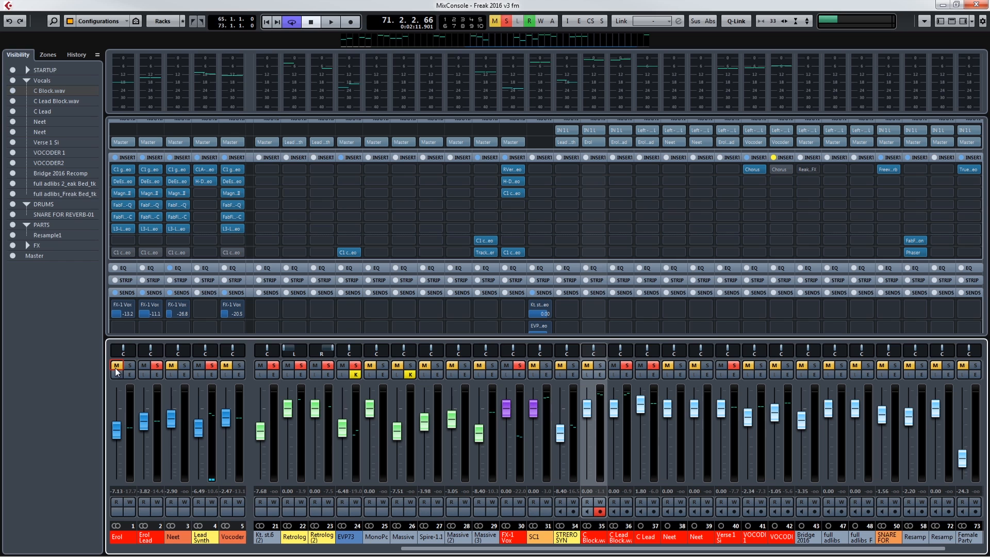
click(963, 4)
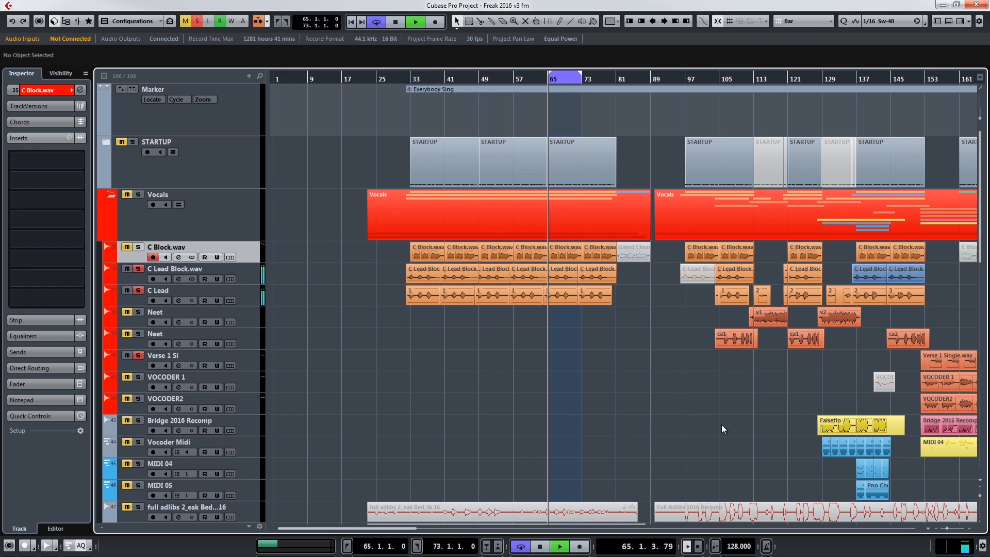
key(space)
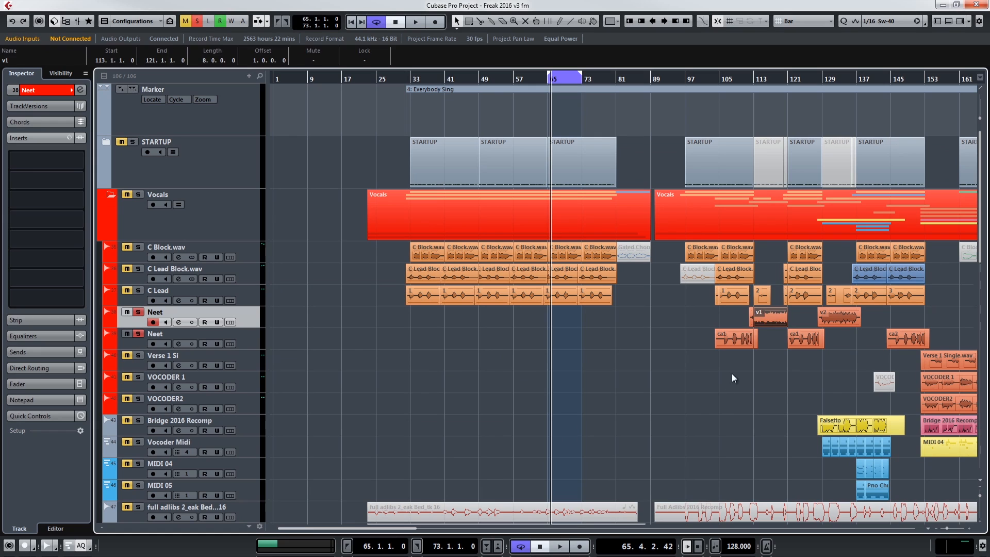
Step: Loop bars 104 to 121 around the v1 and ca1 clips and play the soloed vocal tracks
click(768, 313)
key(p)
key(space)
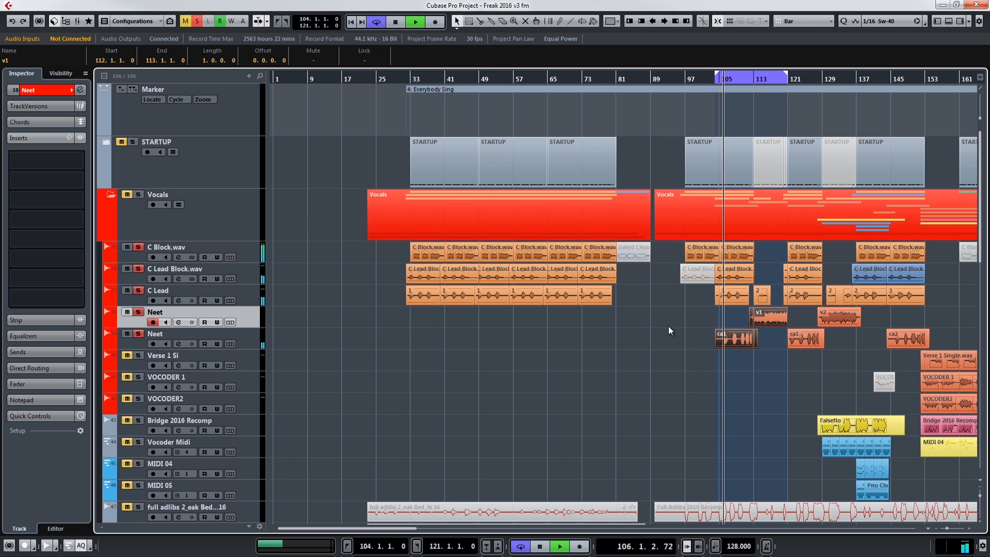
click(743, 396)
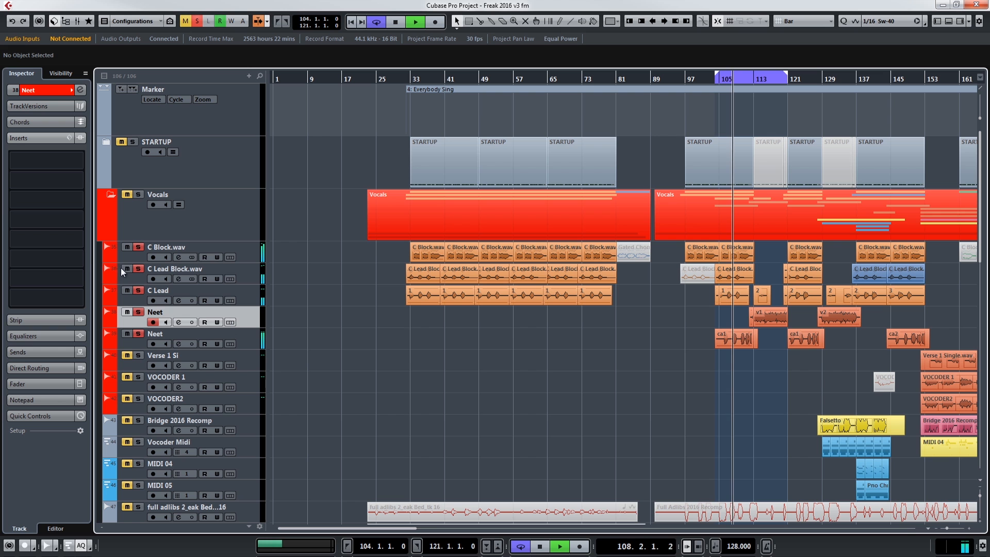
Step: Select the vocal track holding the ca1 clips and audition it together with C Lead
scroll(536, 373, down, 4)
scroll(536, 374, down, 2)
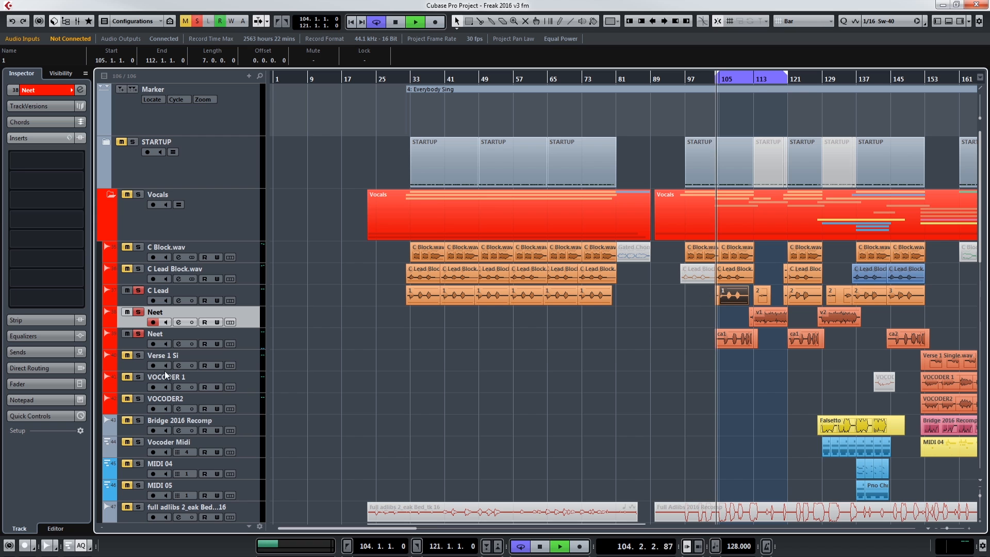
click(247, 342)
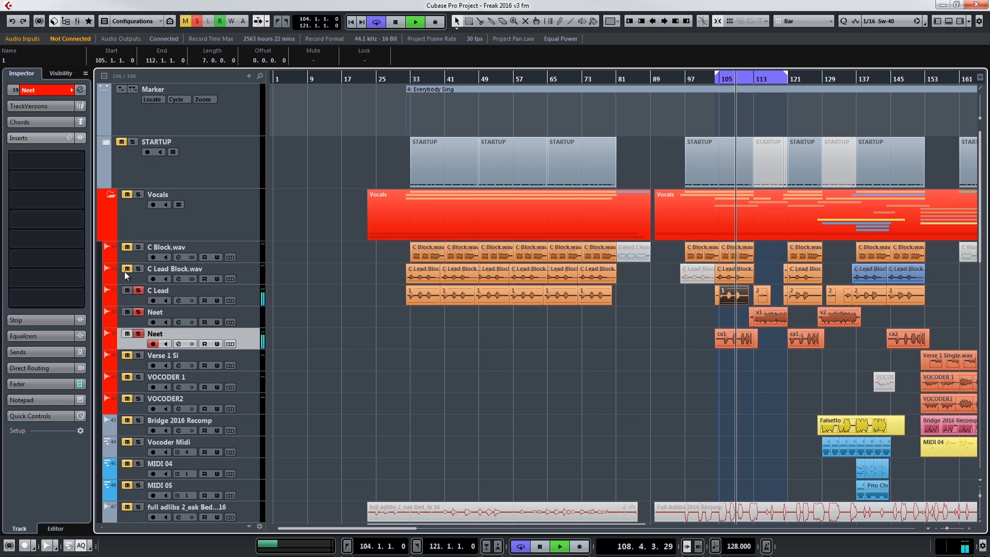
click(712, 429)
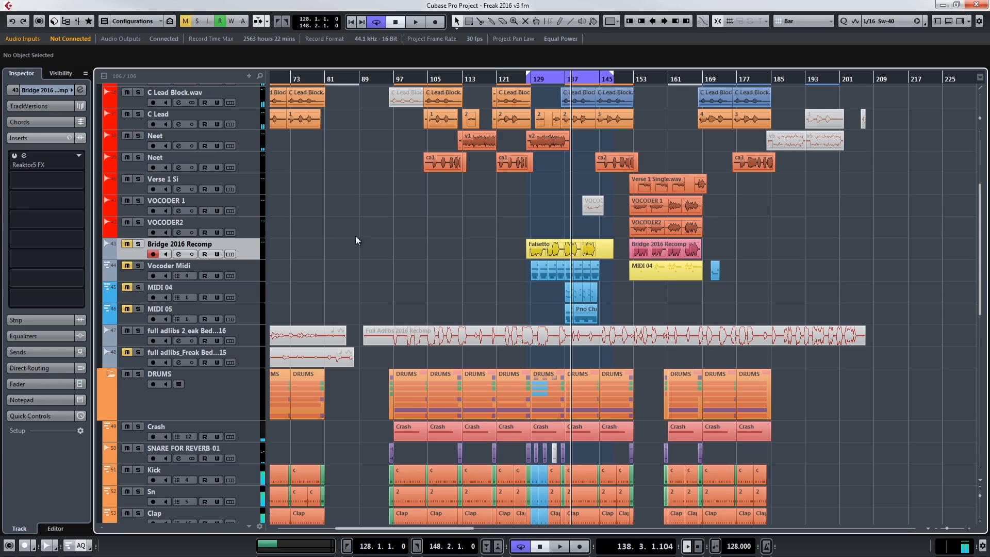
Step: Set the loop range to bars 152 to 169 and solo the VOCODER 1 track
drag(700, 233, 701, 231)
click(754, 238)
drag(632, 83, 702, 82)
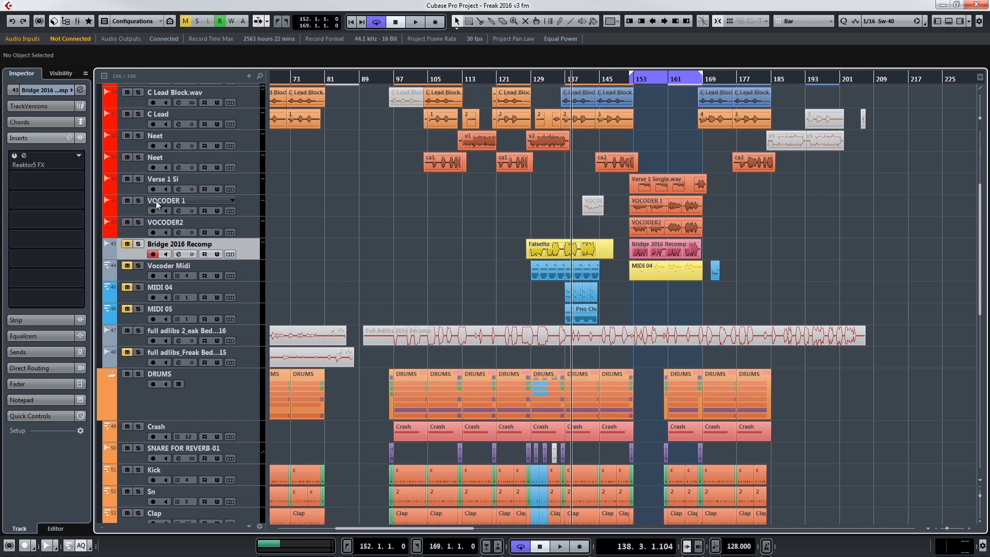
click(241, 206)
click(138, 201)
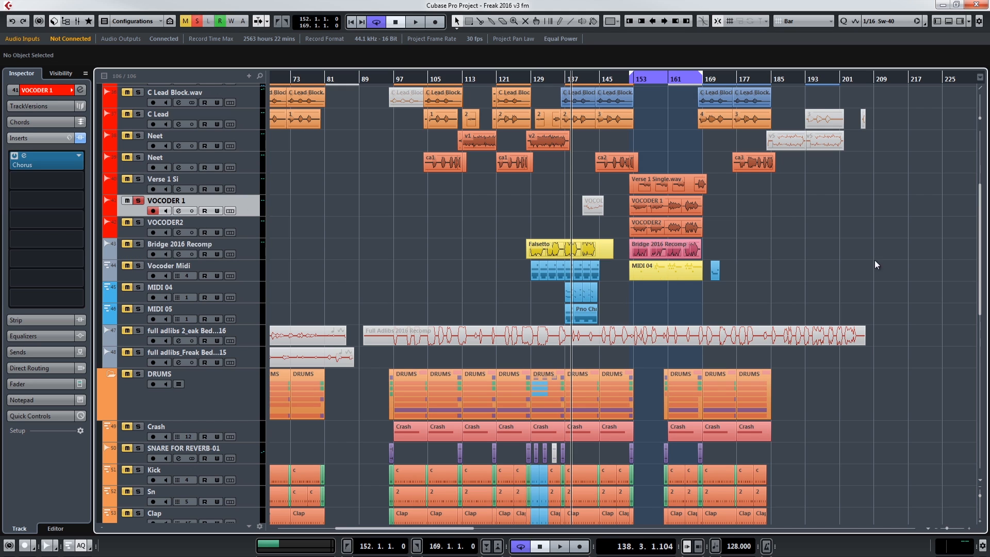
Step: Point out the VOCODER 1 and Falsetto clips and select the Vocoder Midi track
click(680, 212)
click(536, 253)
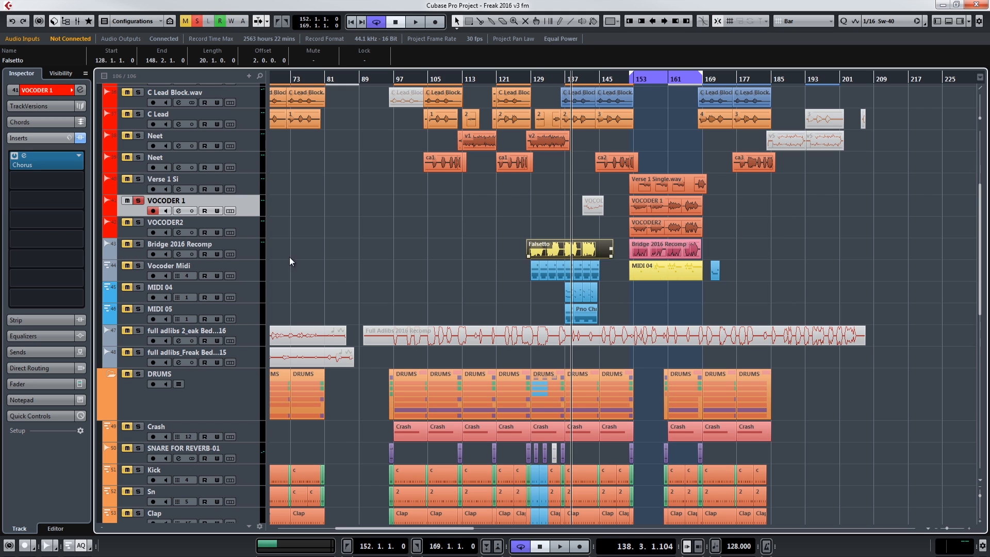
click(252, 277)
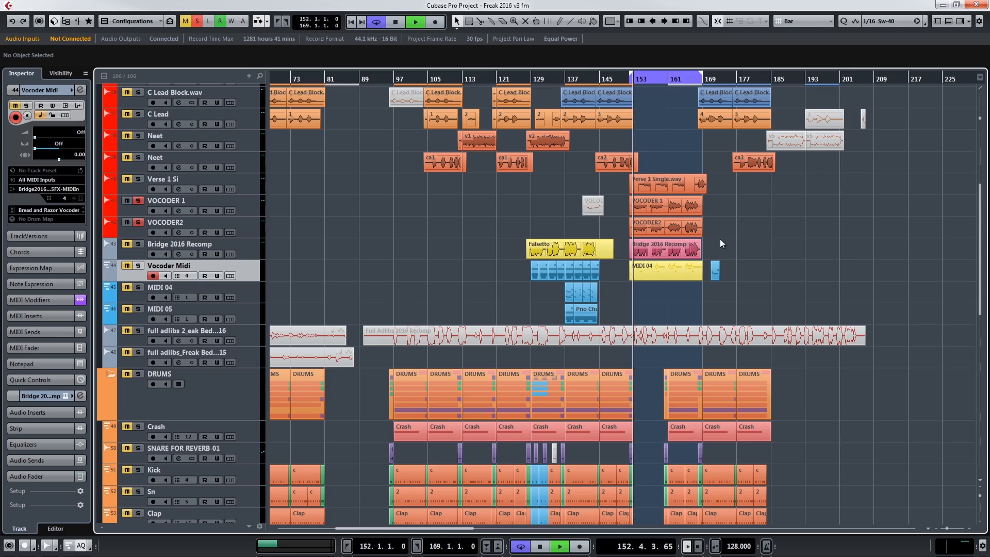
Step: Listen to the soloed VOCODER 1 and VOCODER2 tracks from bar 152 and stop playback
scroll(789, 263, up, 3)
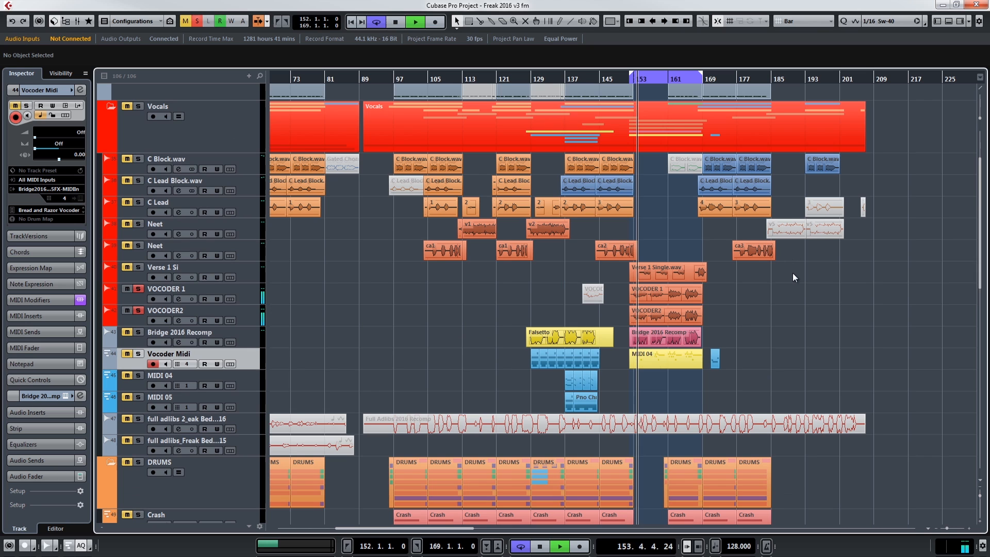
scroll(810, 333, down, 3)
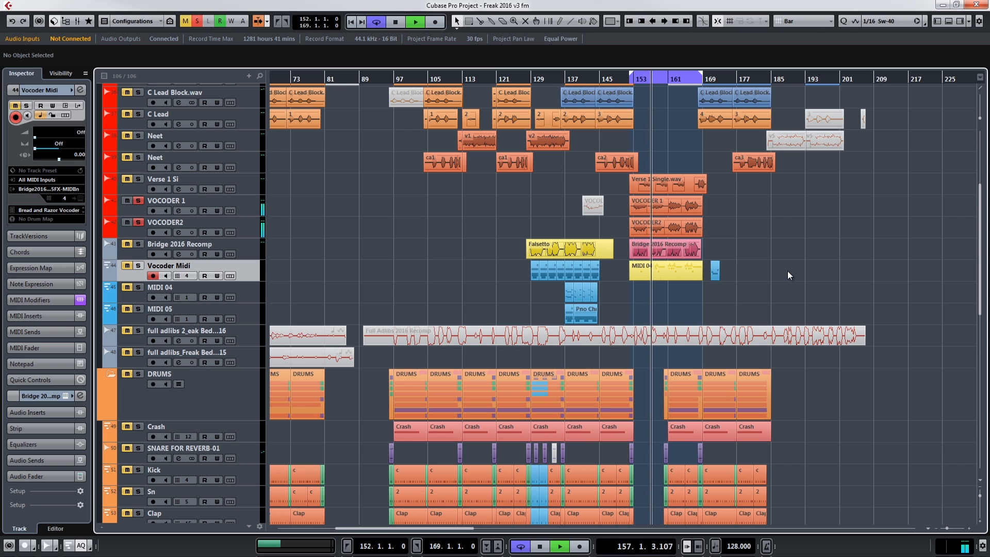
key(space)
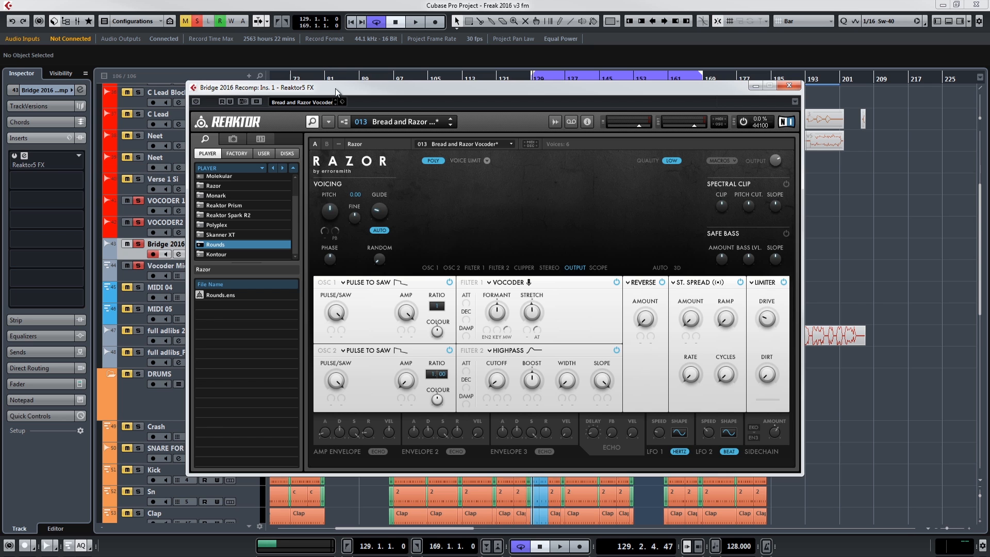
Step: Review the Reaktor5 FX Razor vocoder insert on the Bridge 2016 Recomp track and close its window
click(789, 85)
click(24, 155)
key(space)
key(space)
drag(503, 127, 439, 86)
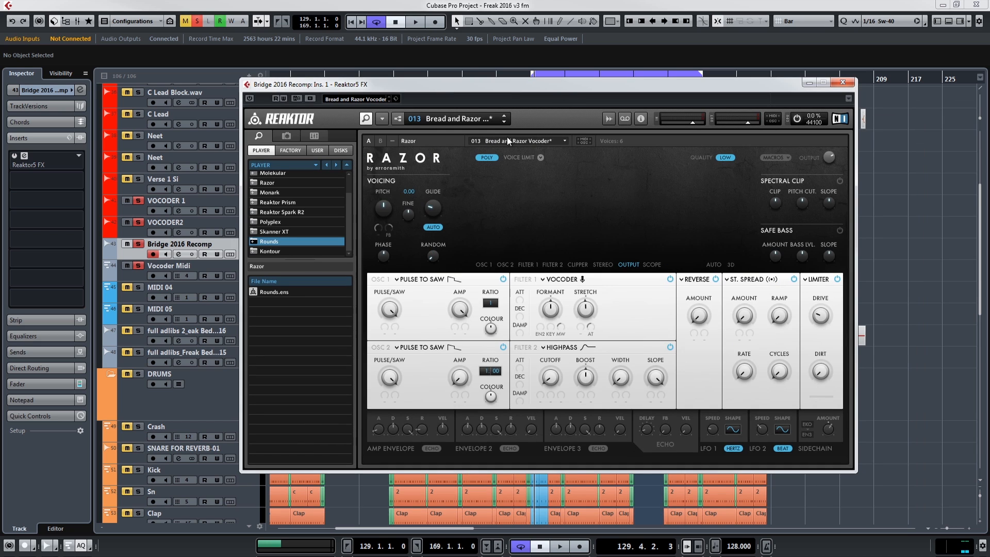
click(842, 83)
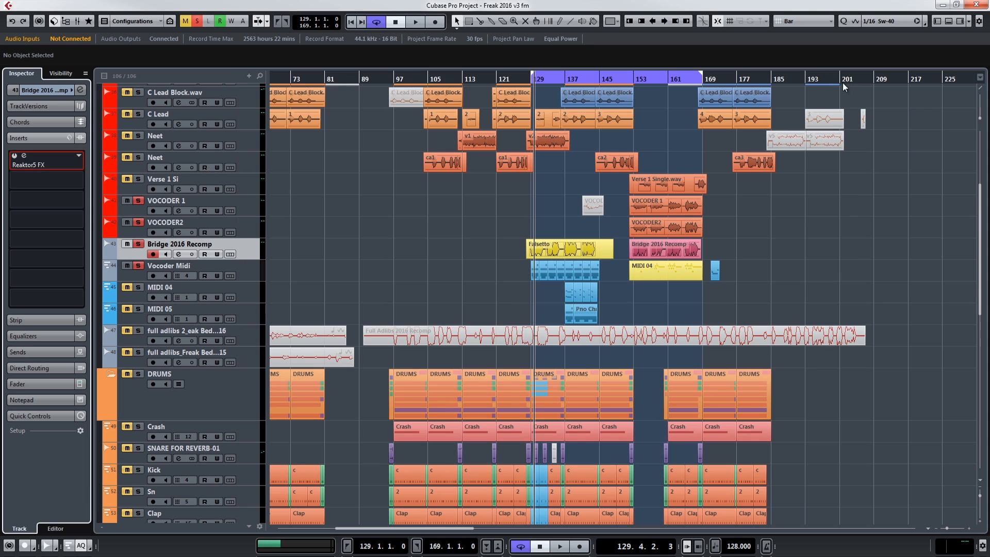
Step: Select the Falsetto clip and activate the Reaktor5 FX insert on Bridge 2016 Recomp with its bypass off
click(465, 267)
click(542, 245)
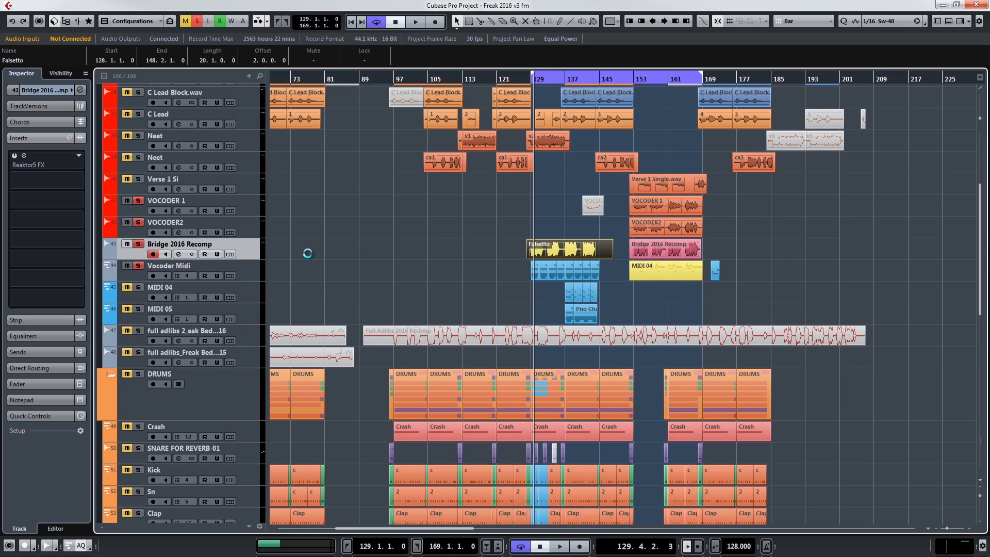
click(14, 160)
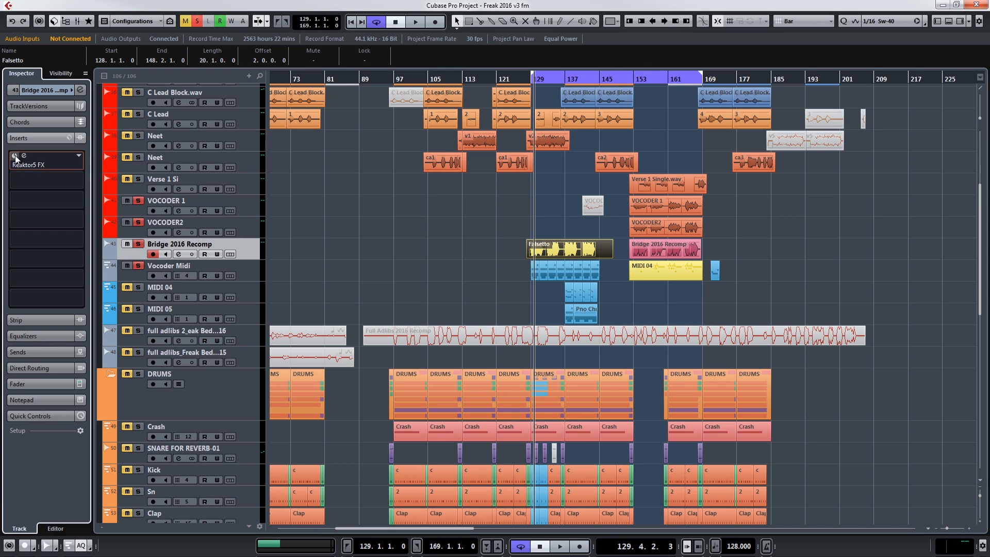
click(24, 155)
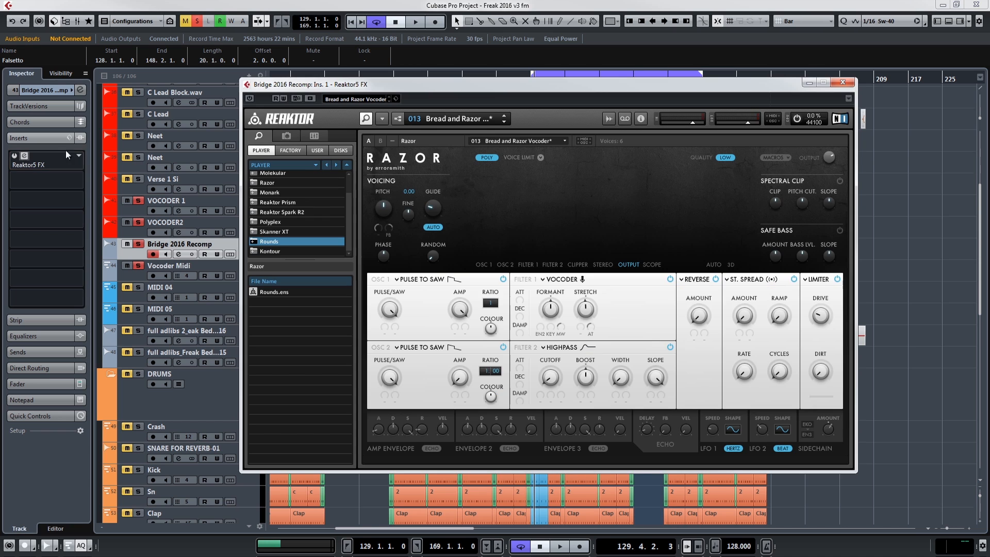
click(250, 98)
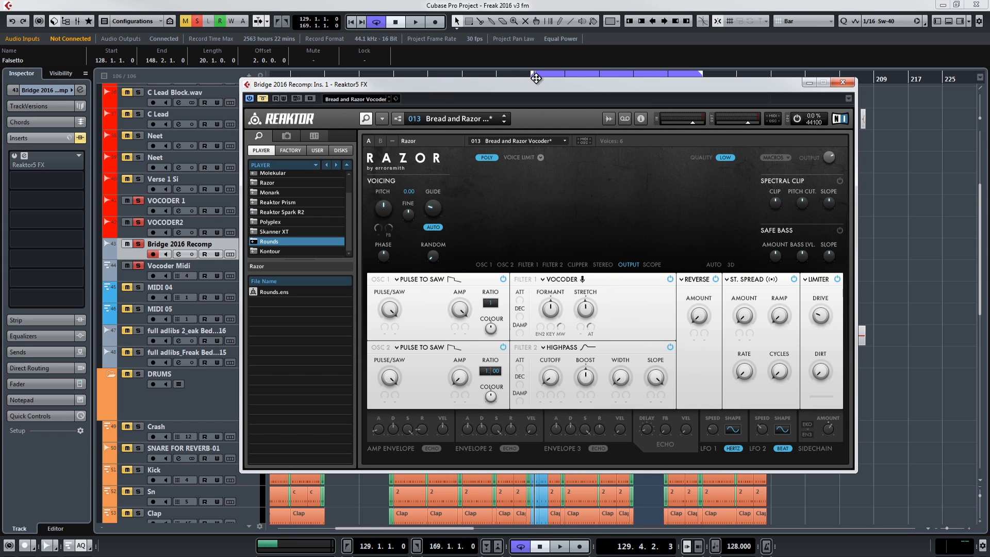
click(263, 98)
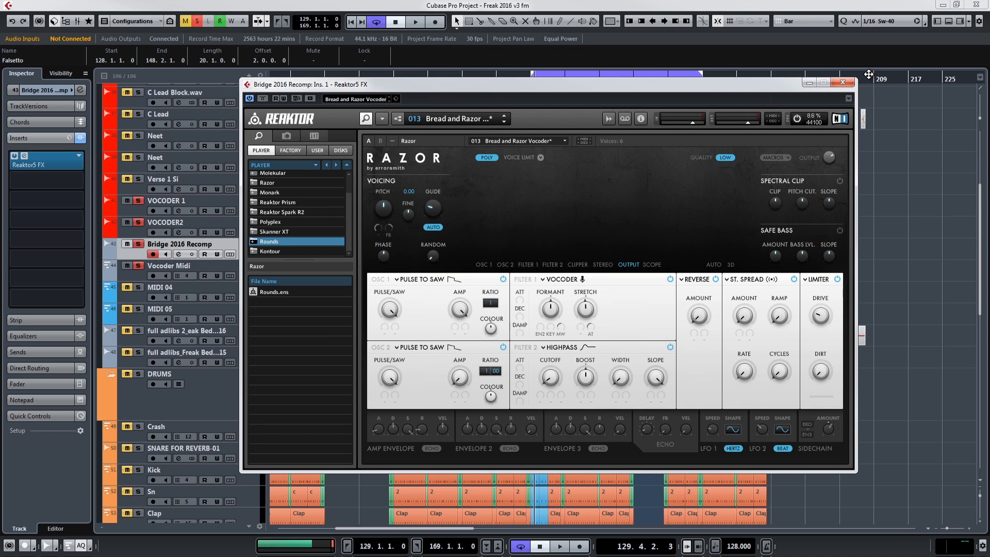
click(843, 83)
Step: Audition the vocoded Falsetto part with and without Vocoder Midi and Bridge 2016 Recomp soloed together, and stop playback
key(space)
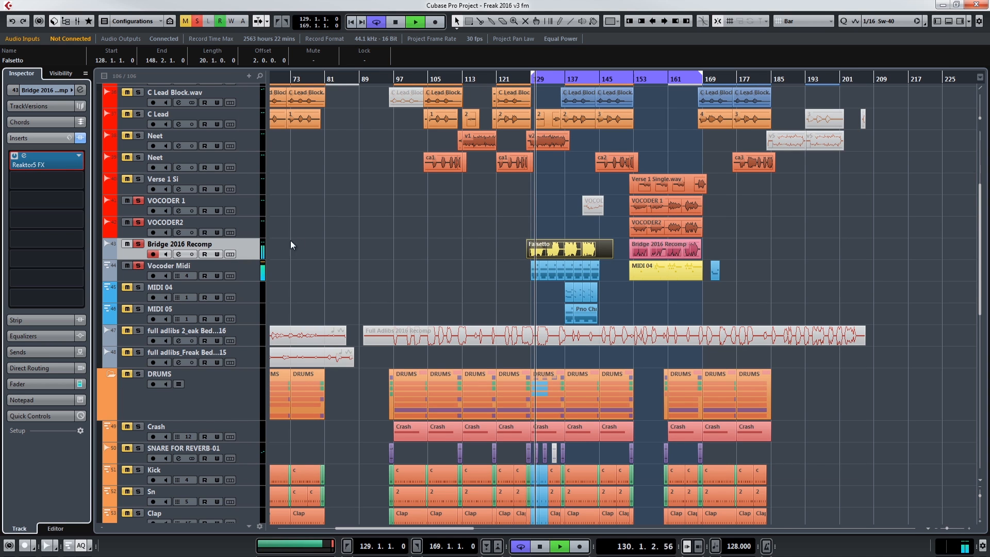
click(242, 274)
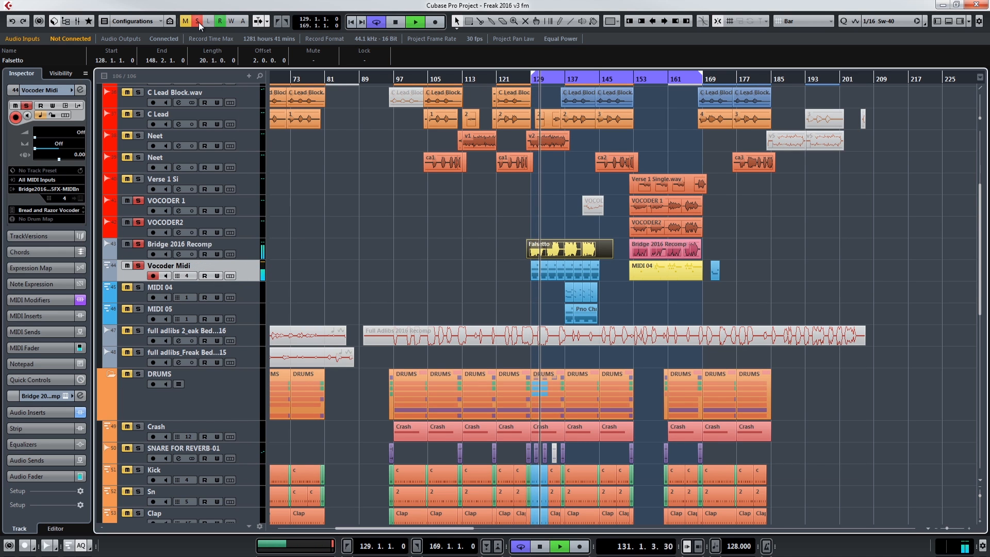
click(137, 266)
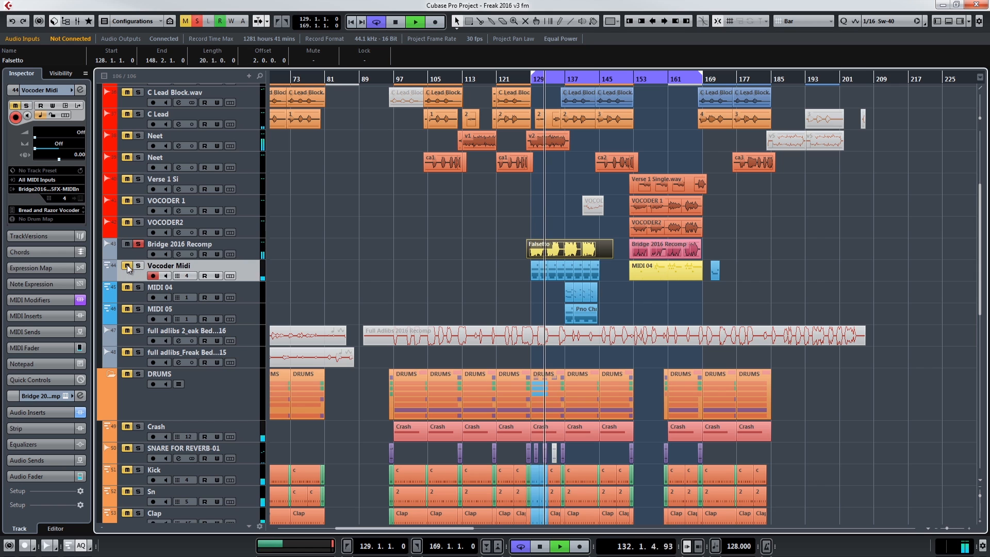
key(space)
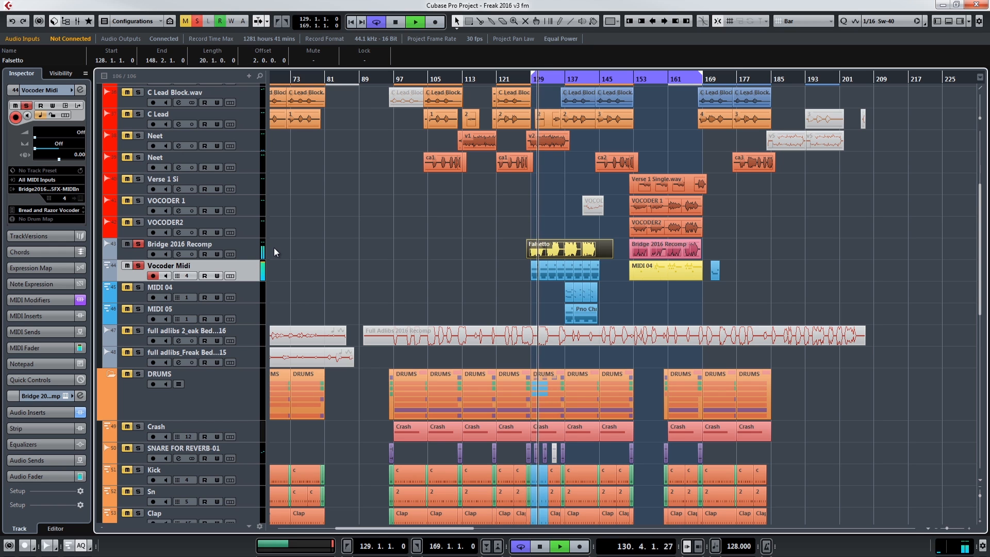
click(475, 289)
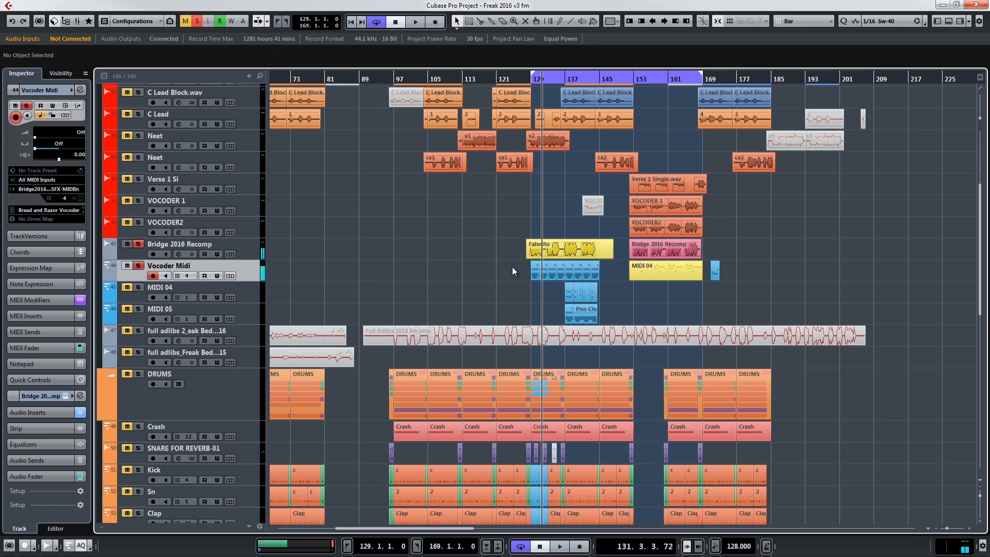
drag(607, 273, 608, 273)
drag(535, 269, 424, 269)
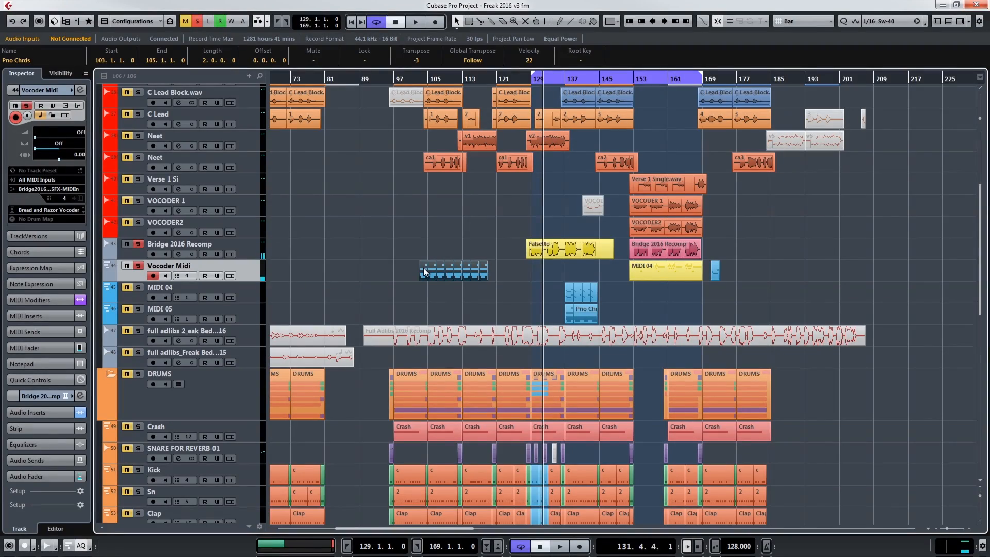
key(space)
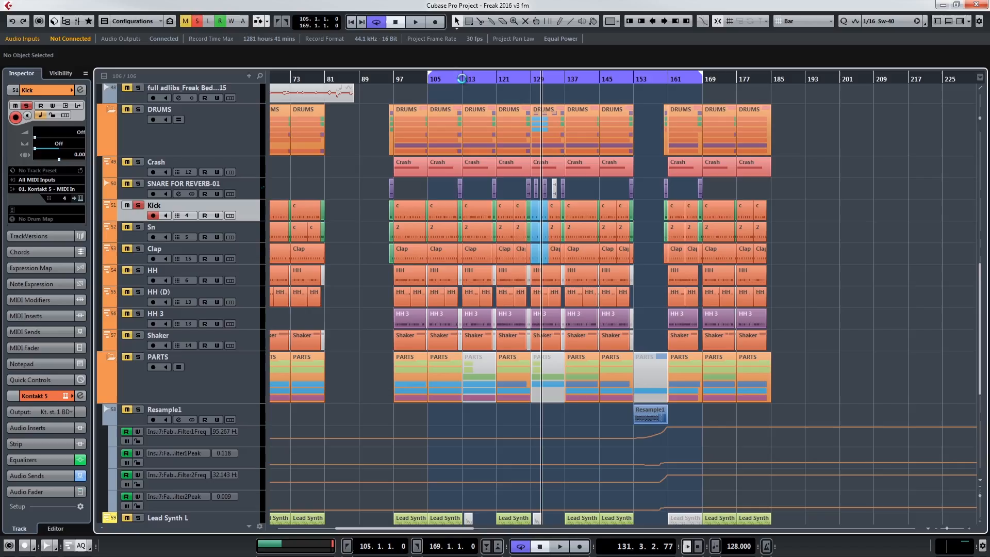
Step: Loop bars 105 to 113, play the soloed Kick track and select its clip at bar 105
alt+click(462, 79)
key(space)
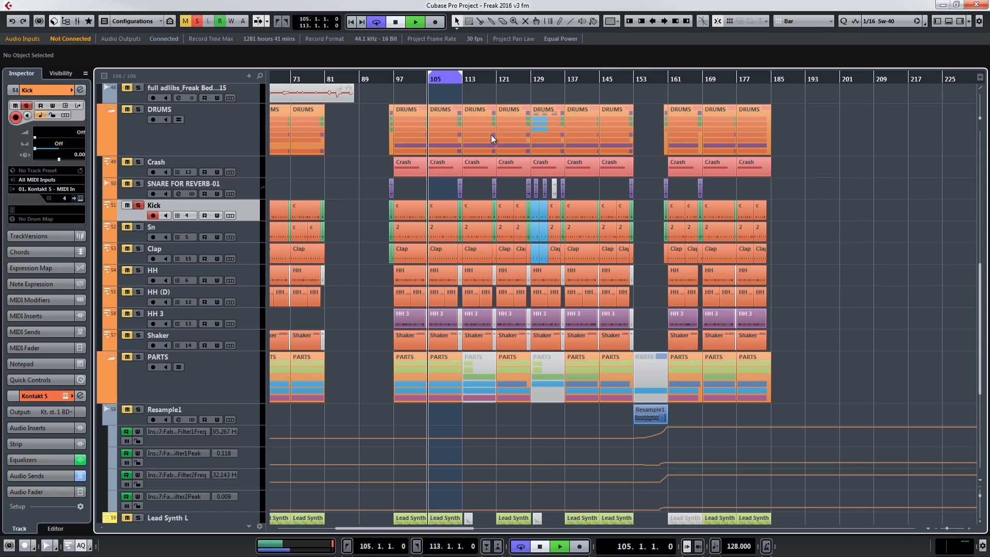
click(441, 209)
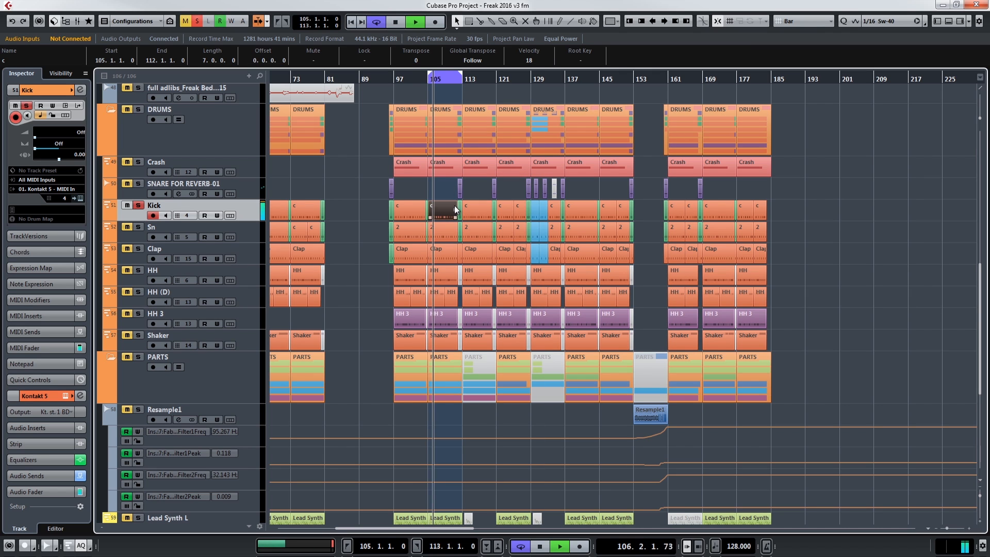
Step: Add the Sn, Clap, HH, HH (D), HH 3 and Shaker tracks to the solo during playback
click(124, 249)
click(126, 270)
click(126, 292)
click(127, 314)
click(125, 335)
click(440, 194)
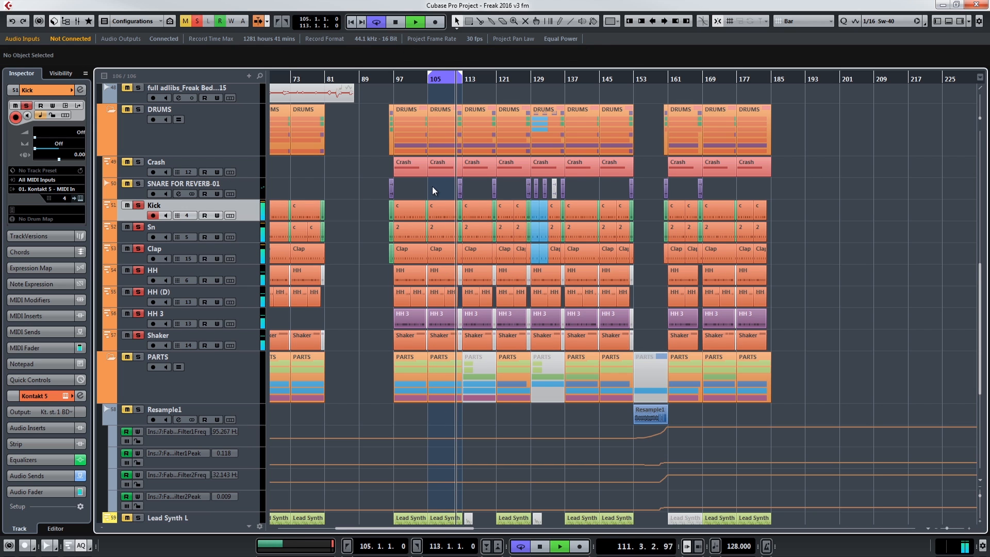
Step: Set the locators to bars 96 and 113 with cycle off, and audition the drums with SNARE FOR REVERB-01 soloed
drag(439, 192, 459, 318)
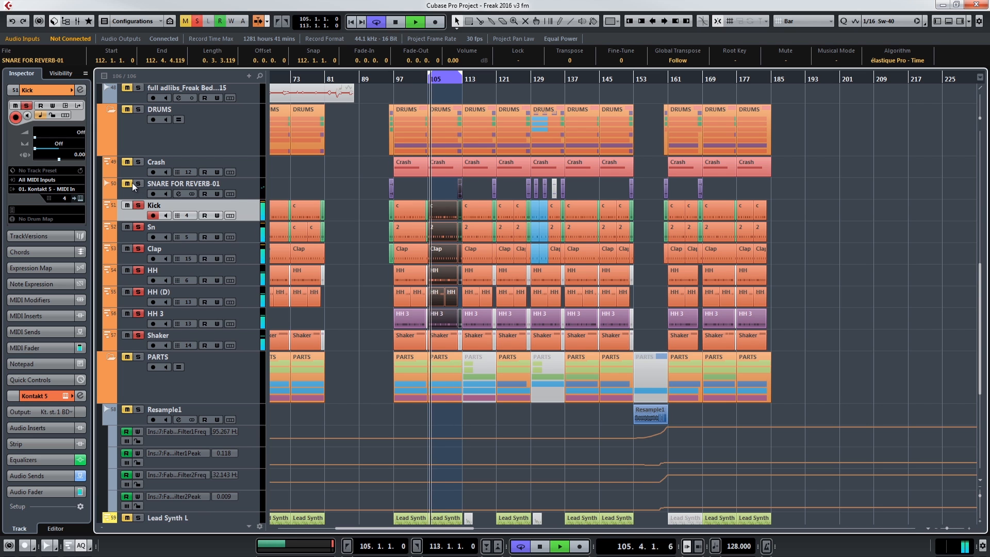
click(396, 181)
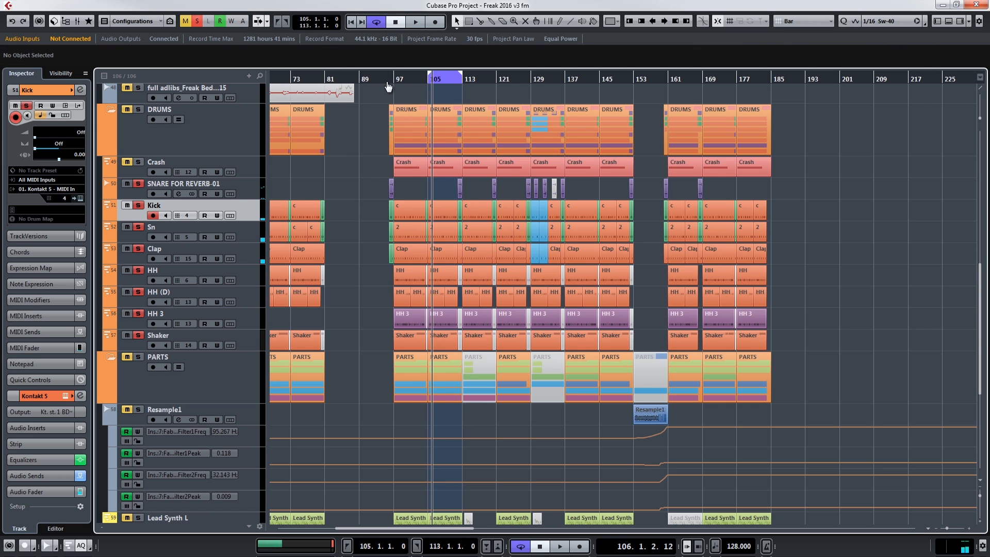
click(376, 23)
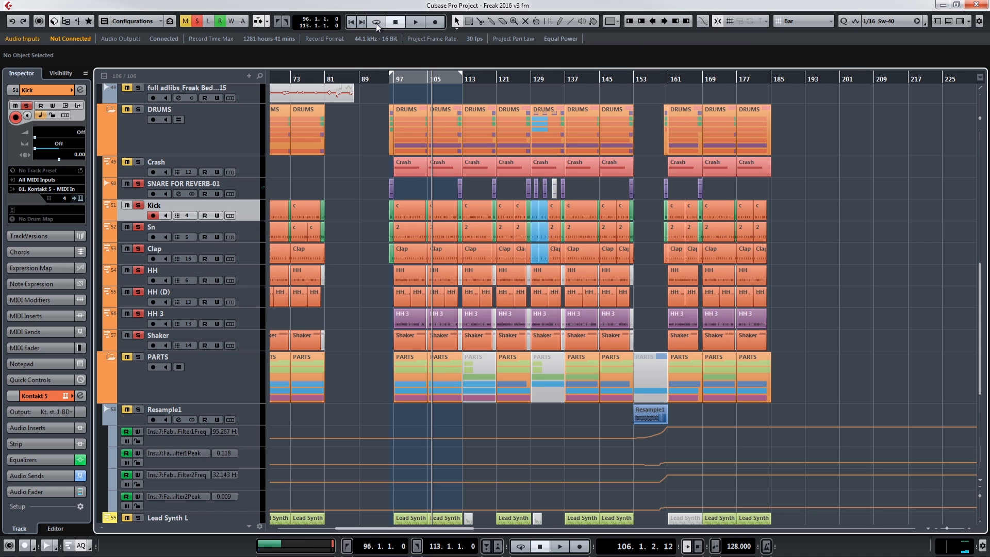
key(space)
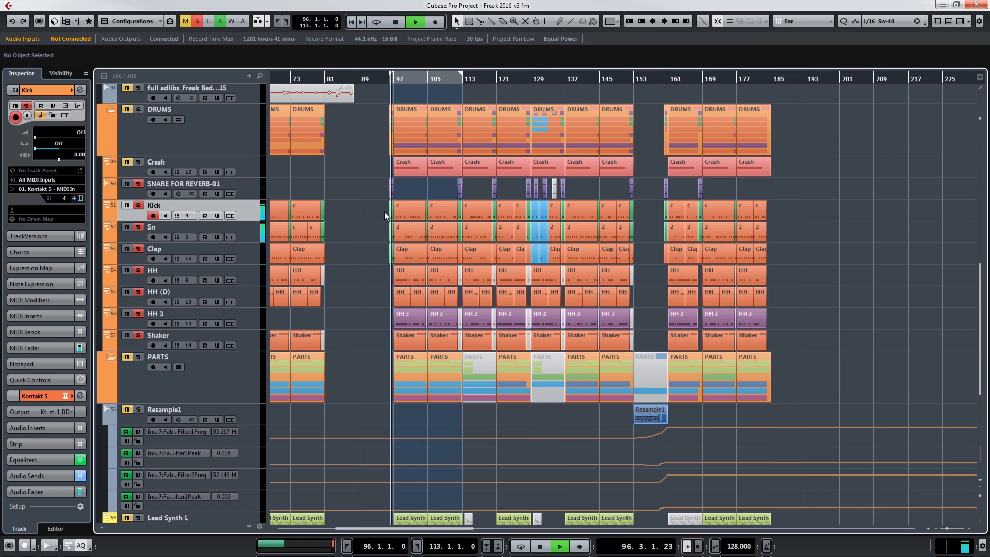
key(space)
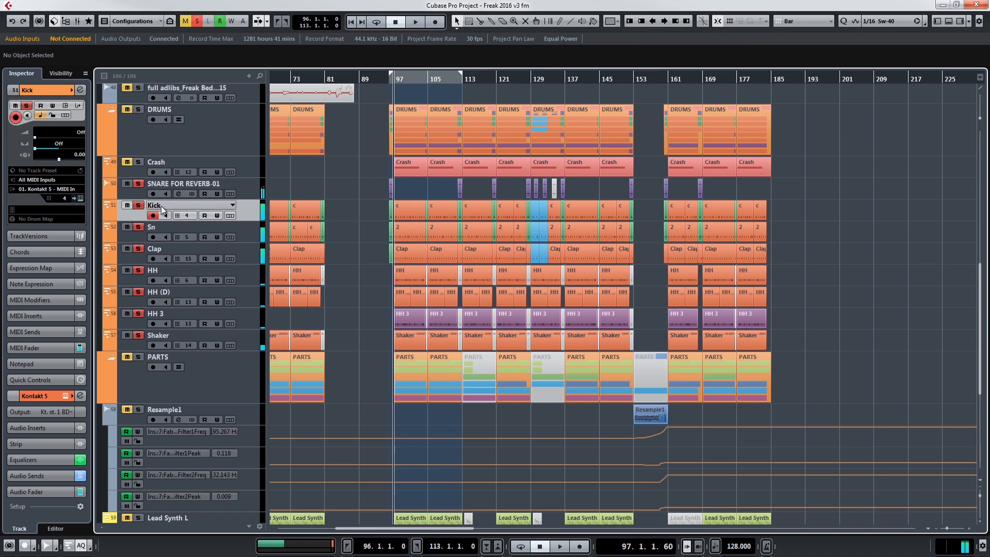
Step: Solo SNARE FOR REVERB-01 on its own and listen to it from bar 96
click(251, 187)
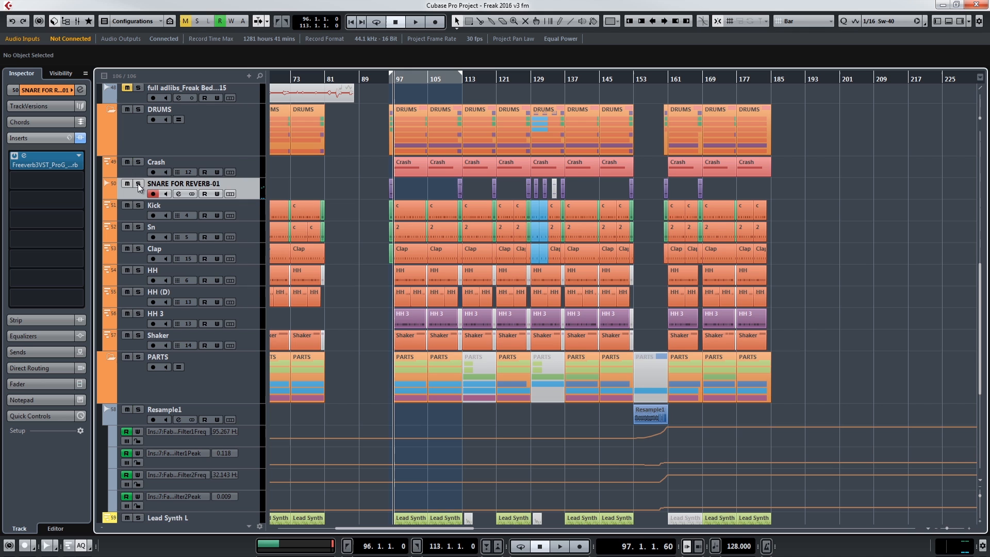
click(388, 84)
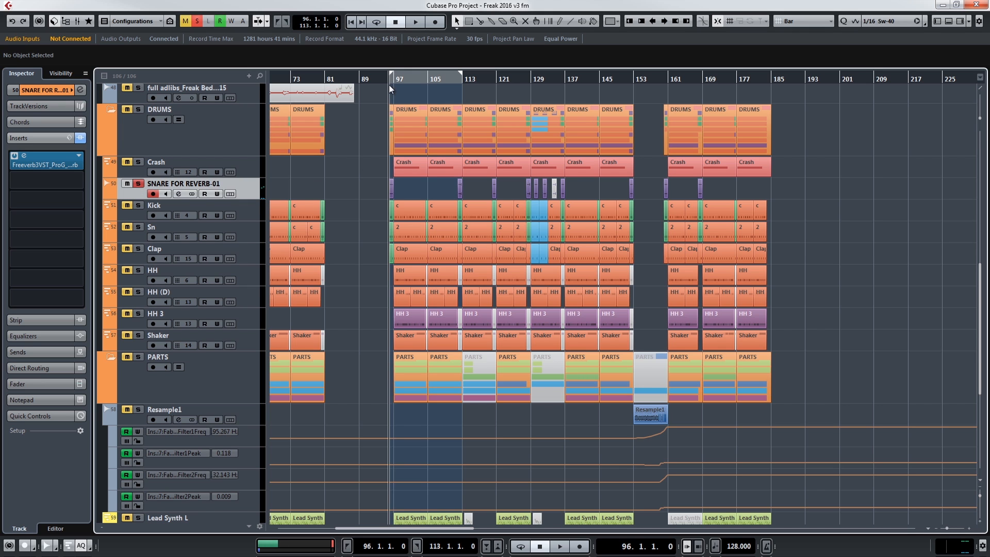
key(space)
drag(946, 525, 948, 526)
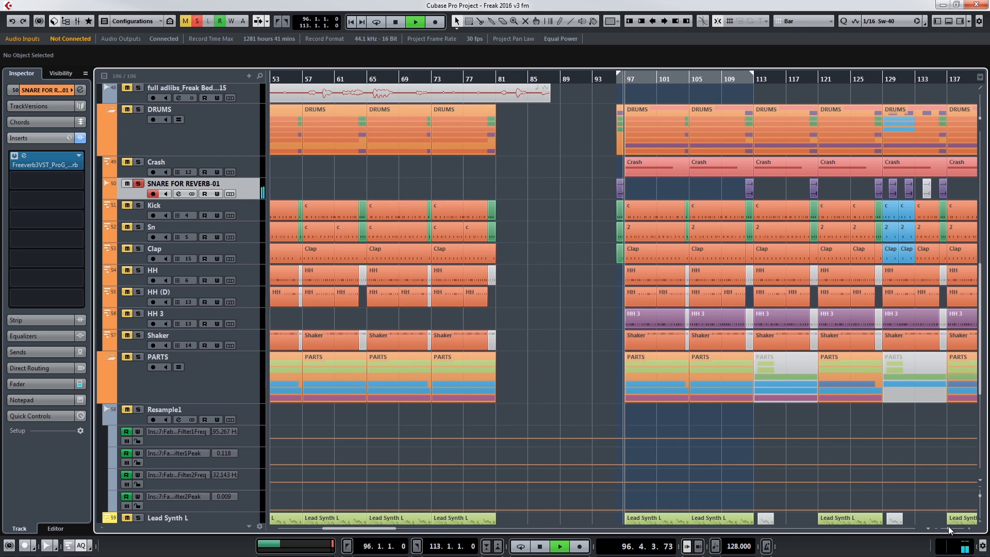
key(space)
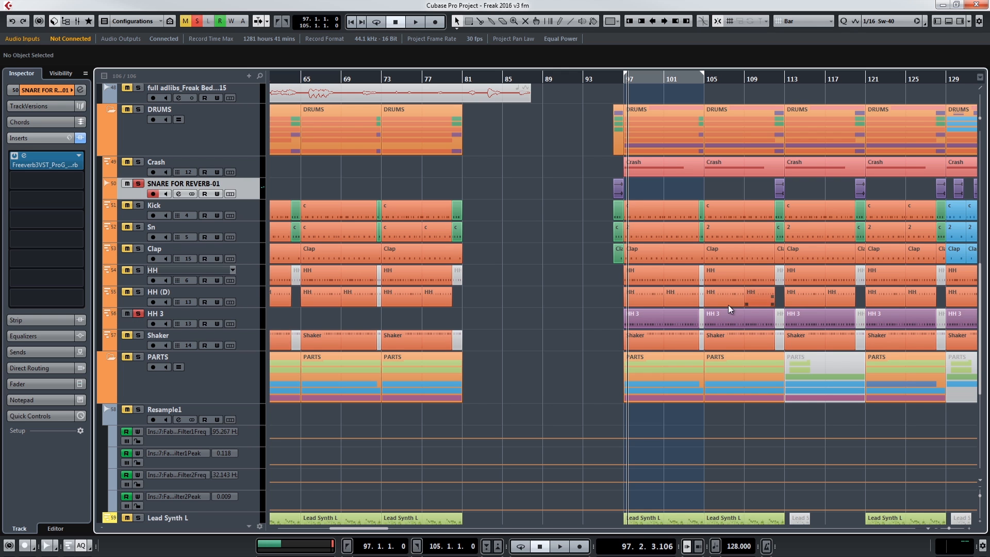
Step: Open the HH 3 clip at bar 97 in the Key Editor and set the quantize preset to 1/16 Sw-100
double_click(649, 324)
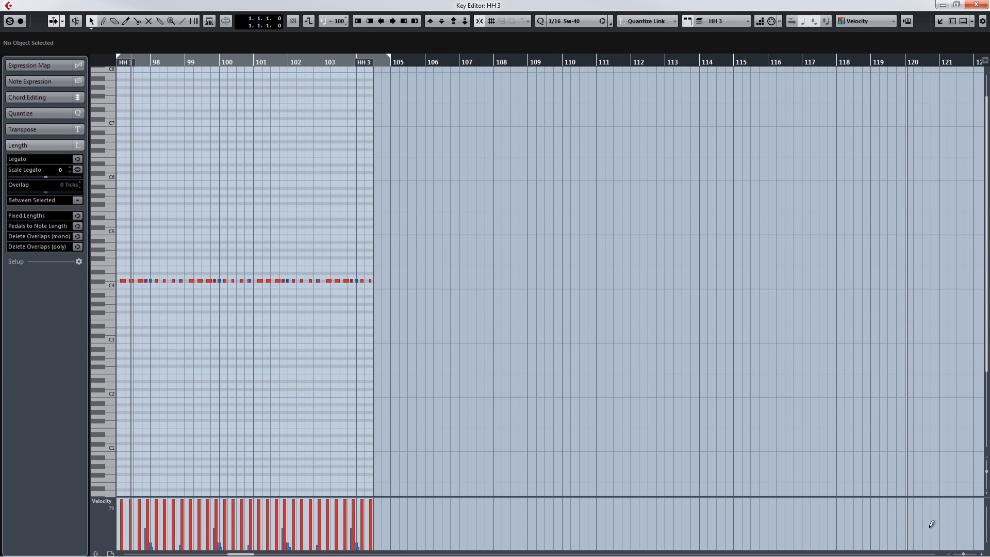
drag(963, 554, 967, 554)
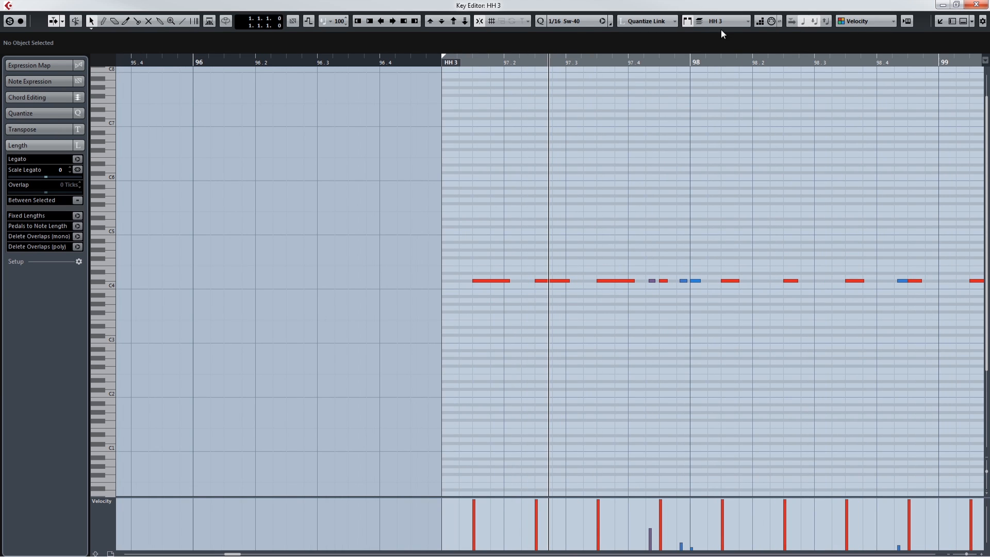
click(577, 24)
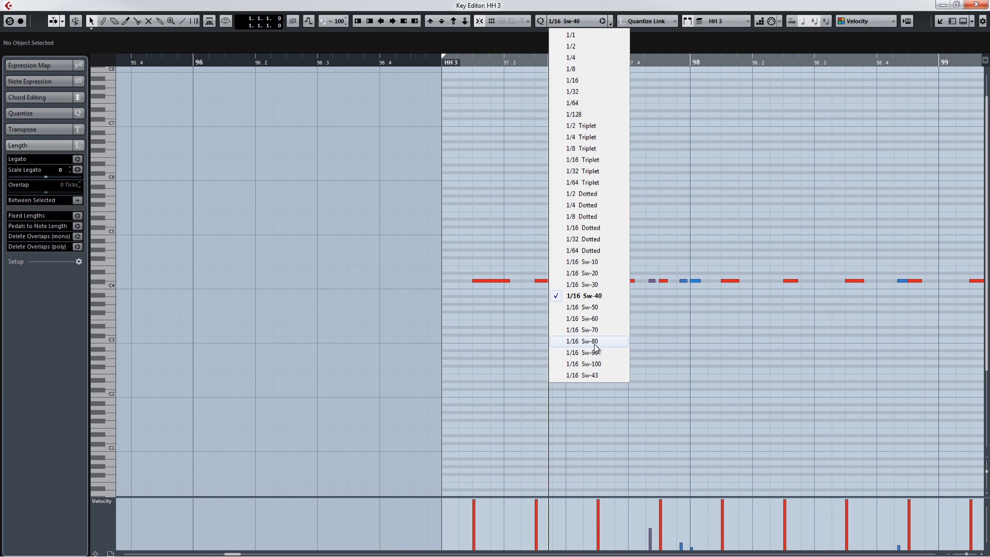
click(593, 363)
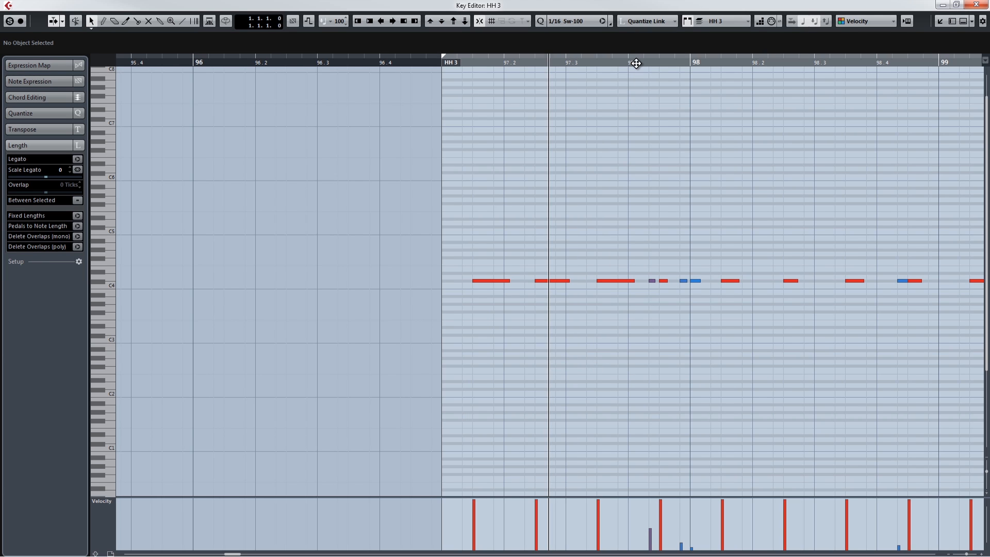
Step: Play the HH 3 pattern from bar 97 in the Key Editor and close the editor
click(443, 62)
key(space)
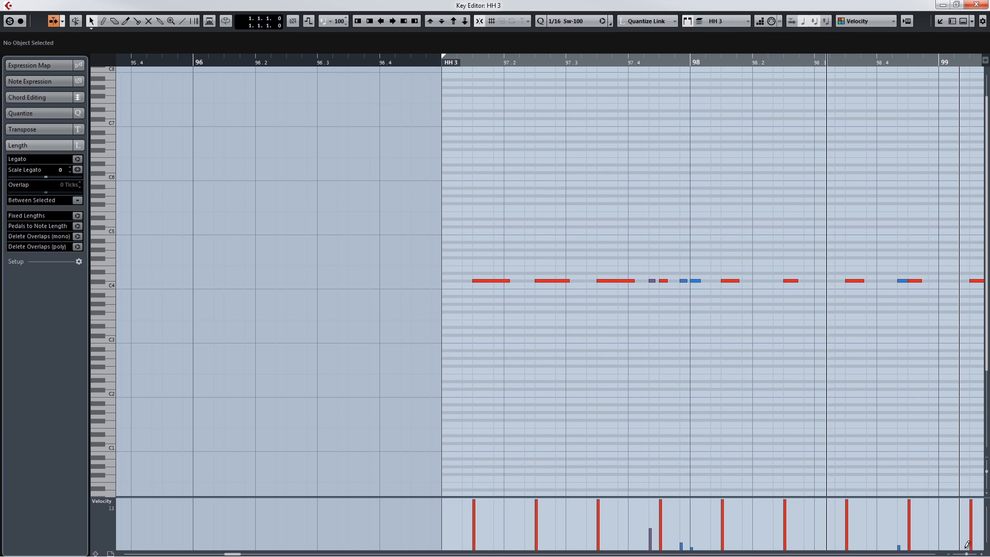
drag(966, 554, 963, 555)
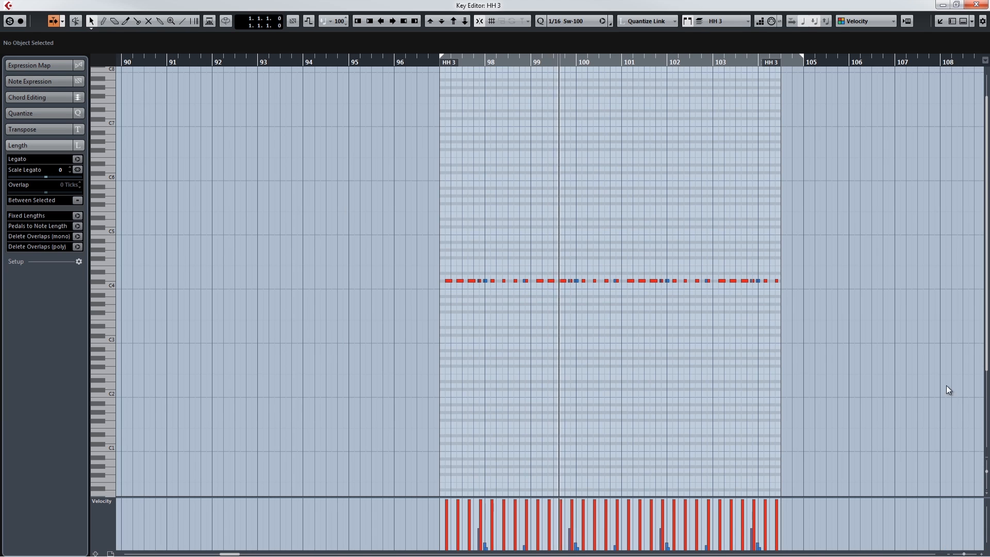
click(976, 4)
Step: Select the drum clips from the Crash to the Shaker track across bars 97 to 105 and play from bar 97
drag(615, 349, 679, 163)
key(KP_1)
key(space)
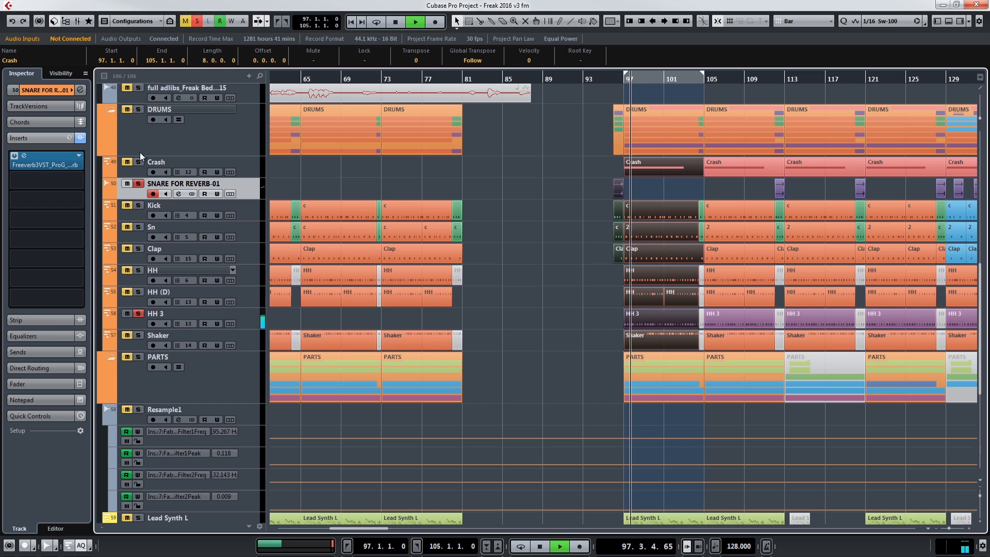
Step: Solo the DRUMS folder track and set the quantize preset to 1/16
click(138, 109)
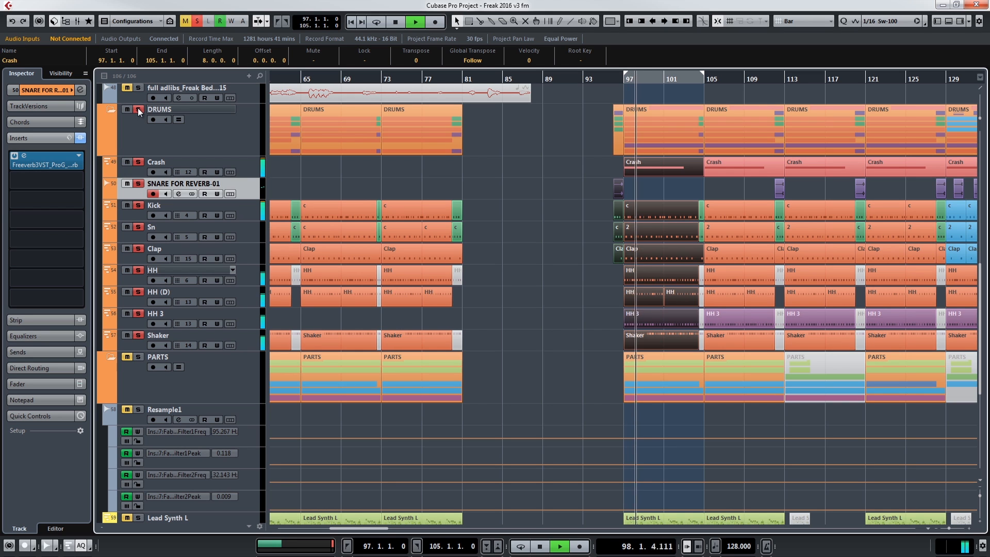
click(872, 21)
click(891, 78)
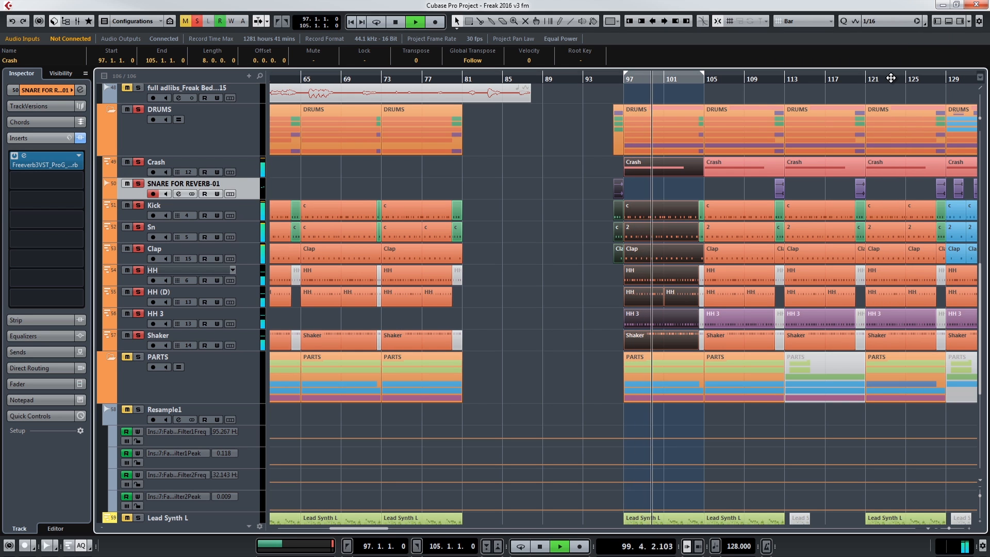
Step: Restart playback of the soloed drums from bar 97 and set the quantize preset to 1/16 Sw-100
key(space)
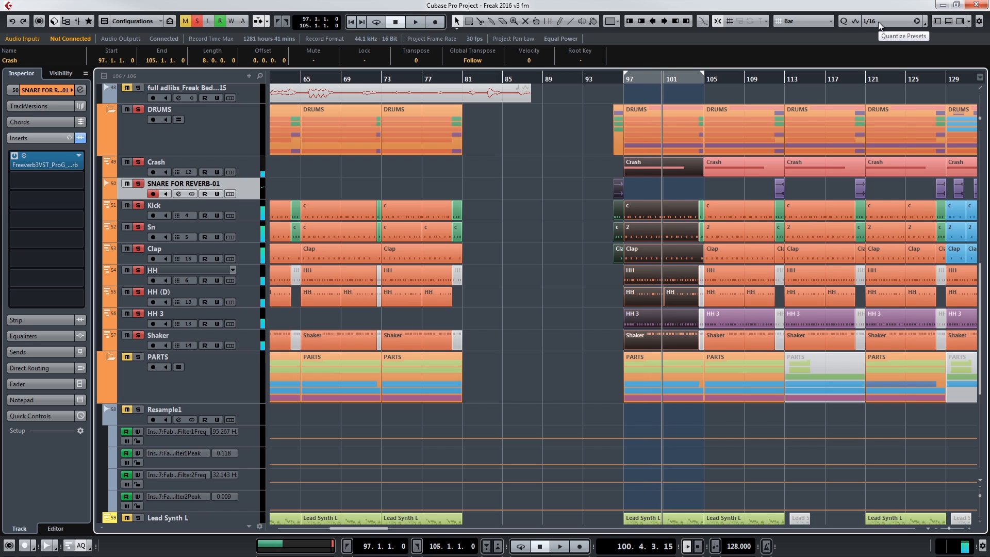
key(KP_1)
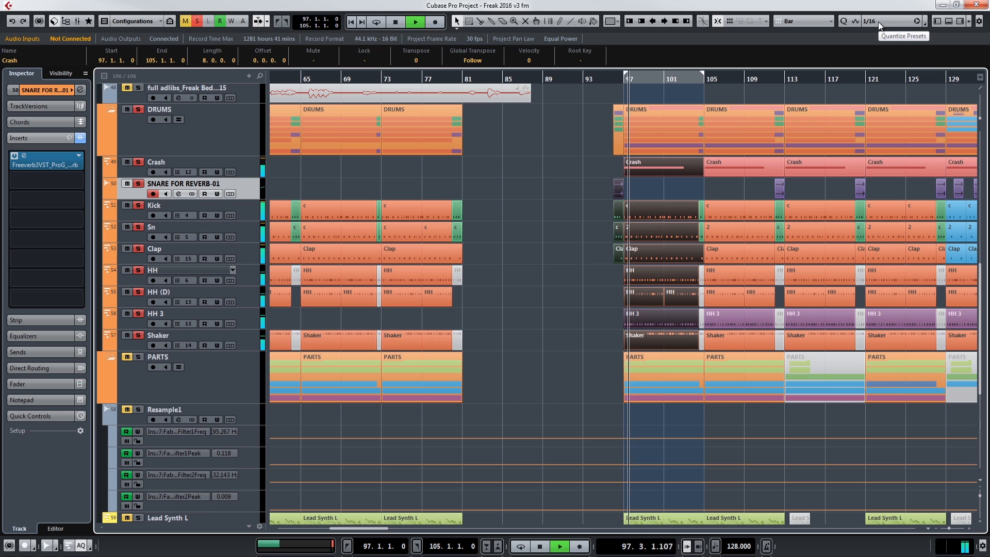
click(877, 22)
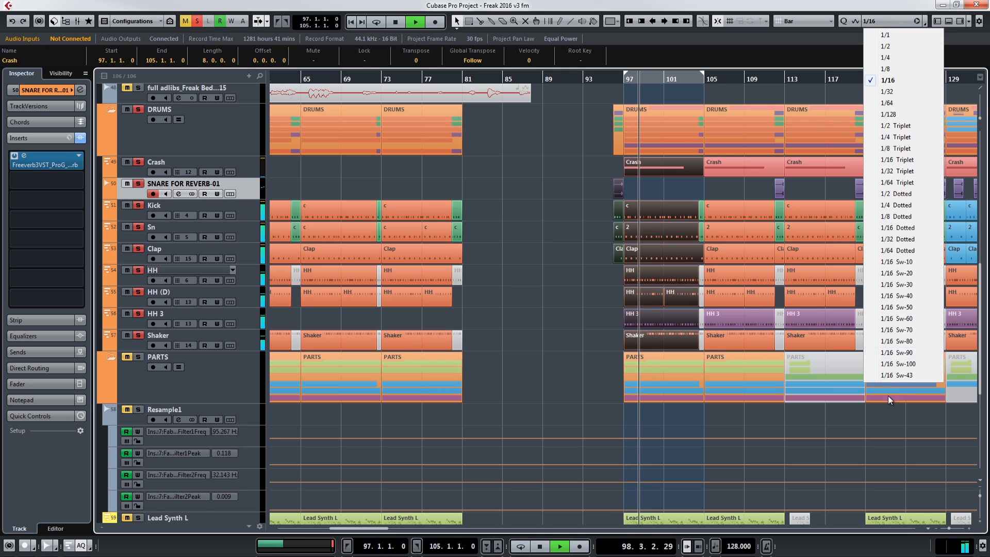
click(899, 365)
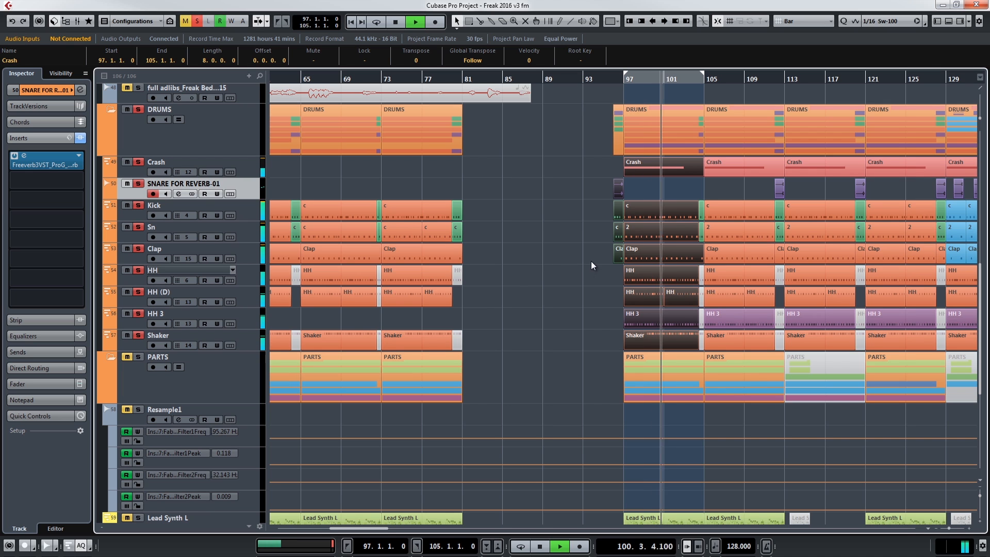
Step: Deselect the drum clips and add Lead Synth L, Lead Synth R, Pno Bass, Pno Chrds and EP to the soloed drums
click(580, 285)
scroll(577, 293, down, 5)
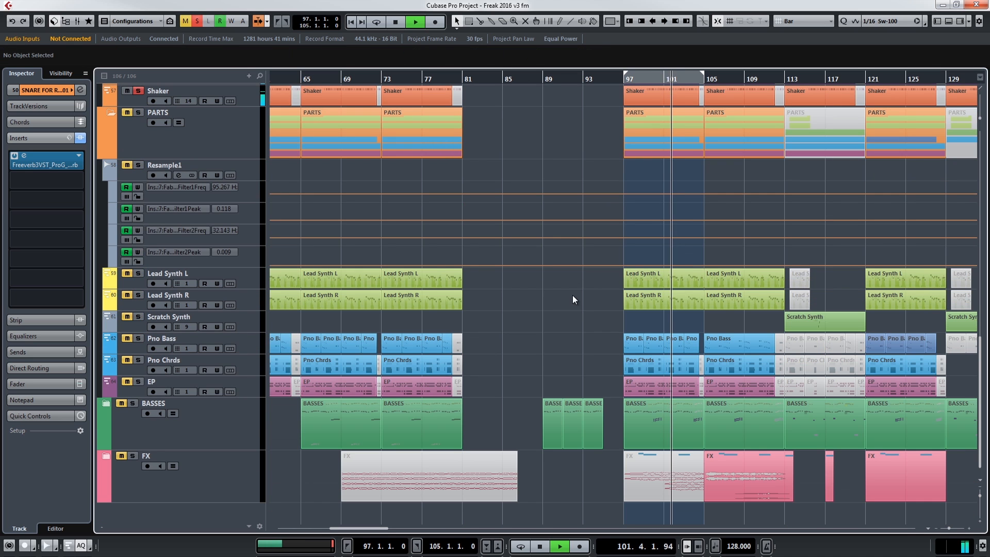
click(127, 297)
click(125, 275)
click(125, 338)
click(126, 360)
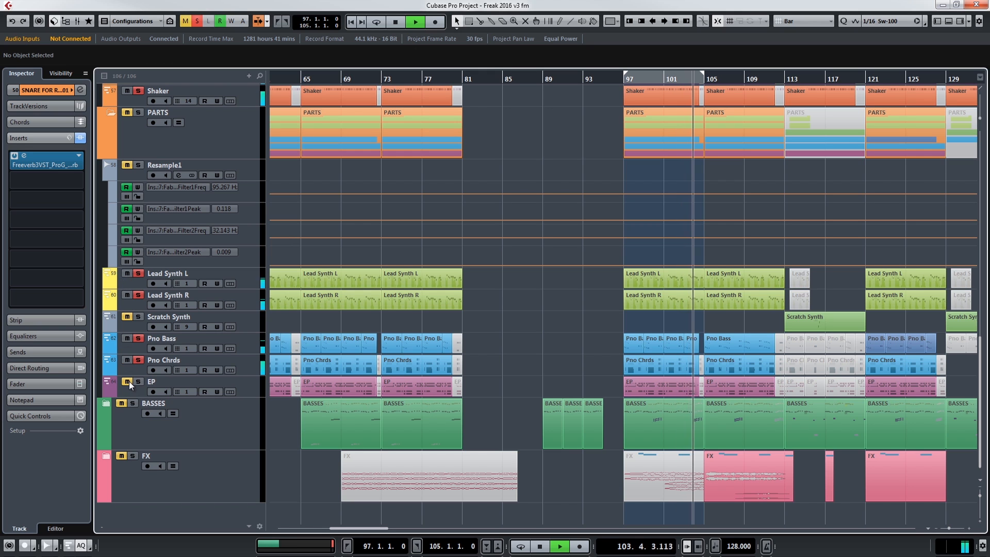
click(126, 382)
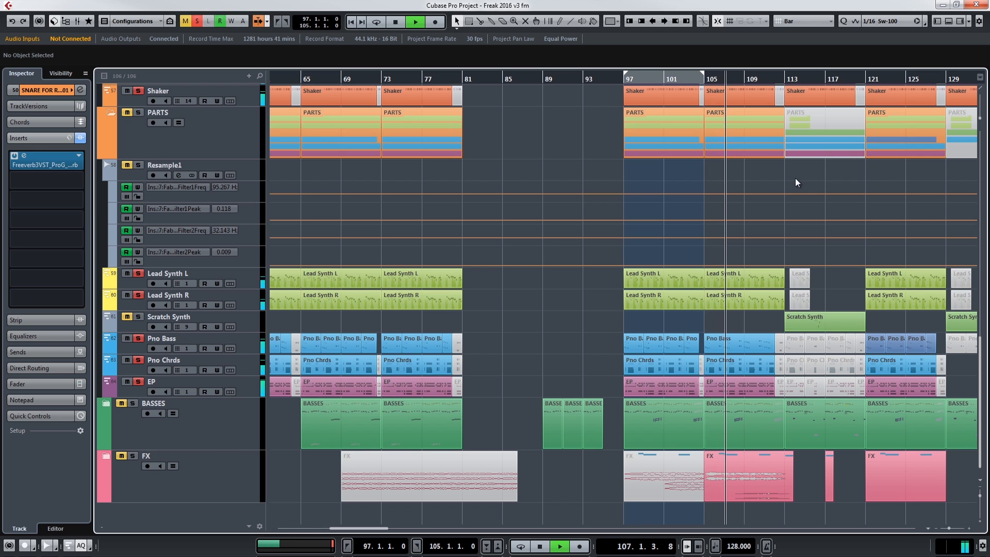
Step: Review the snare channel's low cut, high cut and EQ boost, then play the soloed snare from bar 97 and close the mixer
scroll(607, 180, up, 5)
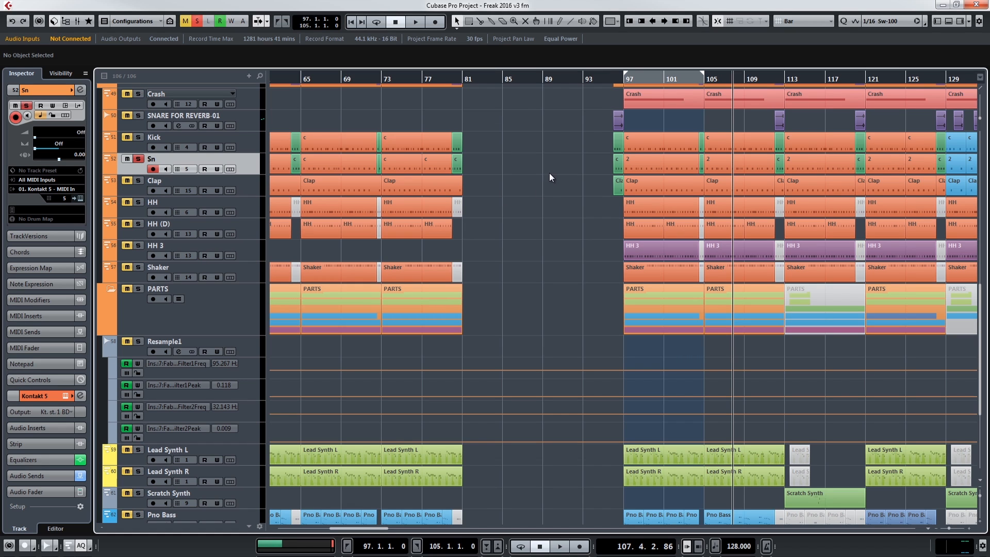
key(space)
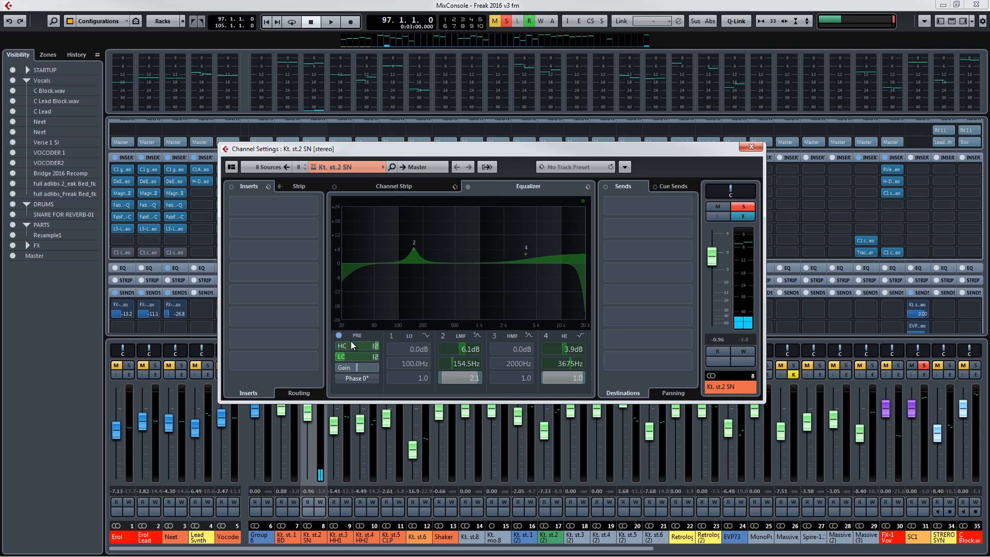
mouse_move(351, 359)
mouse_down()
mouse_move(360, 357)
mouse_move(355, 346)
mouse_up()
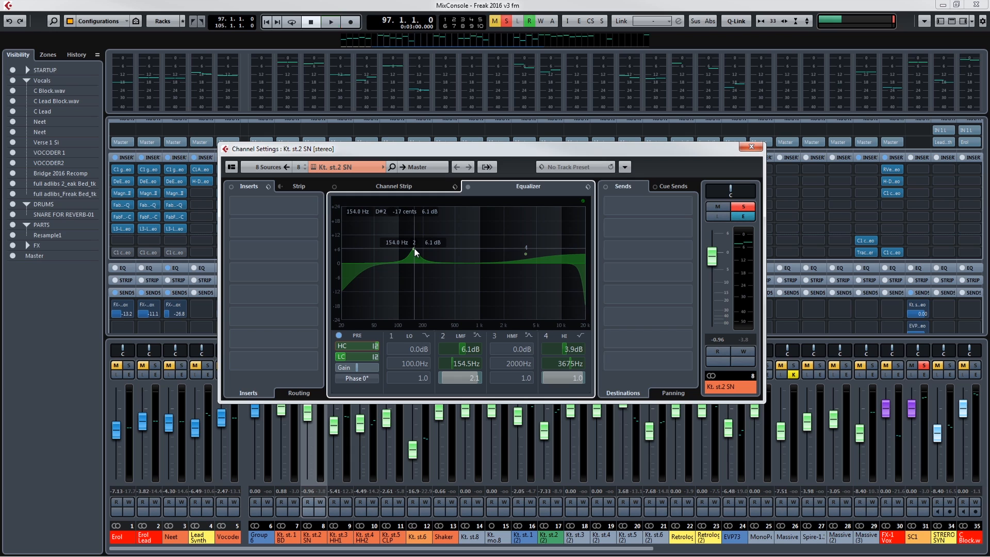
key(space)
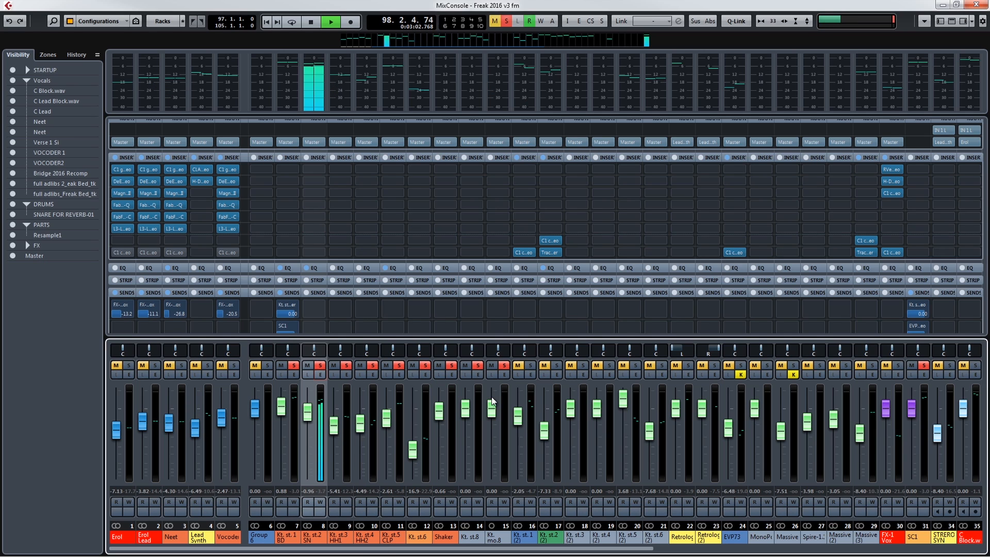
click(976, 5)
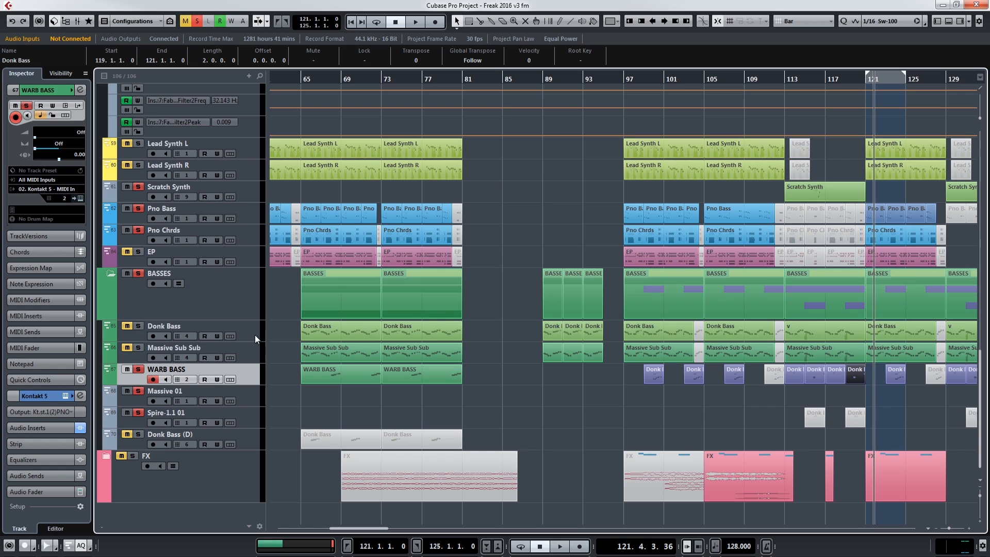
Step: Play from bar 121 with Donk Bass soloed and Pno Bass and Pno Chrds muted, checking the bass channel in the mixer
click(255, 335)
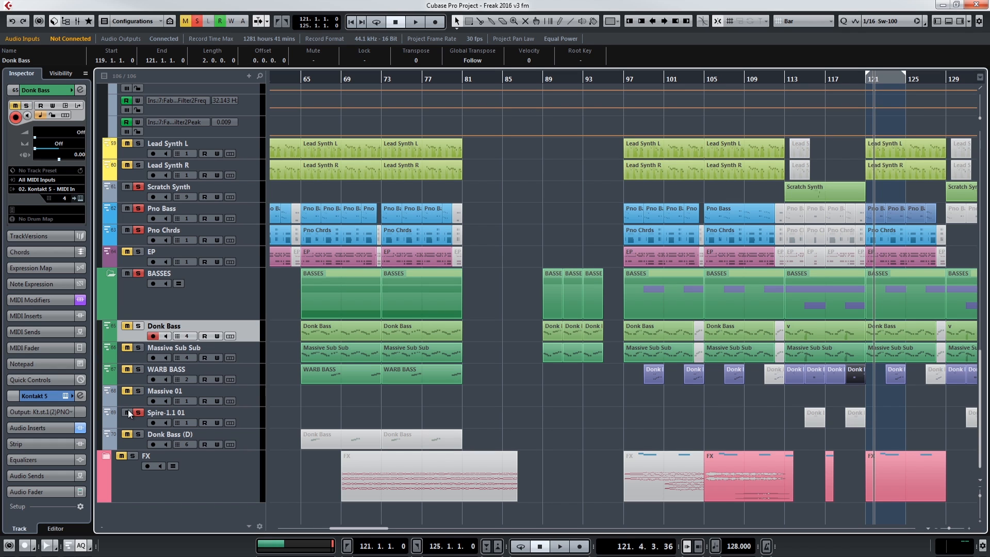
key(space)
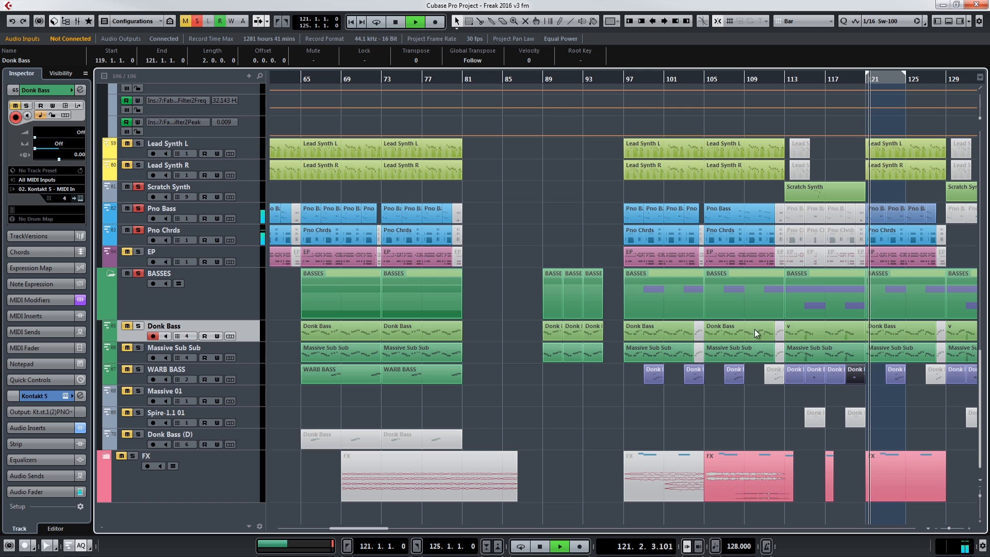
click(236, 311)
click(127, 326)
click(126, 230)
click(125, 207)
click(122, 455)
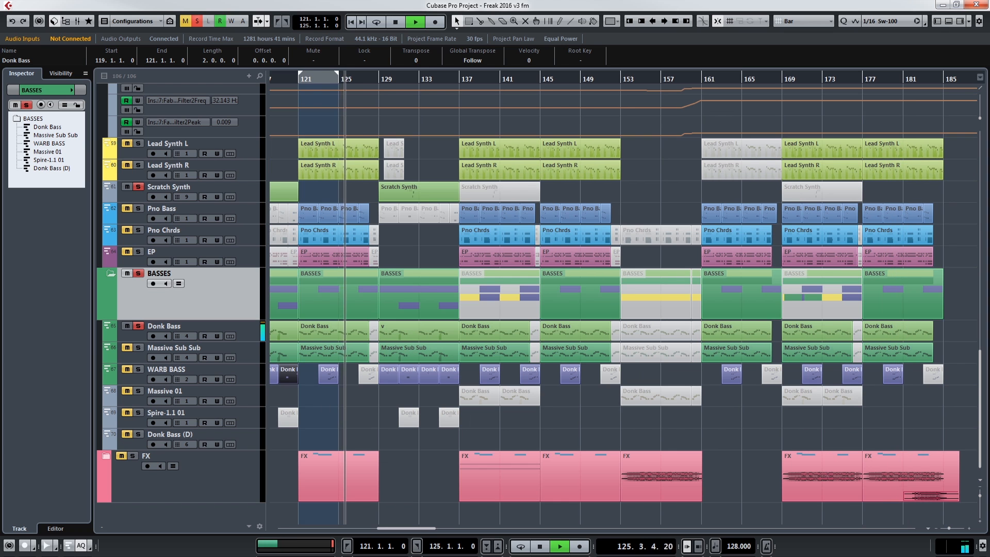
key(F3)
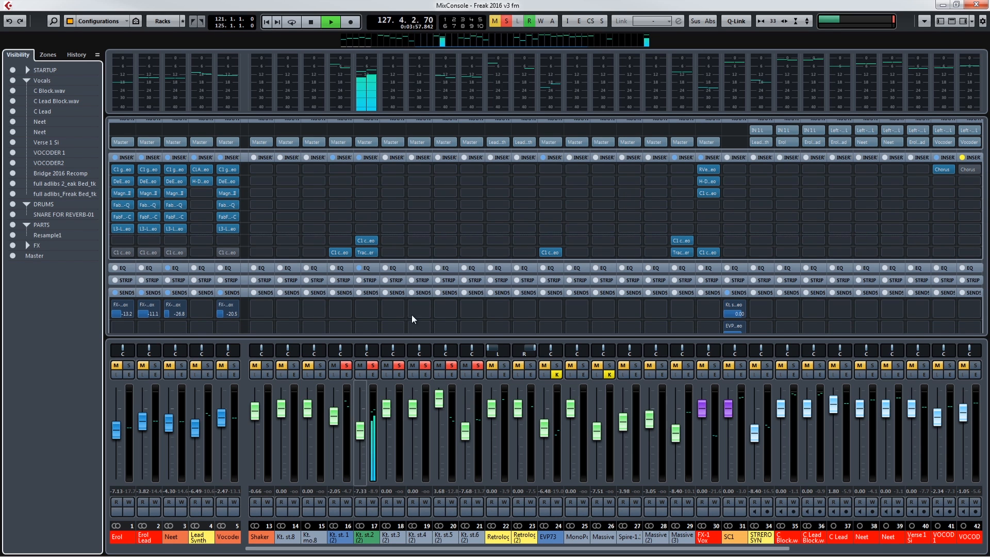
click(980, 7)
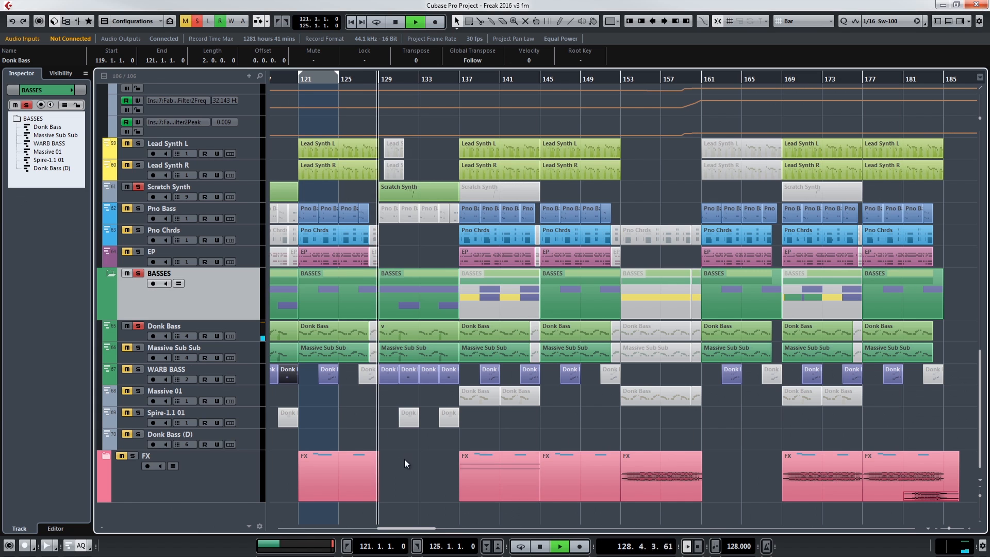
Step: Add WARB BASS to the solo, mute Scratch Synth, and replay the Donk Bass clip from bar 121
click(126, 368)
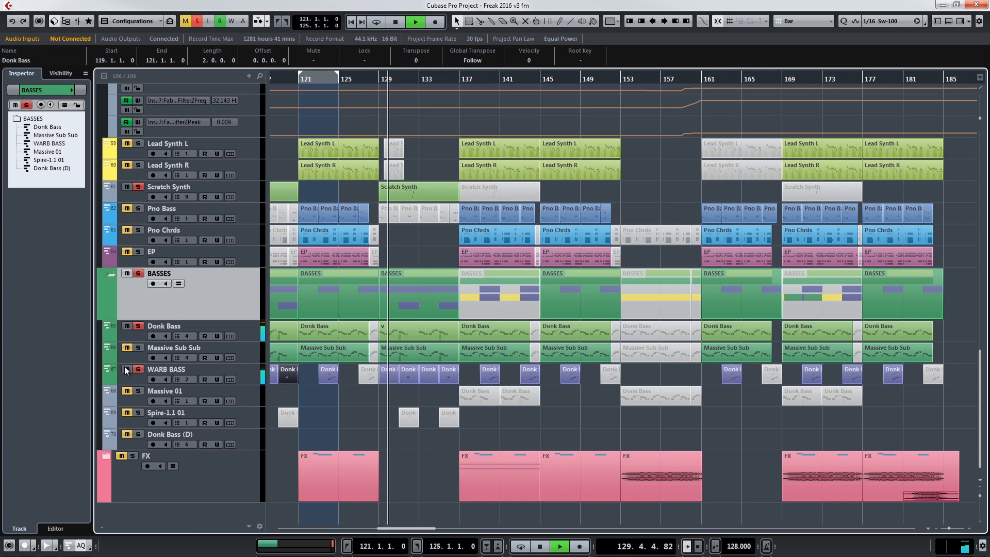
click(404, 331)
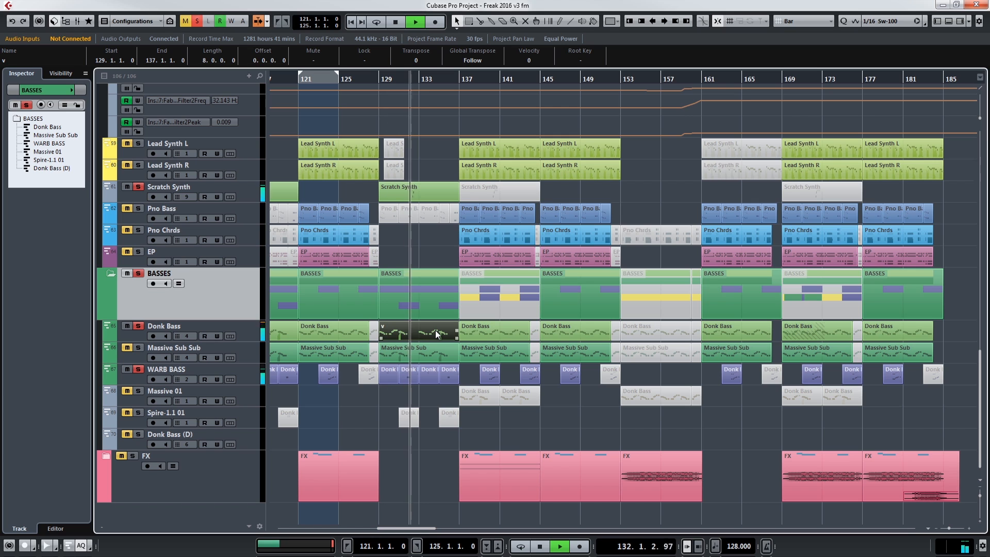
click(127, 187)
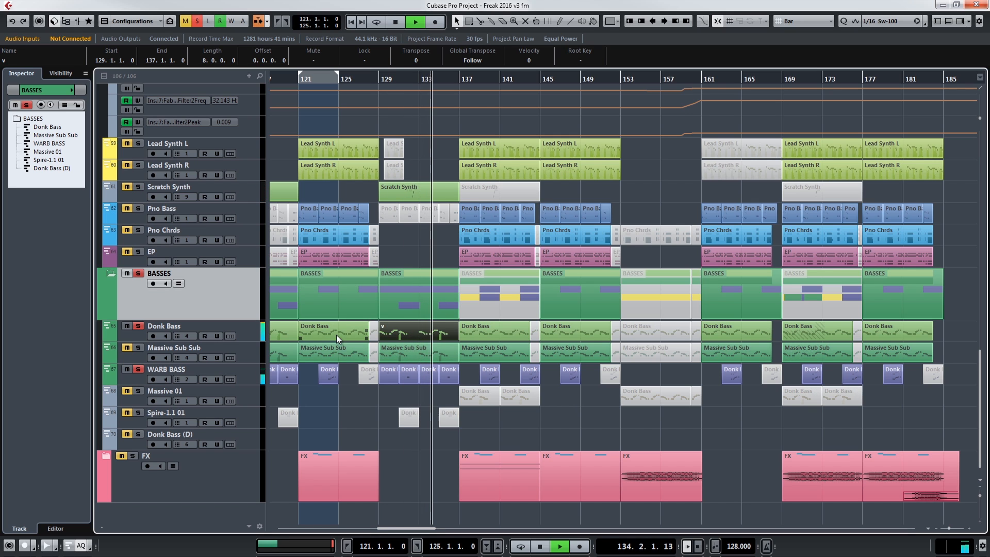
click(317, 332)
key(KP_1)
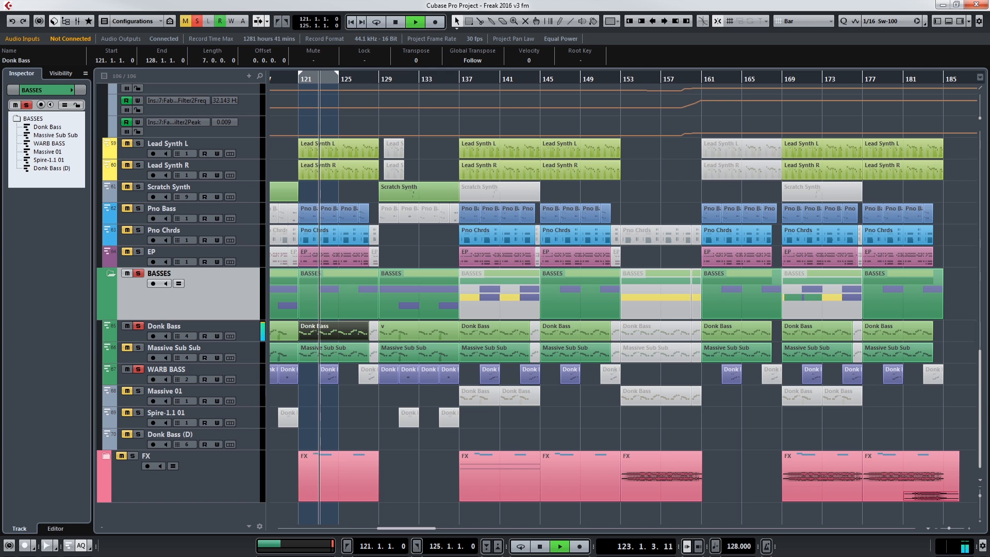
Step: Review the equalizer and low cut in the Kt. st.2 (2) bass channel settings during playback
key(F3)
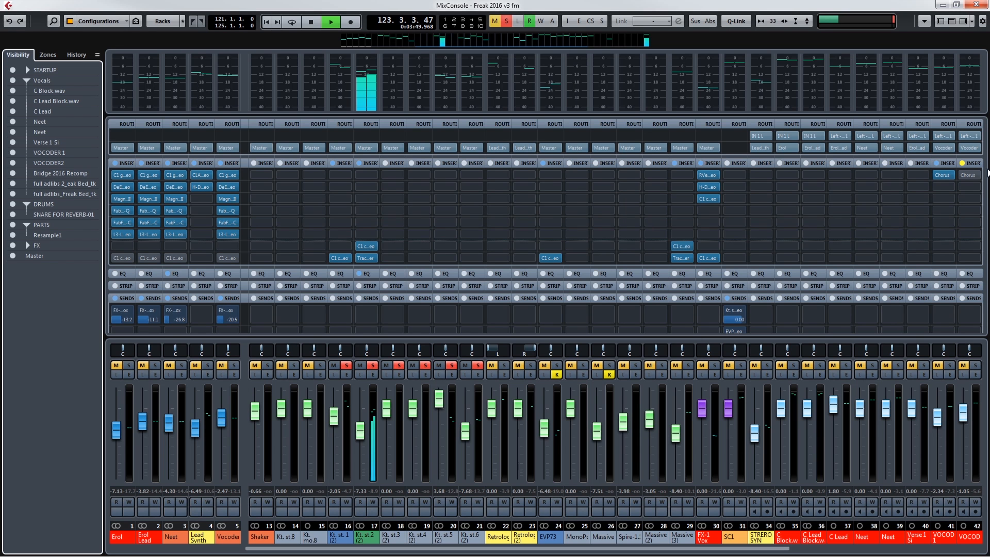
click(373, 376)
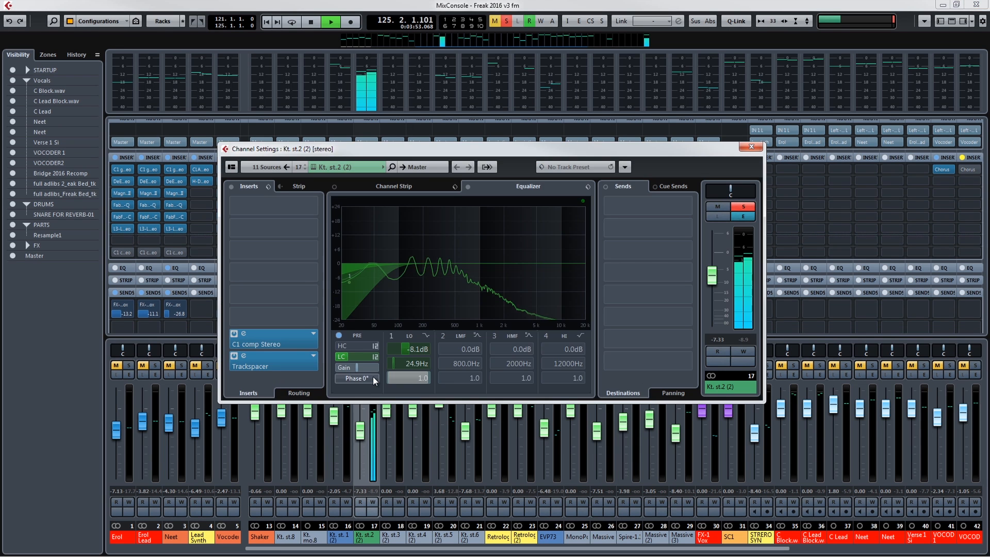
mouse_move(351, 357)
mouse_down()
mouse_move(364, 357)
mouse_move(354, 356)
mouse_up()
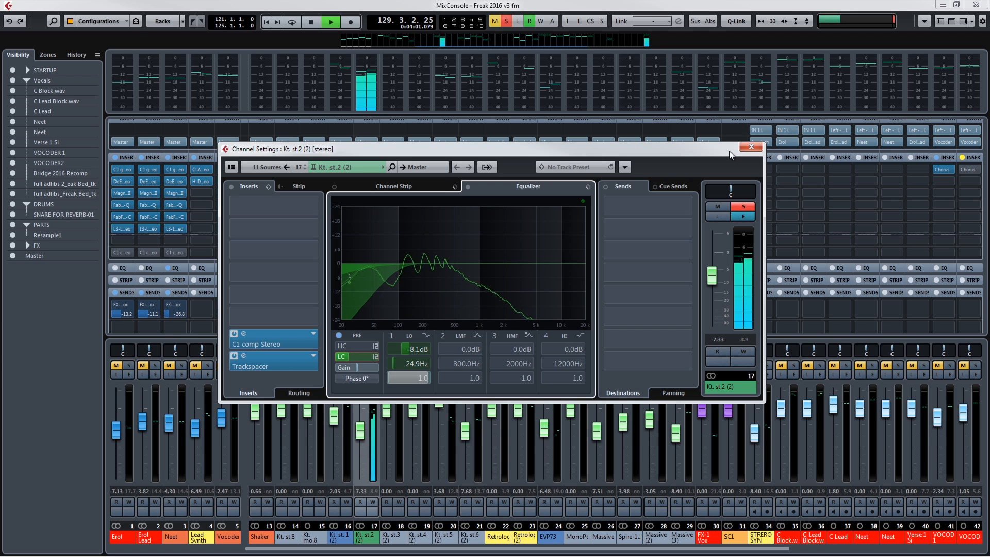
click(745, 148)
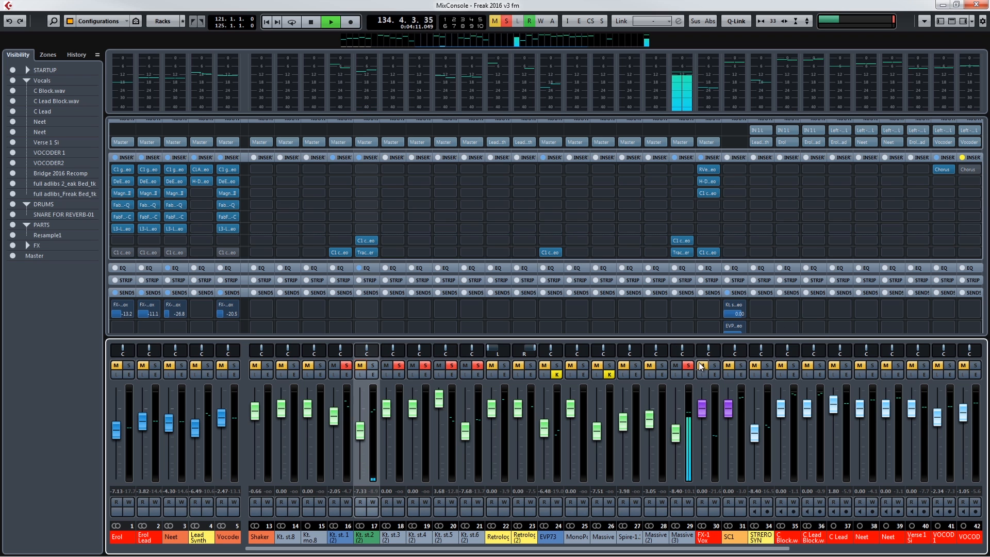
Step: Return to the project with Massive Sub Sub selected and soloed, and loop playback over bars 121 to 125
click(975, 5)
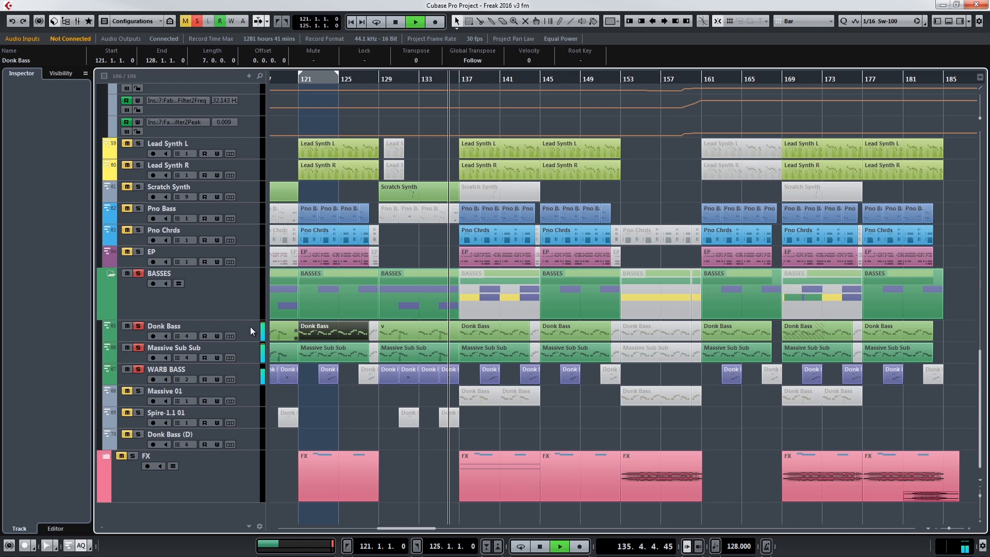
click(246, 354)
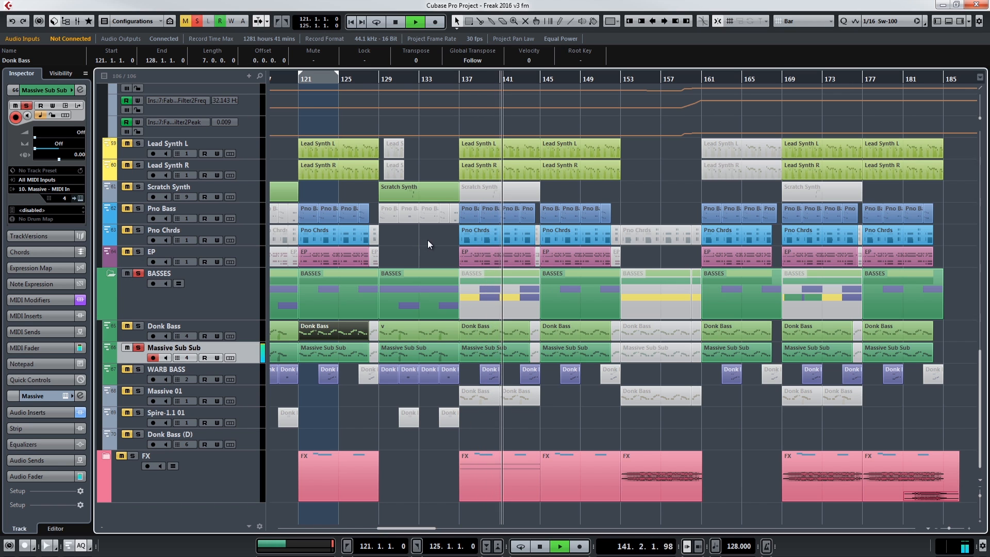
key(slash)
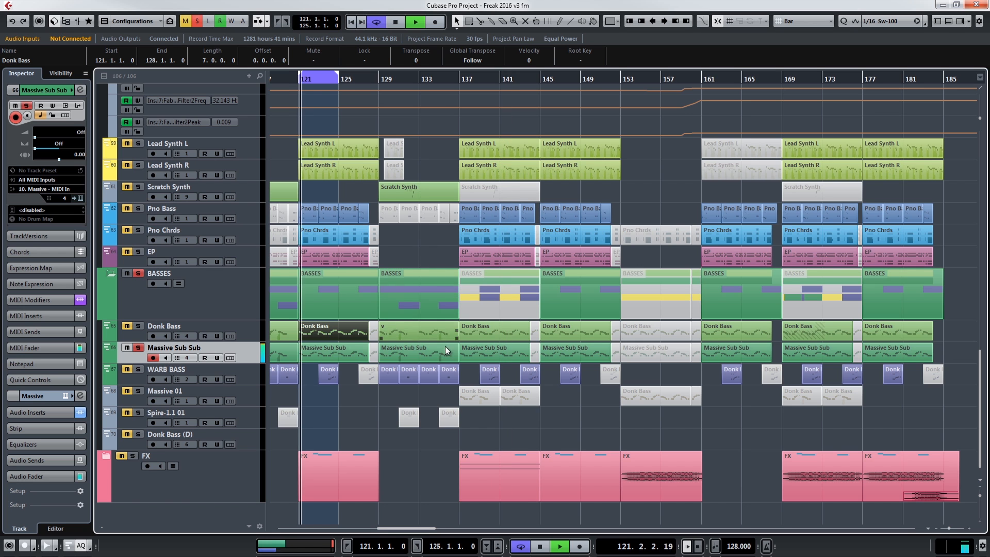
Step: Add the Kick track to the soloed Massive Sub Sub loop
scroll(383, 388, up, 8)
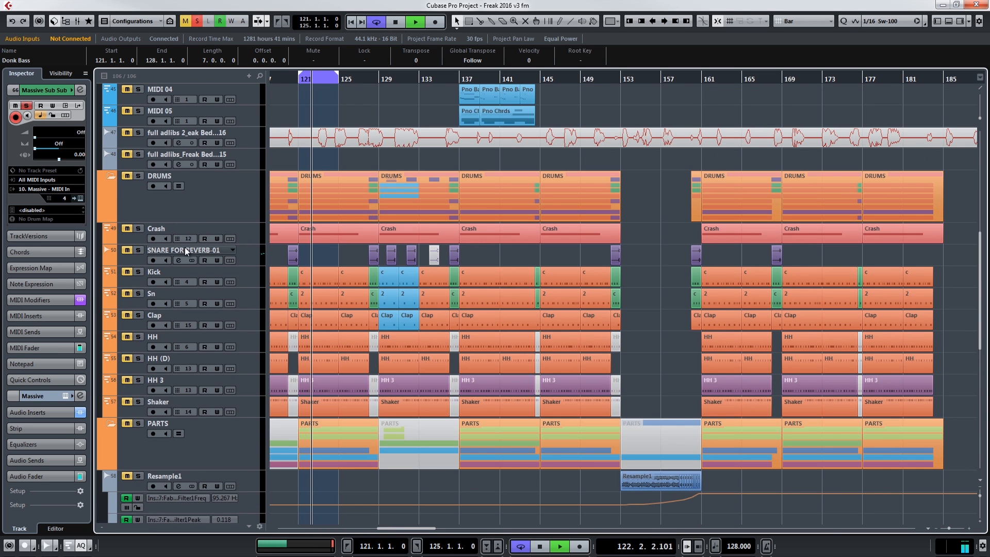
click(128, 272)
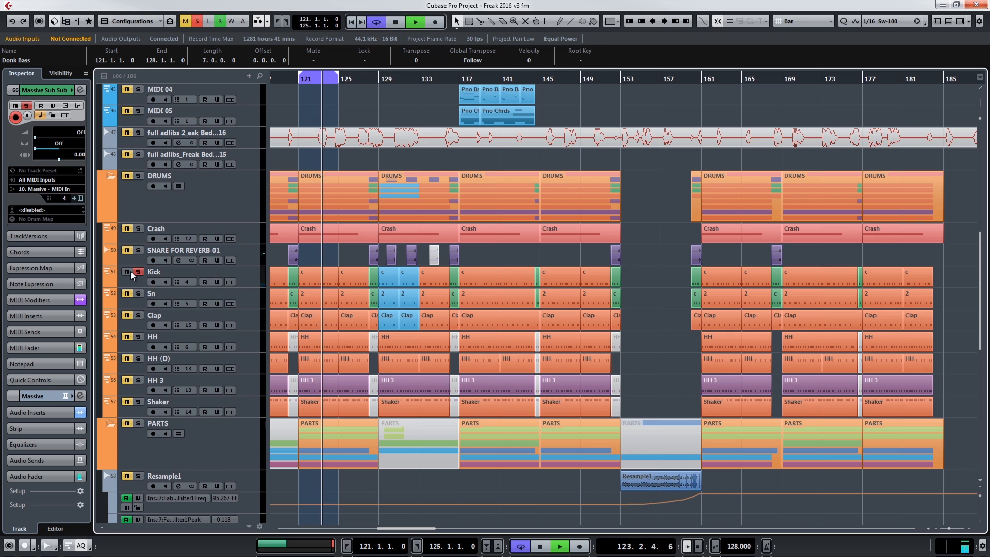
scroll(130, 271, down, 8)
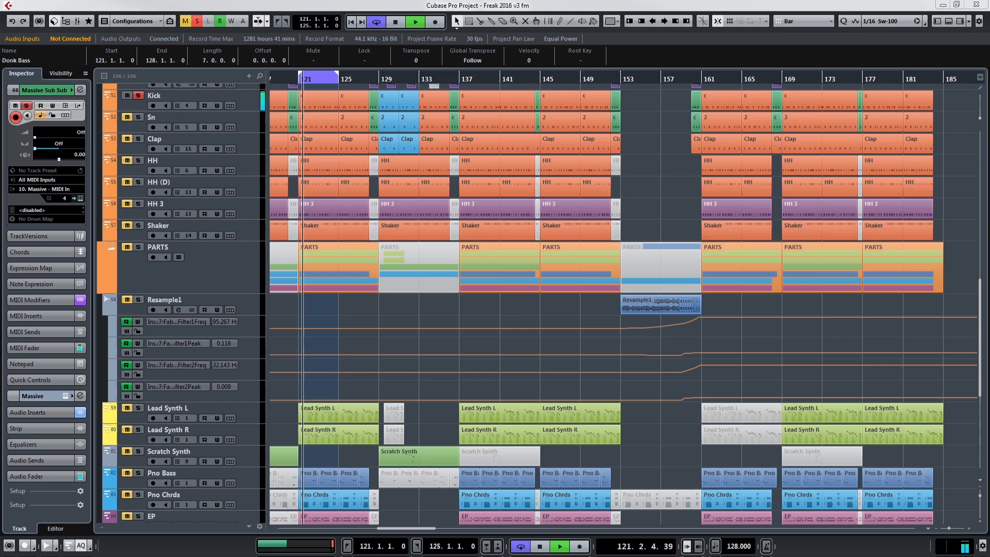
Step: Inspect the Trackspacer insert on the Massive (3) channel in the mixer, then add the Kt. st.2 (2) channel to the solo
key(F3)
scroll(441, 301, down, 1)
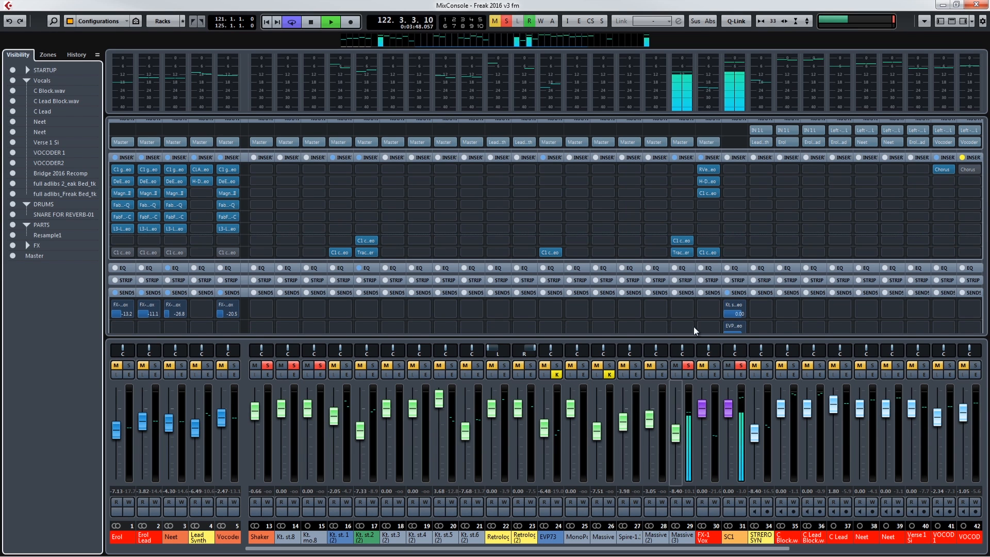
click(683, 252)
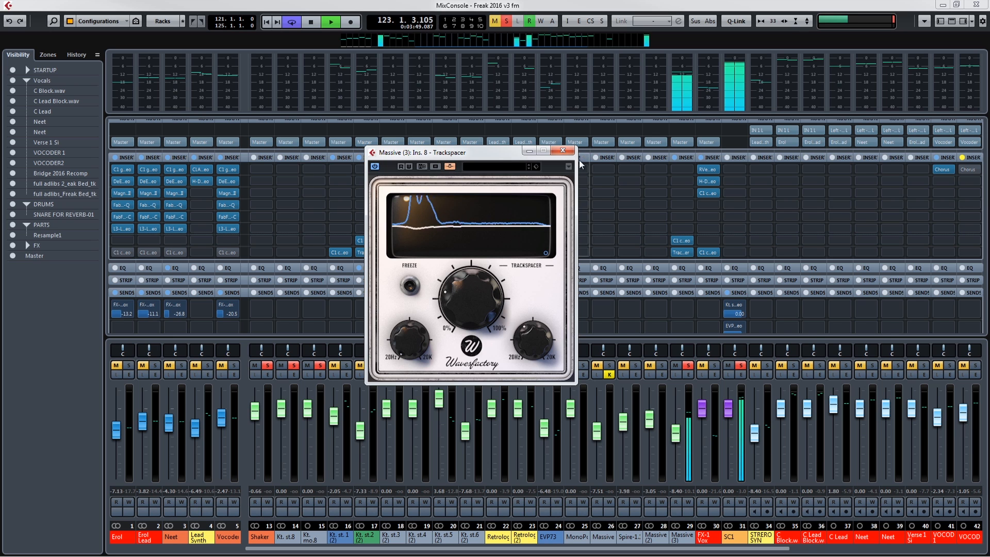
click(564, 151)
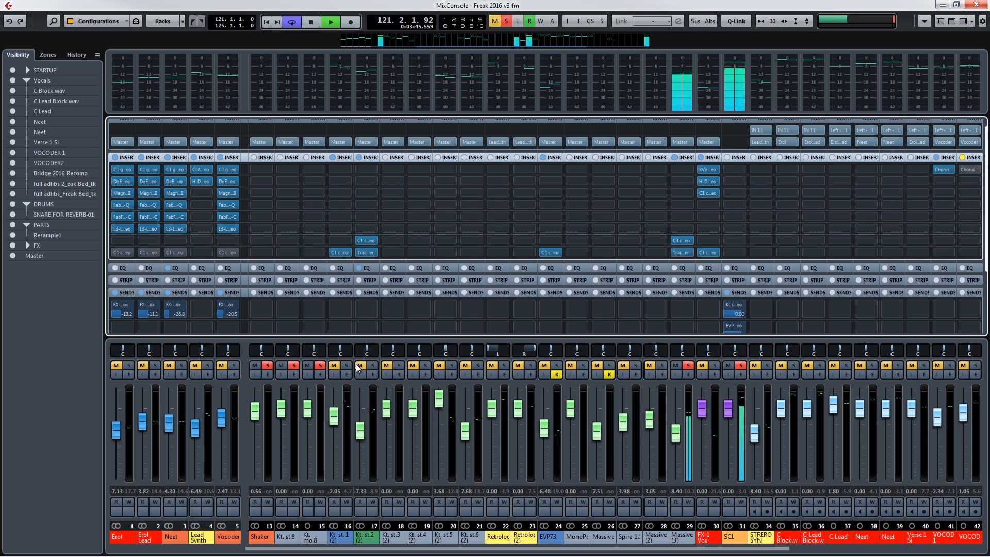
click(360, 365)
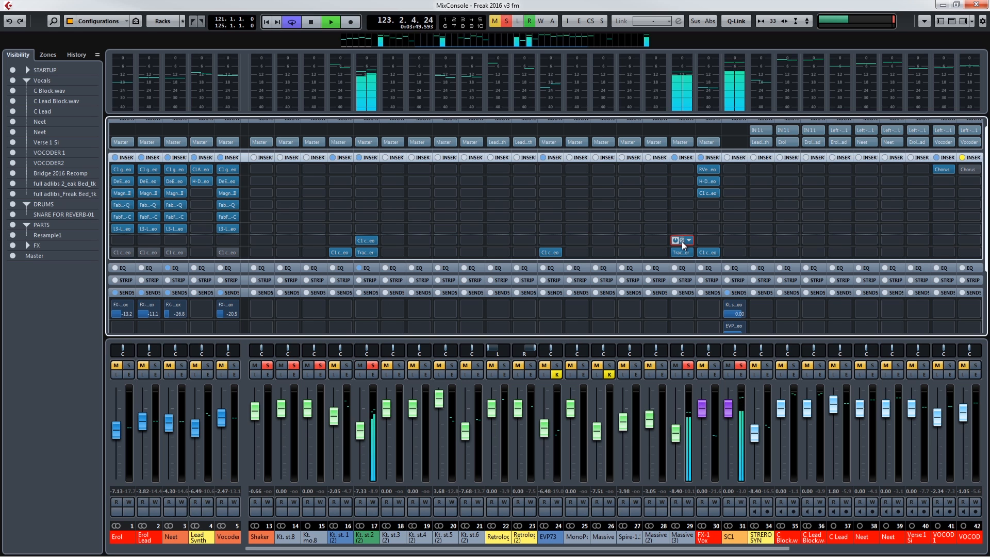
Step: Inspect the C1 compressor insert on the Massive (3) channel, close it and mute the Kt. st.2 (2) channel
drag(989, 258, 494, 209)
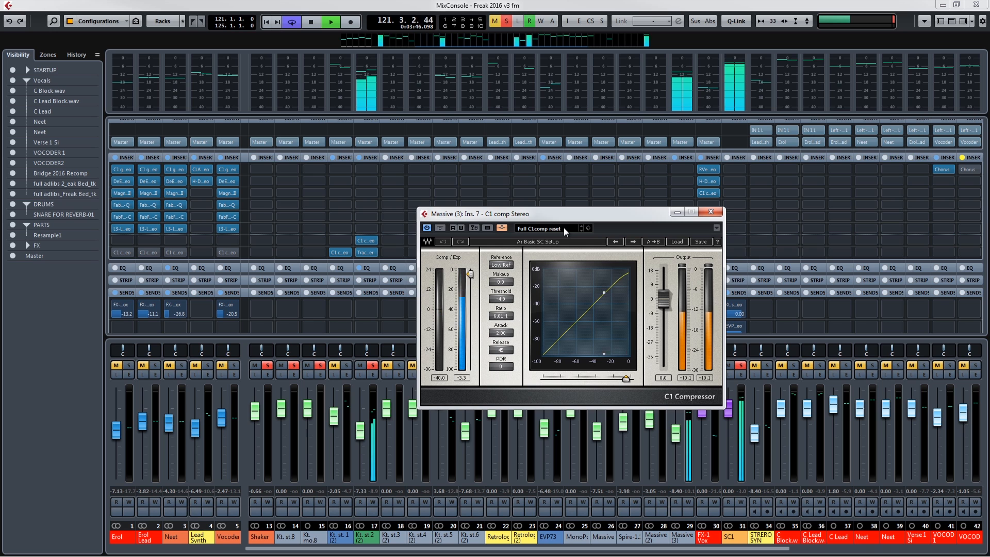
click(716, 213)
click(359, 367)
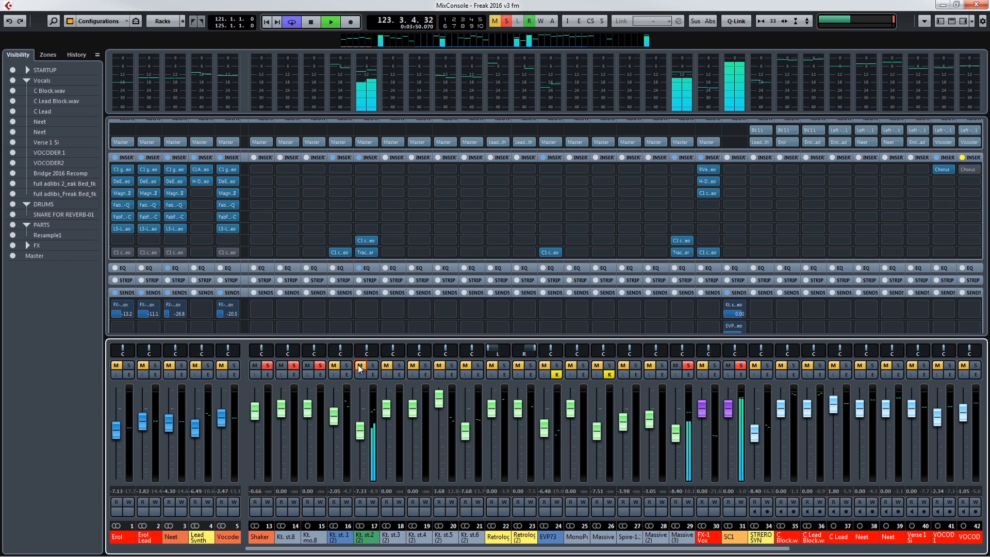
Step: In the Massive (3) channel settings, adjust the high cut to 772.9 Hz and check the low cut's slope options
click(686, 373)
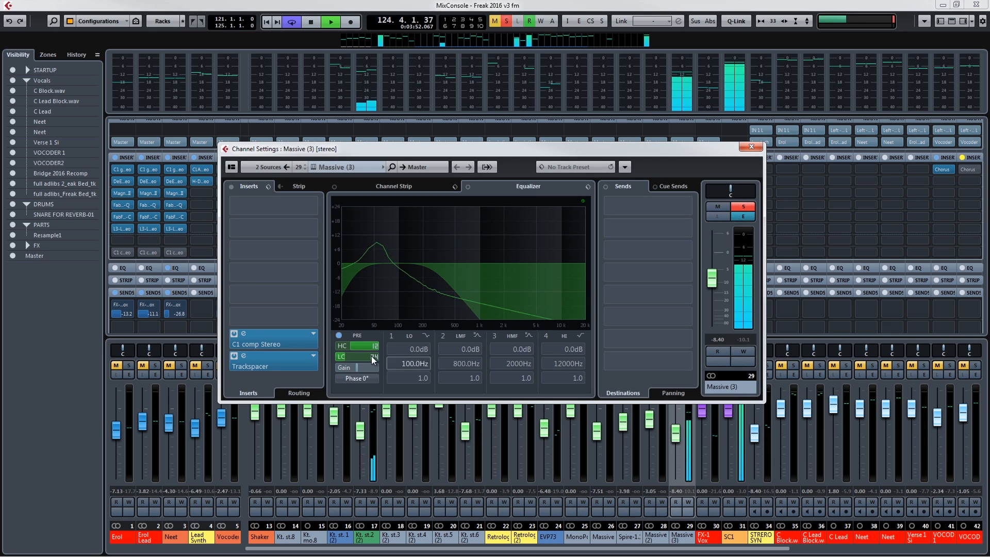
mouse_move(366, 345)
mouse_down()
mouse_move(395, 354)
mouse_move(372, 357)
mouse_up()
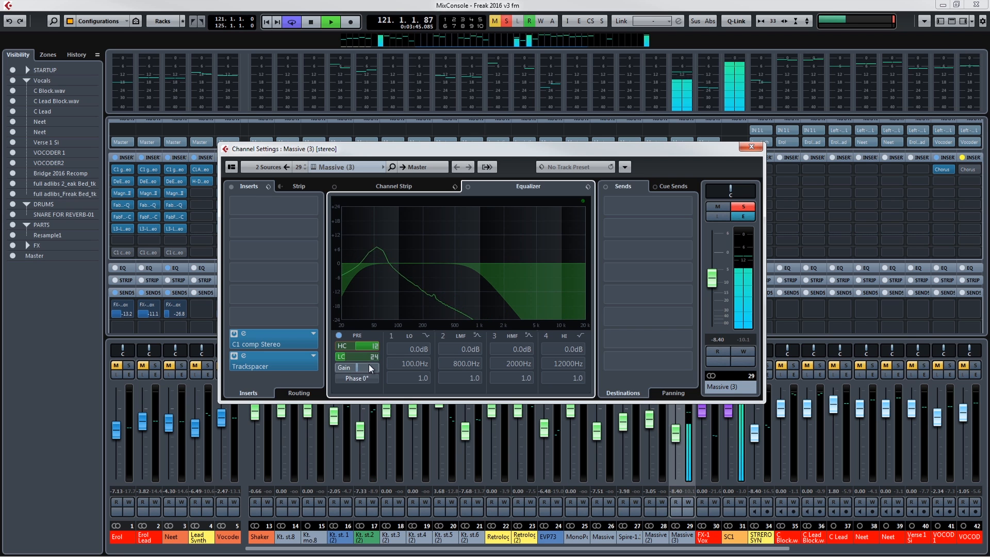
click(375, 357)
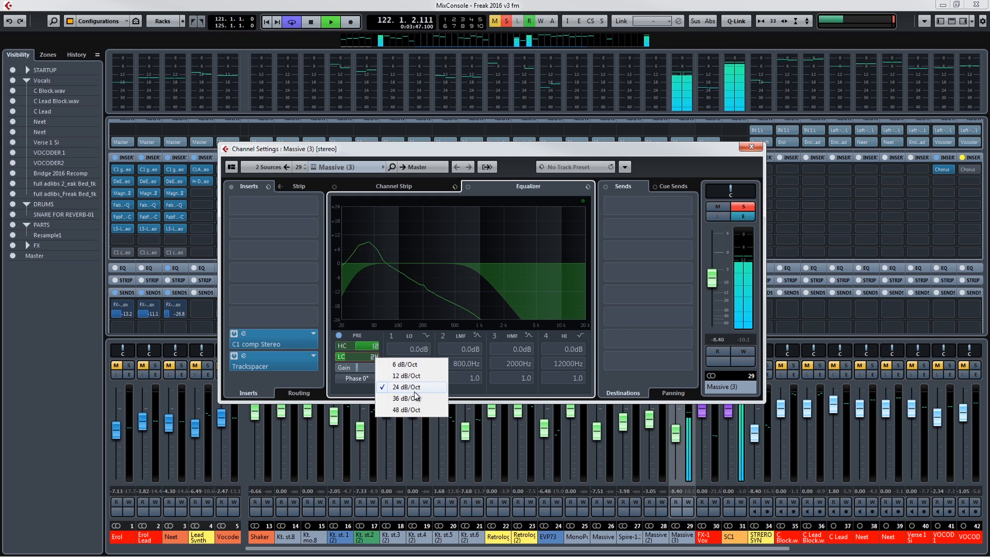
click(491, 147)
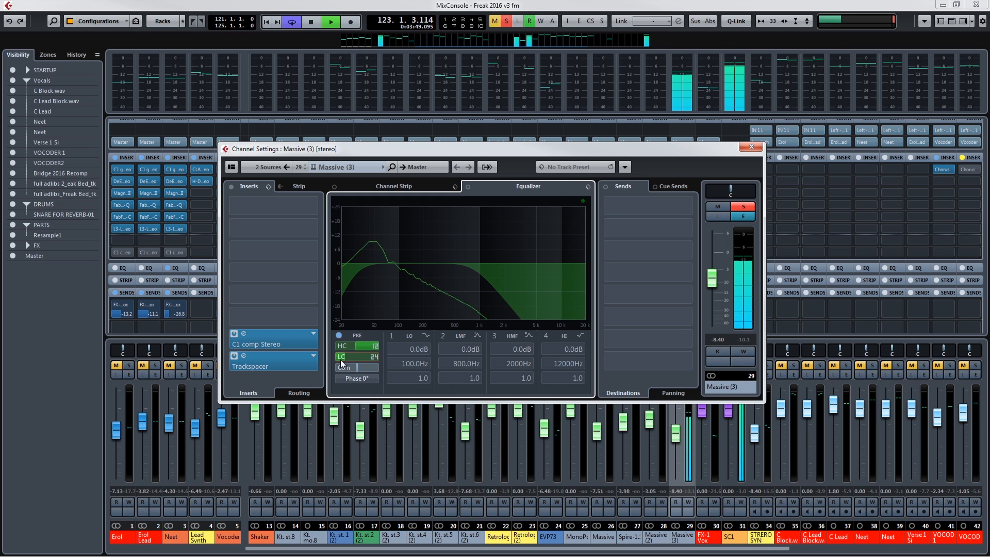
mouse_move(362, 359)
mouse_down()
mouse_move(372, 359)
mouse_move(364, 362)
mouse_move(365, 346)
mouse_up()
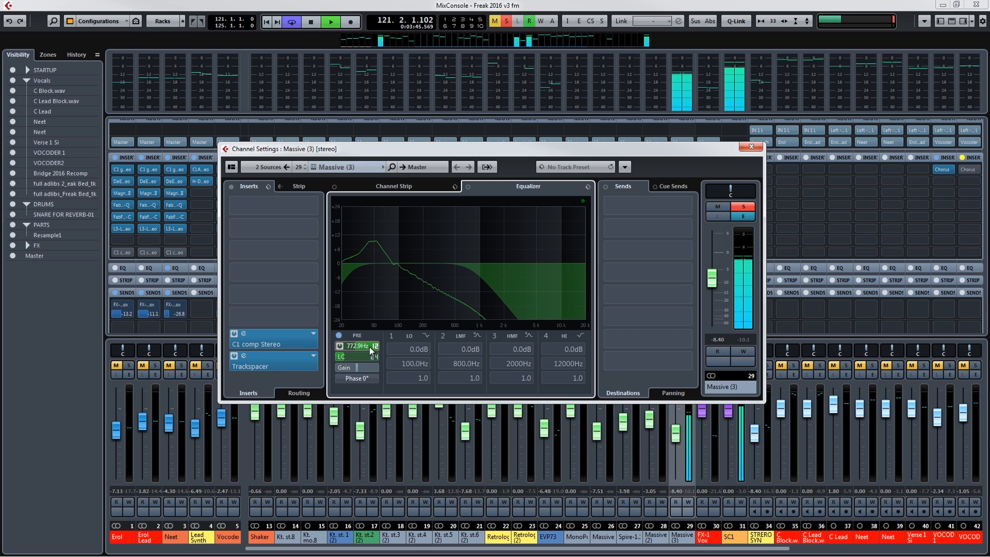
Step: Audition a 36 dB/Oct slope on the Massive (3) high cut and set it back to 12 dB/Oct
click(376, 345)
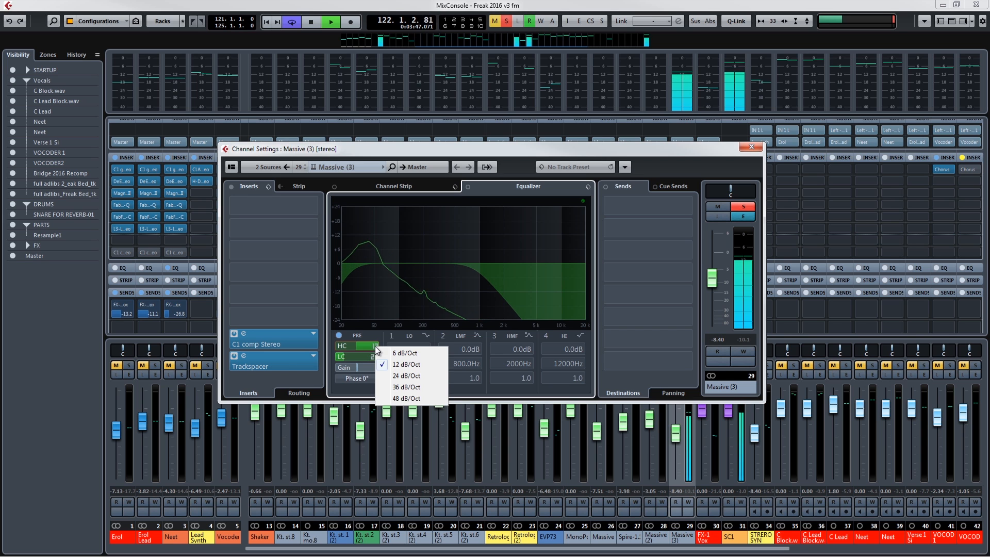
click(401, 388)
drag(361, 348, 360, 345)
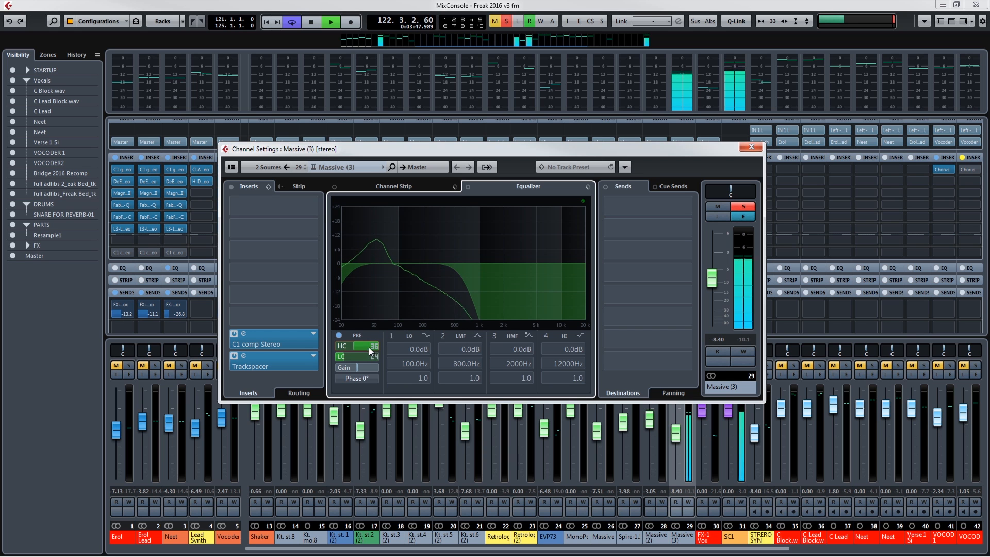
click(375, 346)
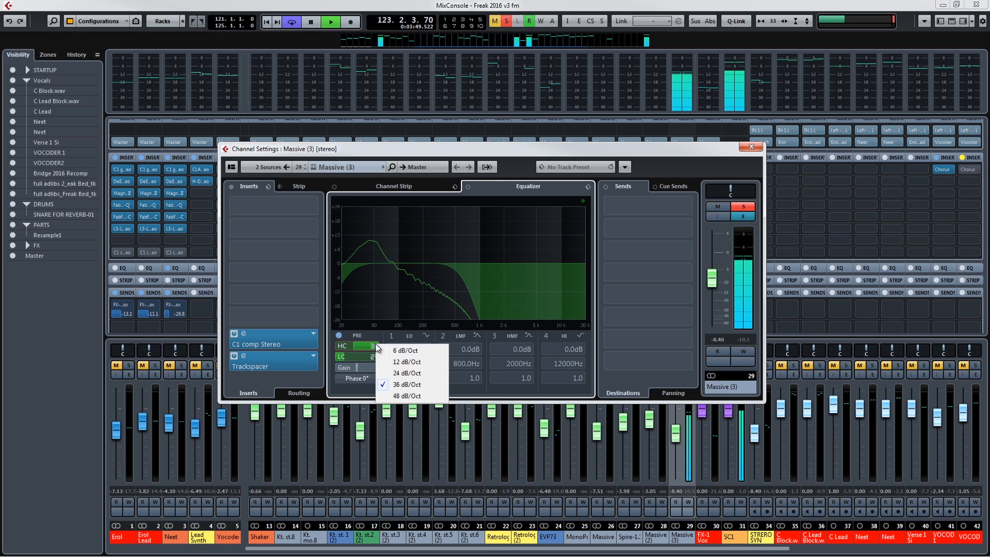
click(407, 363)
scroll(358, 345, down, 5)
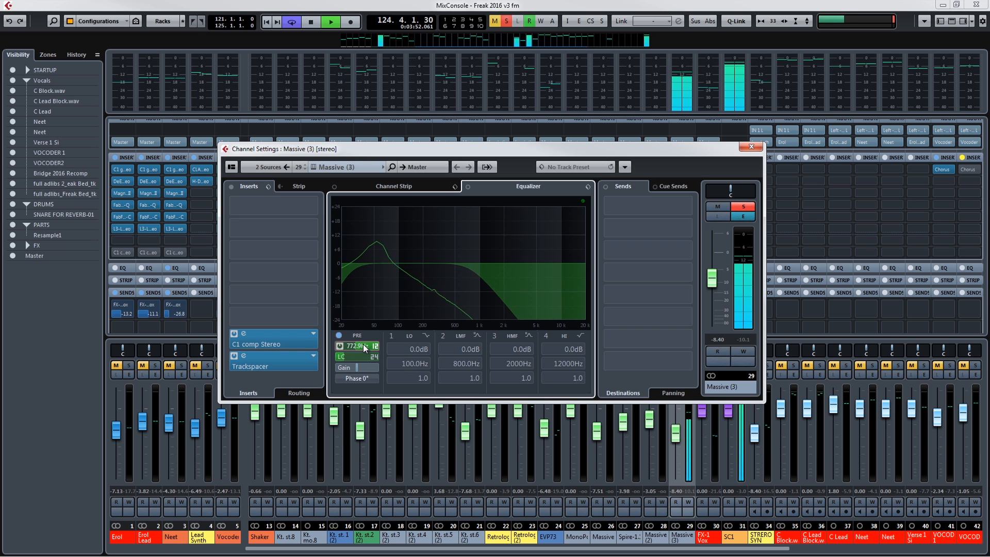
scroll(357, 346, up, 4)
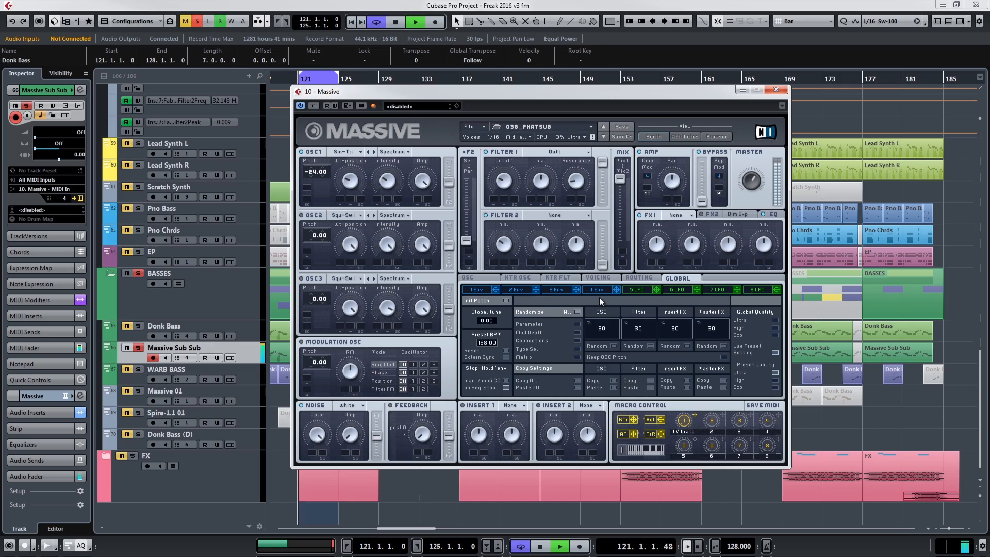
Step: Show envelope 4 of the 038_PHATSUB patch in Massive and lengthen and shorten its attack during playback
click(602, 288)
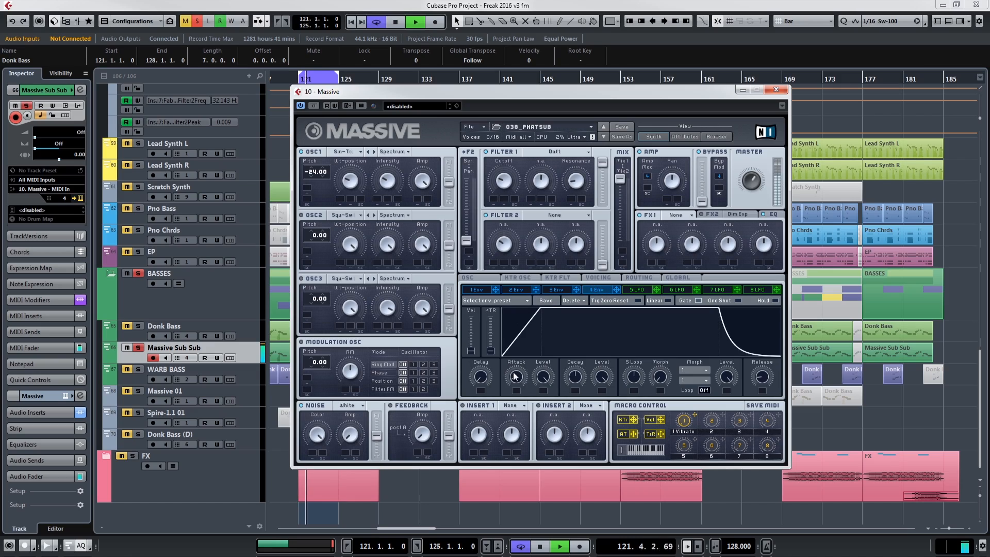
drag(514, 370, 512, 360)
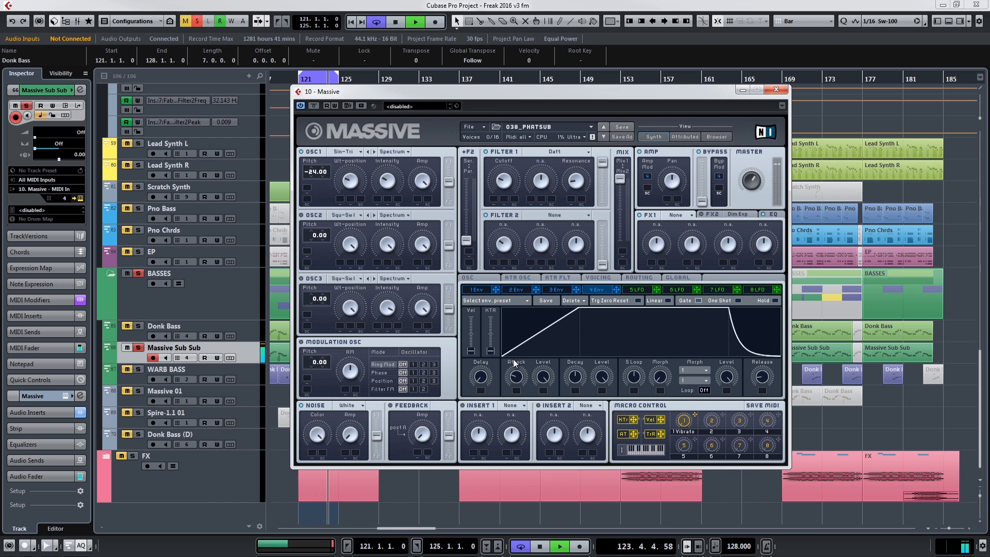
mouse_move(513, 362)
mouse_down()
mouse_move(523, 402)
mouse_move(522, 378)
mouse_up()
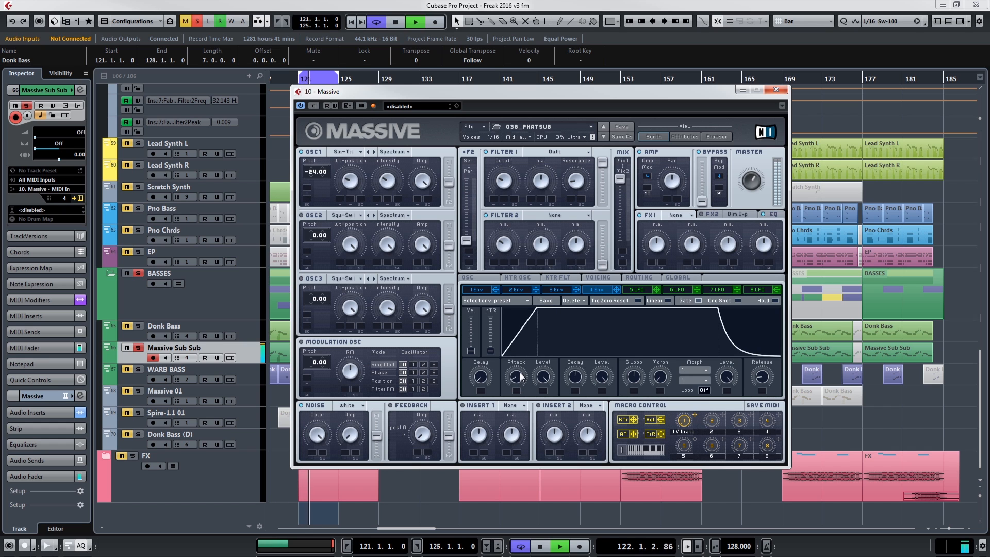
Step: Review the Voicing and Routing pages of the 038_PHATSUB patch and close the Massive instrument
click(598, 278)
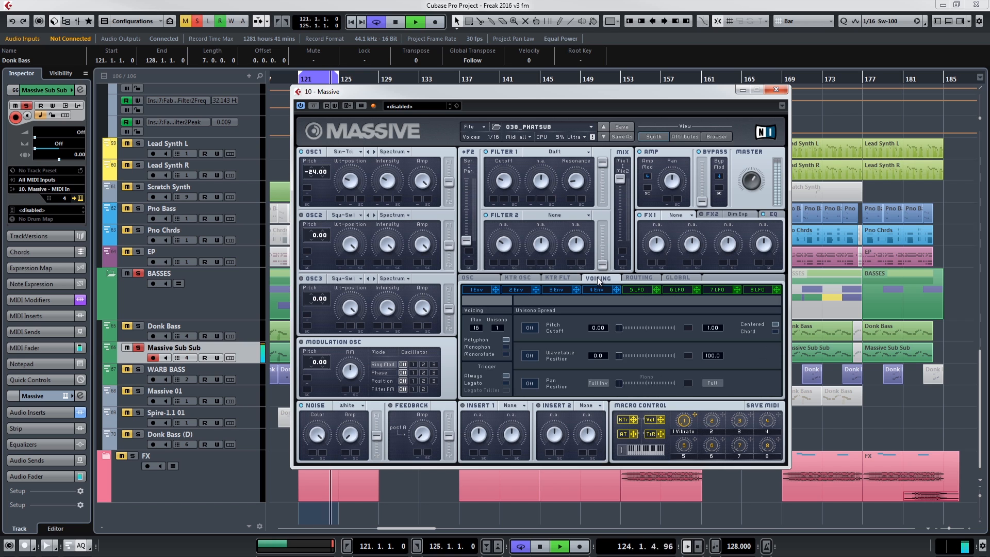
click(472, 277)
click(632, 278)
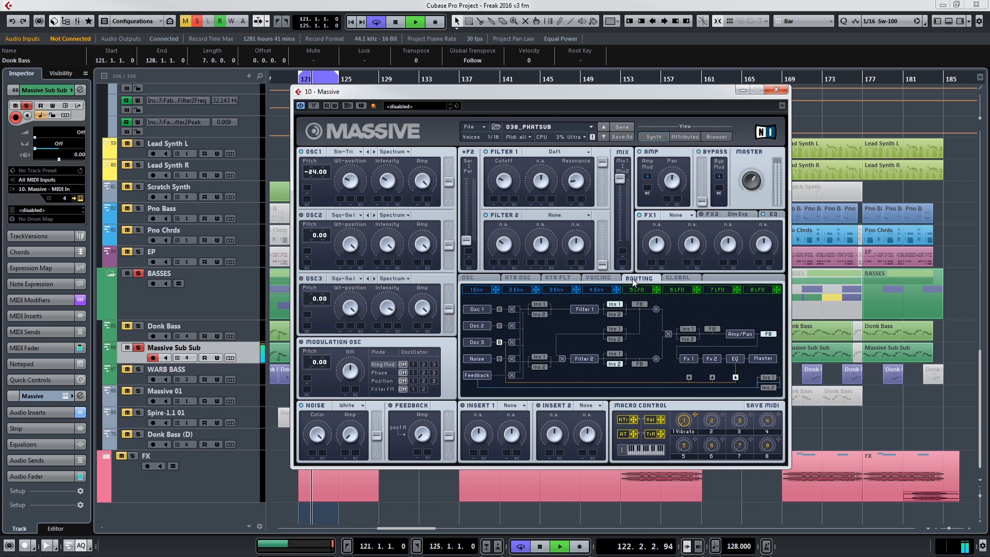
click(602, 277)
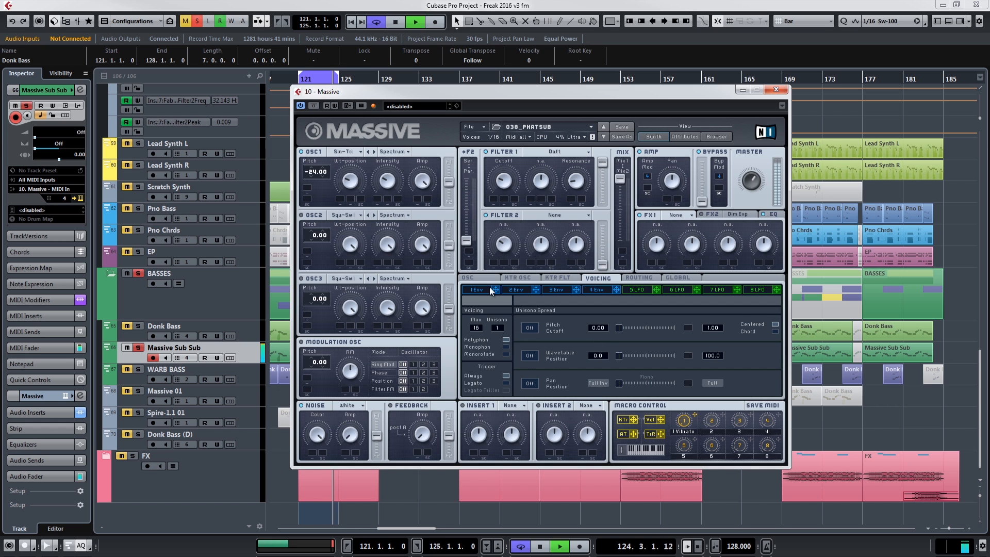
click(776, 90)
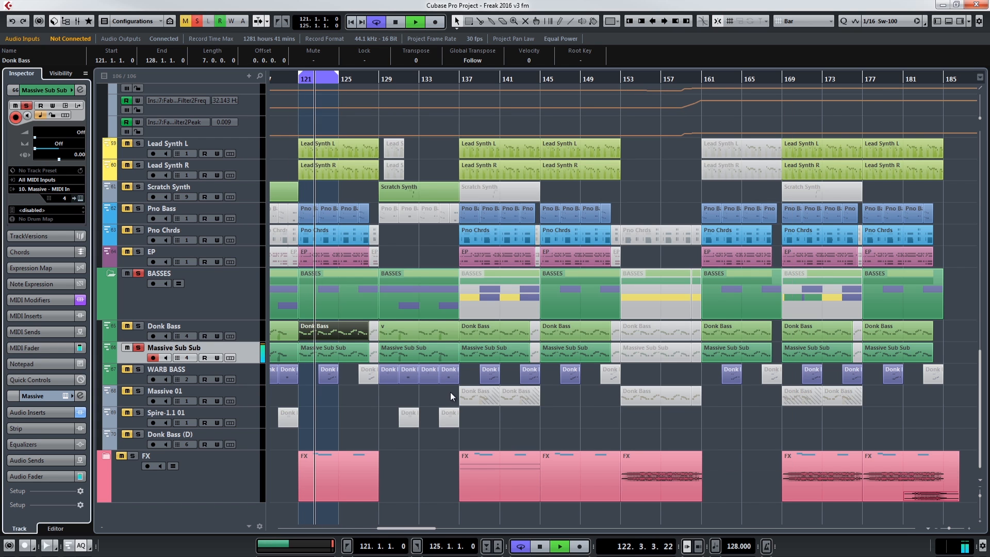
Step: Loop the soloed Resample1 track from bar 153 to 161 and open its FabFilter Simplon insert
key(space)
click(384, 437)
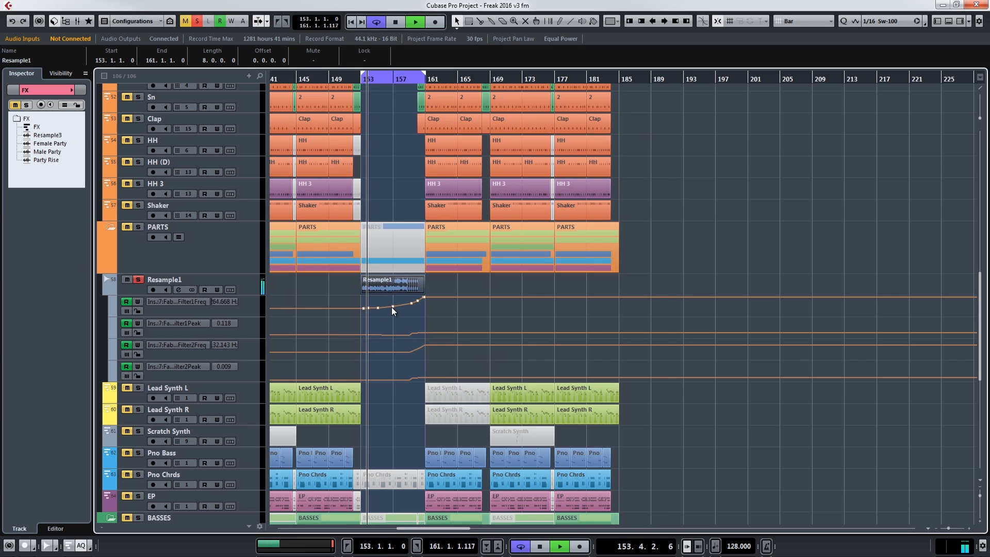
scroll(392, 307, down, 4)
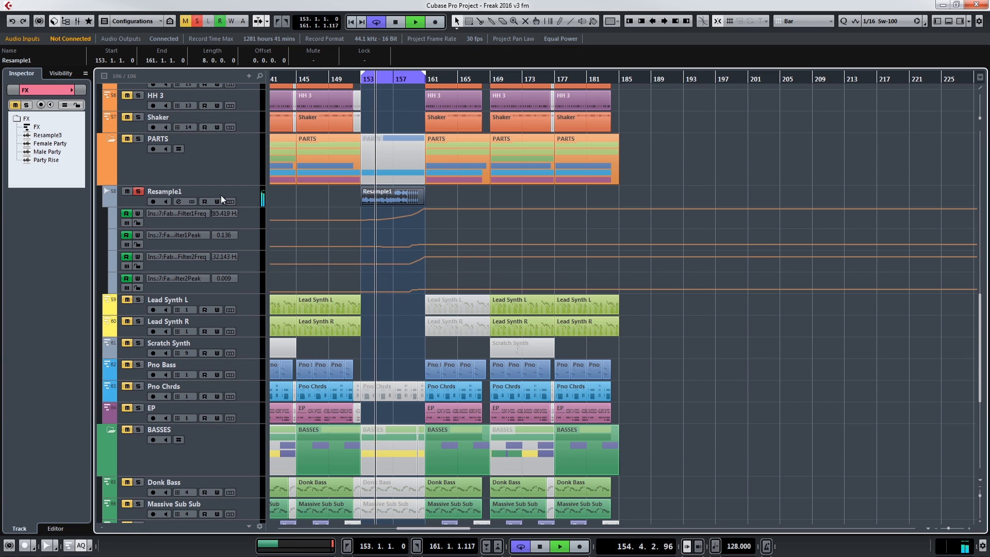
click(243, 199)
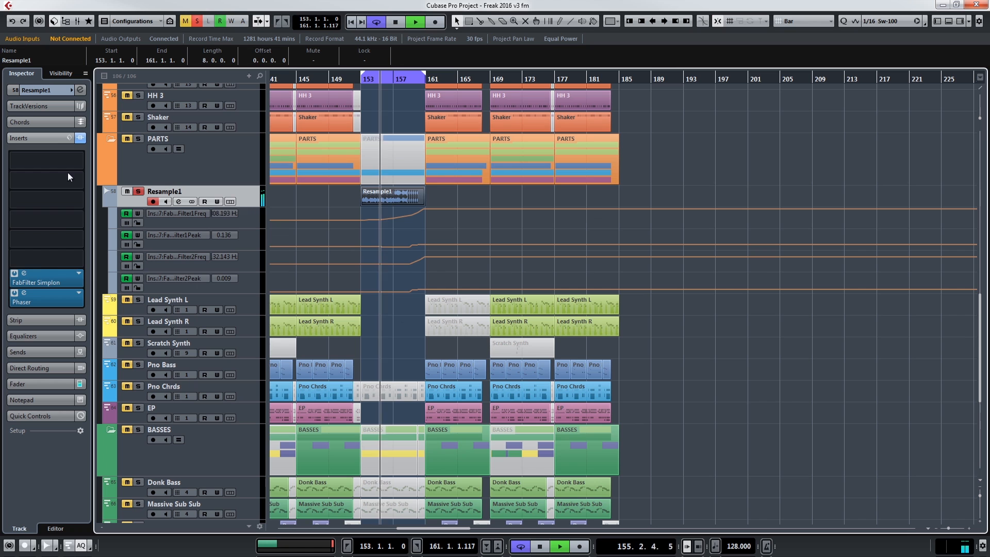
click(23, 273)
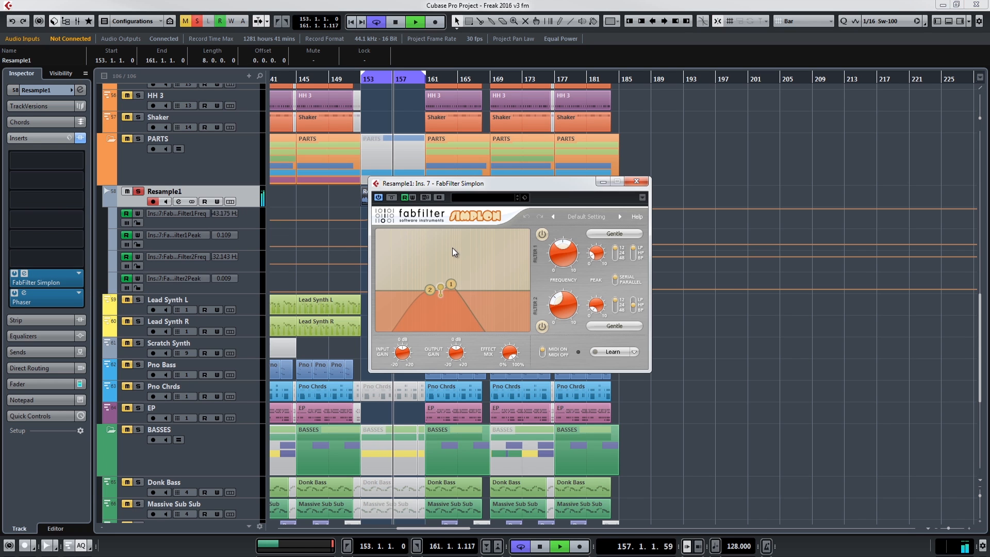
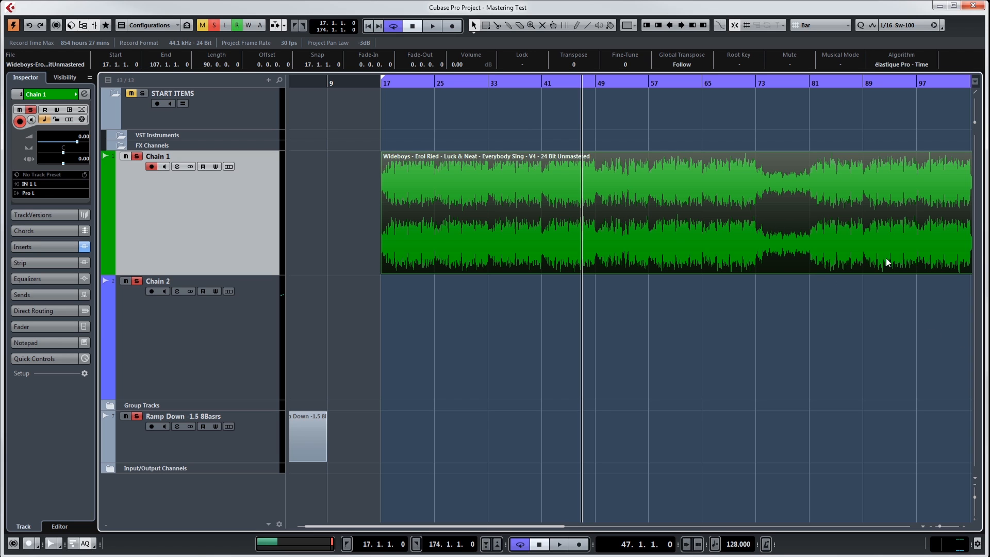
Step: Fit the whole Chain 1 audio event in the Mastering Test arrangement and open the MixConsole full screen
drag(525, 80, 491, 62)
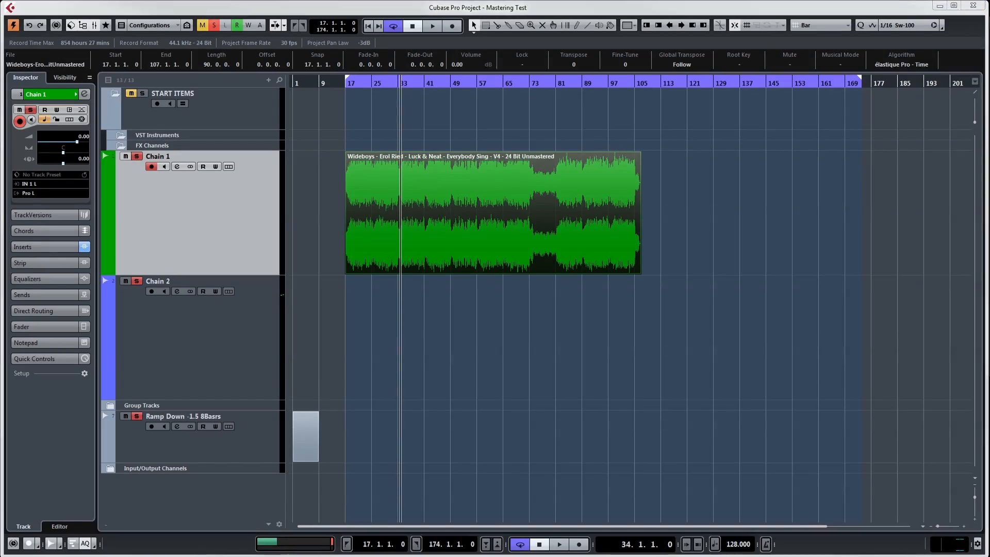
key(F3)
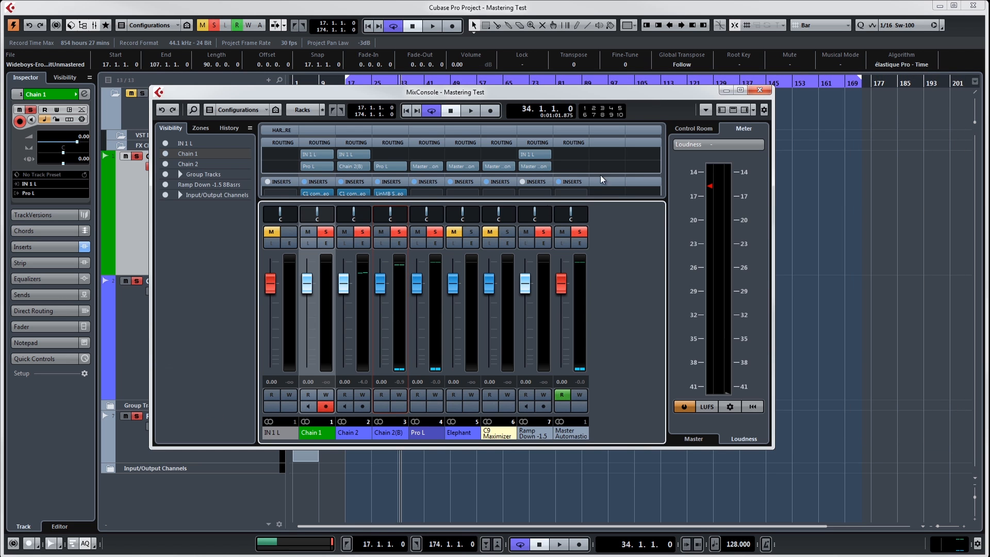
click(743, 91)
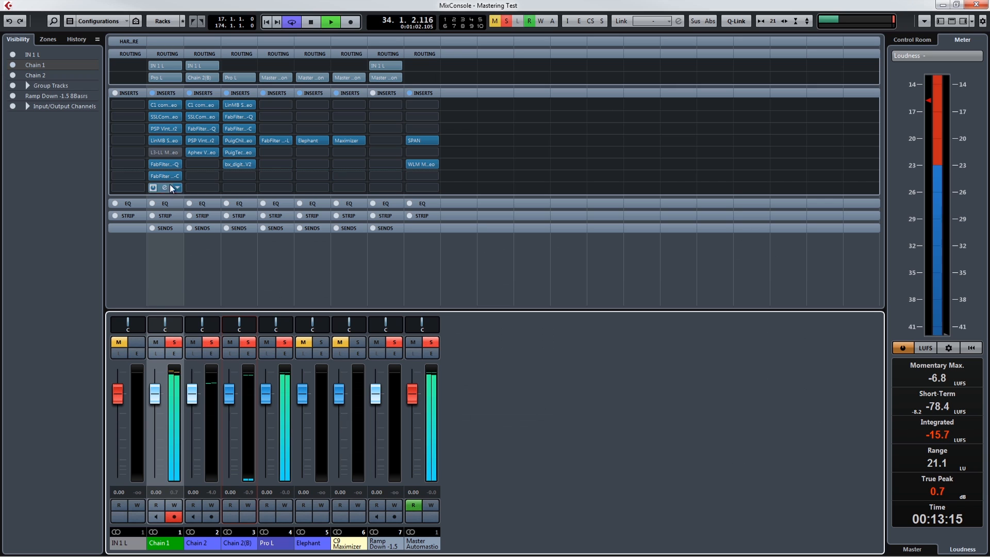
Step: Stop playback and bypass the Chain 1 inserts that follow the C1 comp in the first slot
key(space)
click(153, 164)
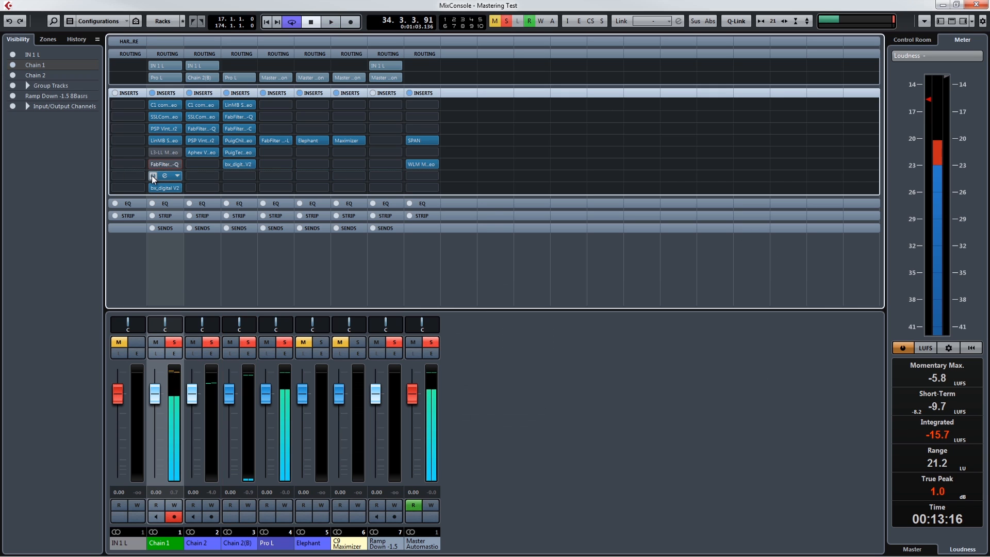
click(152, 176)
click(152, 188)
click(153, 141)
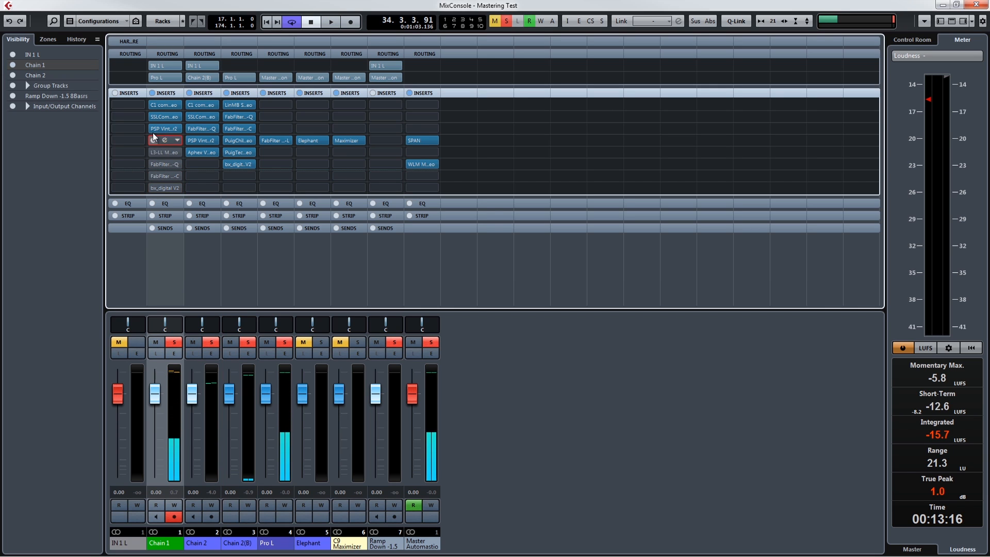
Step: Open the C1 comp in Chain 1's first insert, audition it in short playback passes and close it
click(165, 103)
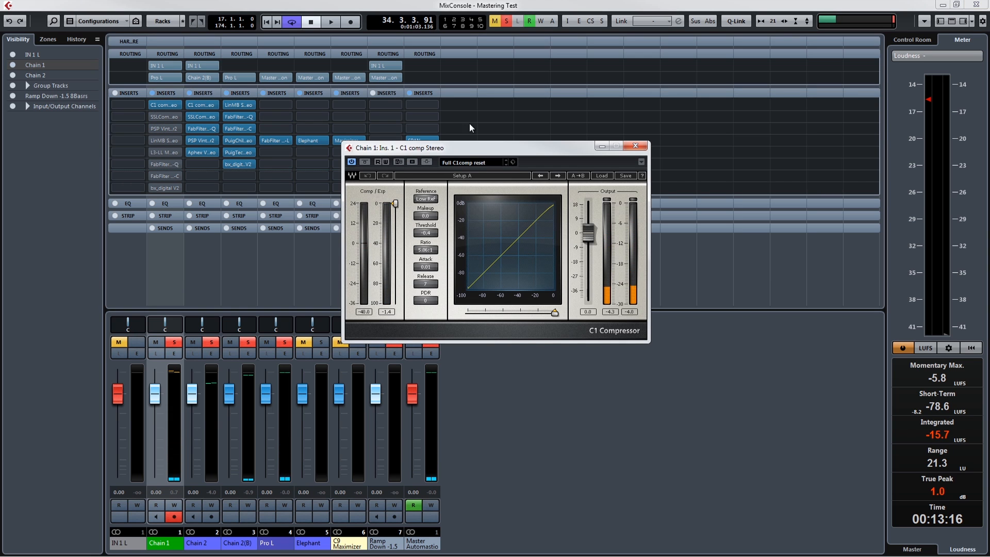
key(space)
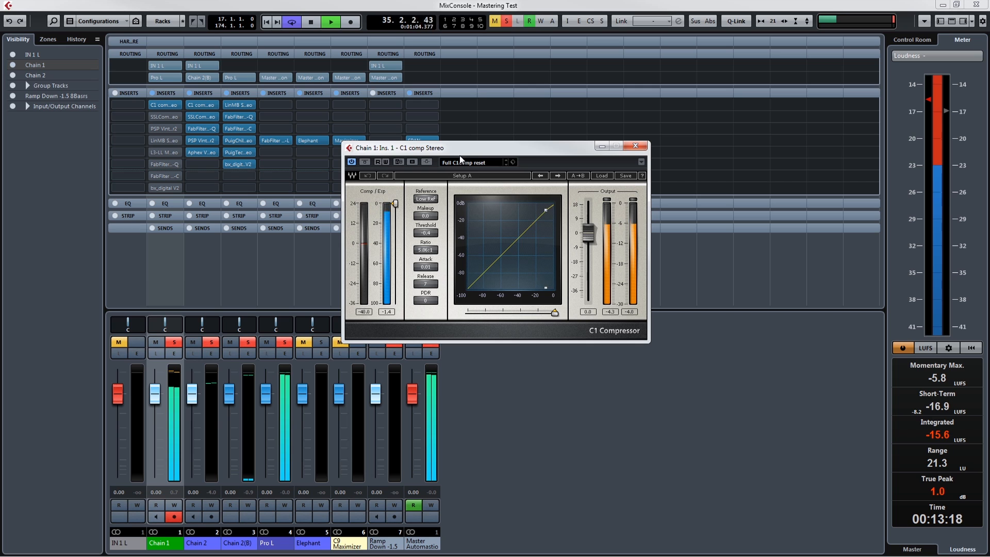
key(space)
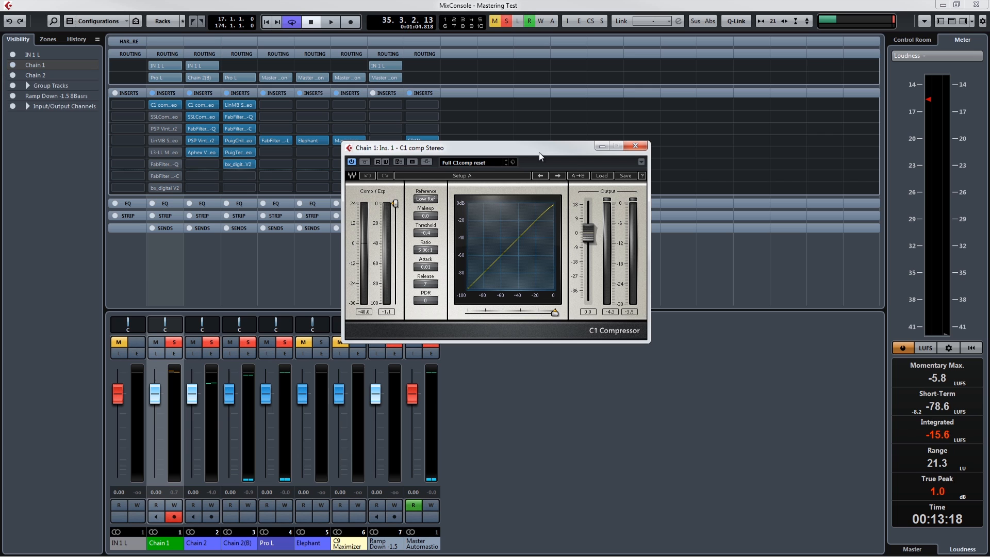
key(space)
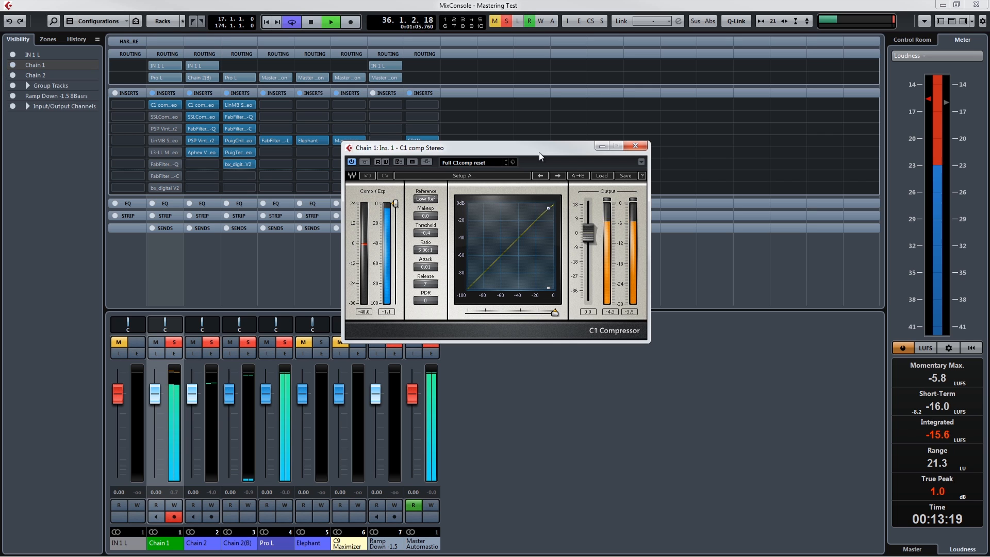
key(space)
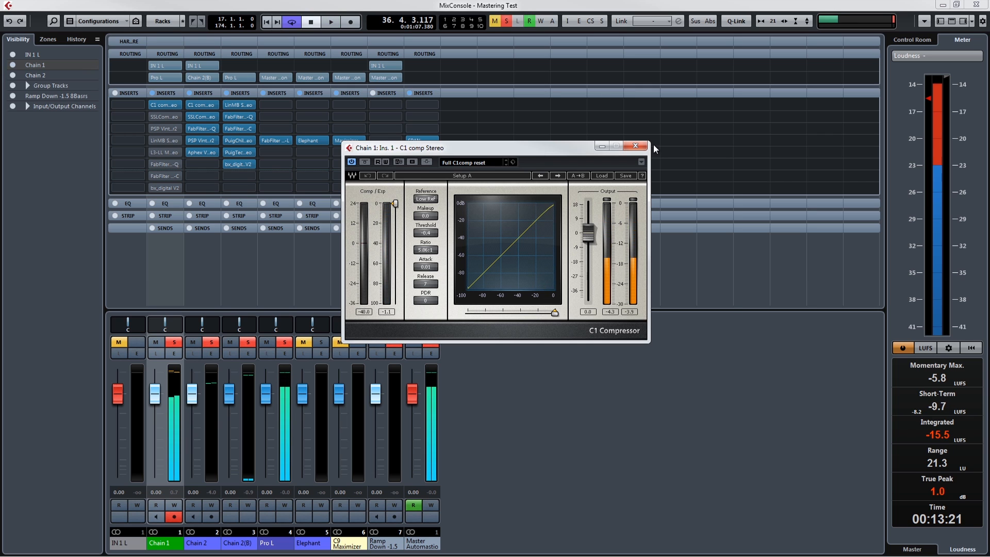
click(635, 146)
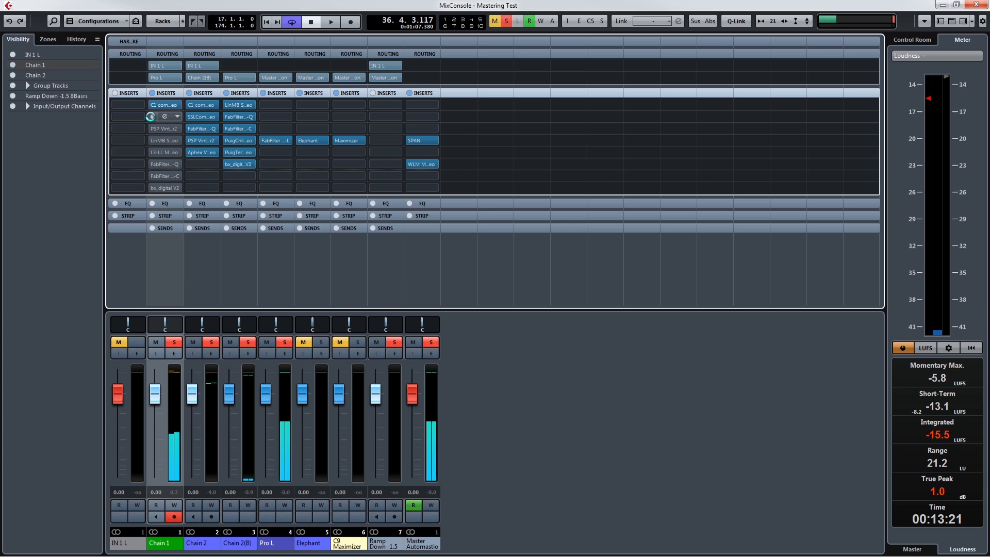
Step: Reactivate the SSLComp in Chain 1's second insert, review its Lillywhite Mix Buss settings and close it
click(151, 116)
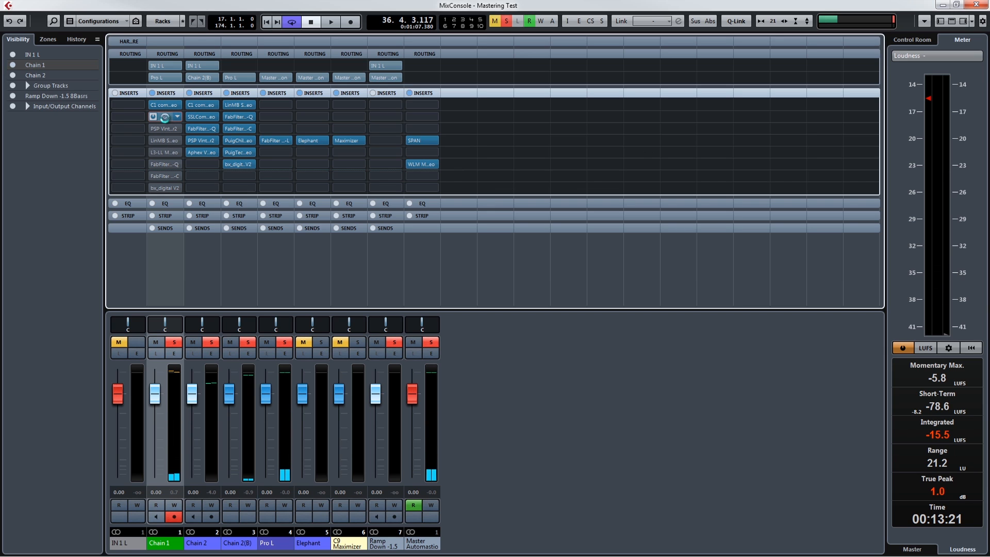
click(165, 117)
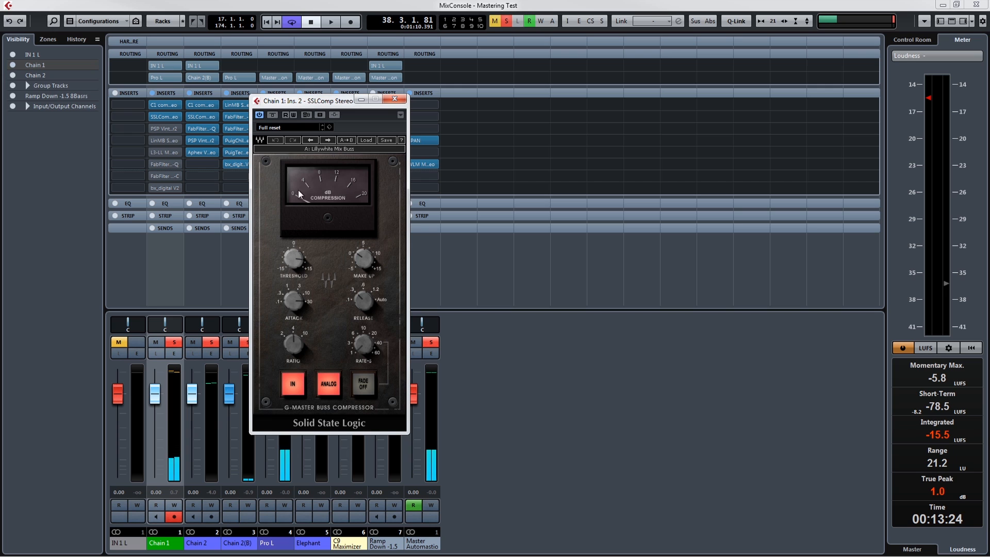
click(394, 99)
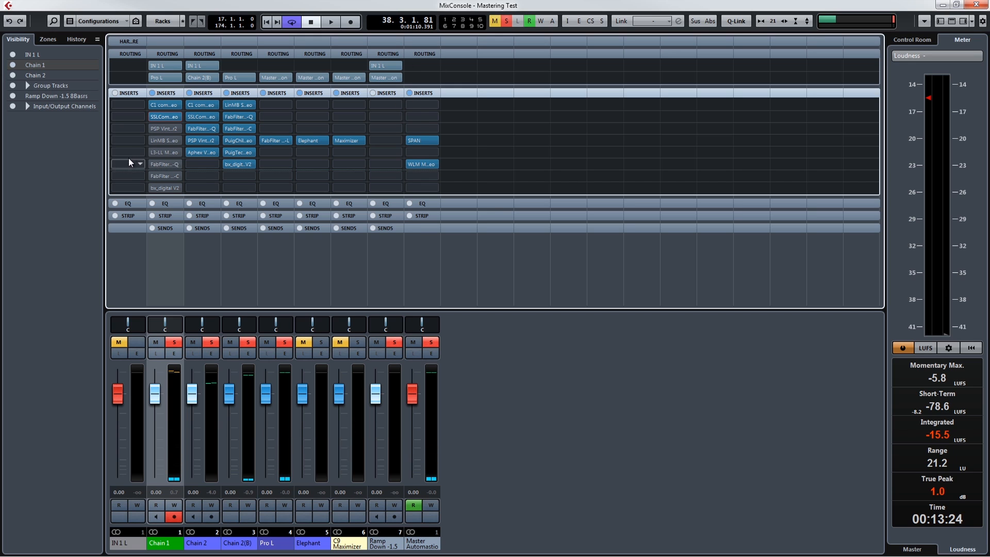
Step: Reactivate and open PSP VintageWarmer2 in Chain 1's third insert, audition it during playback and close it
click(164, 128)
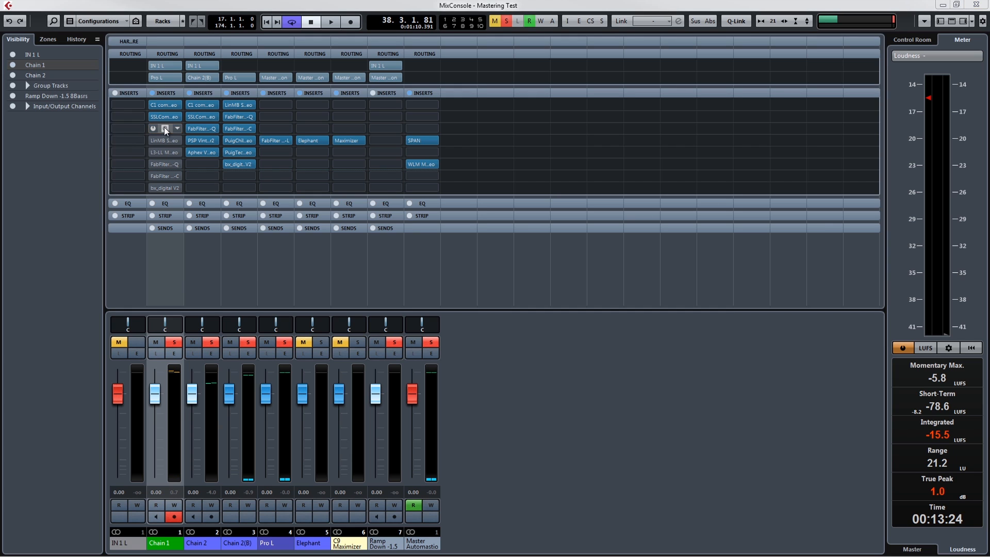
click(152, 128)
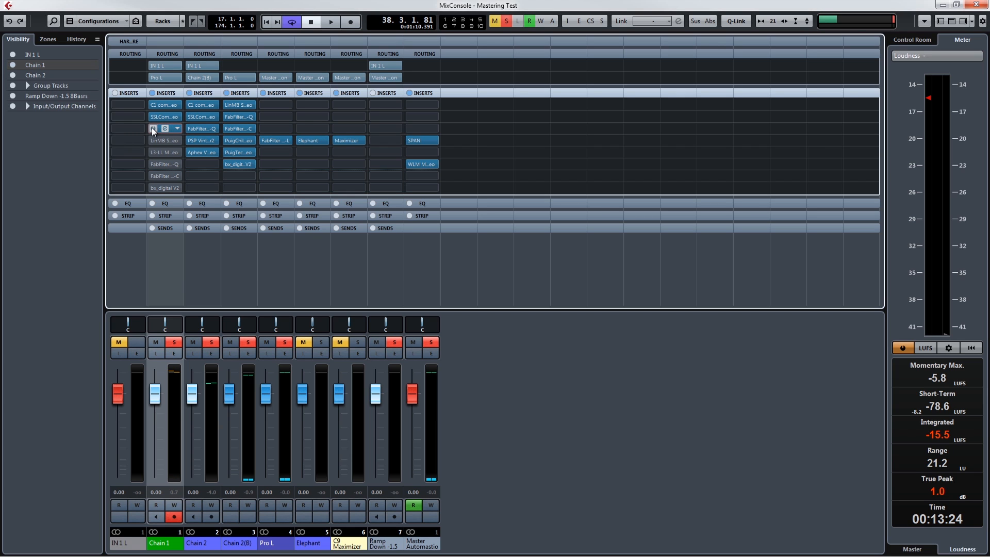
drag(989, 232, 494, 100)
key(space)
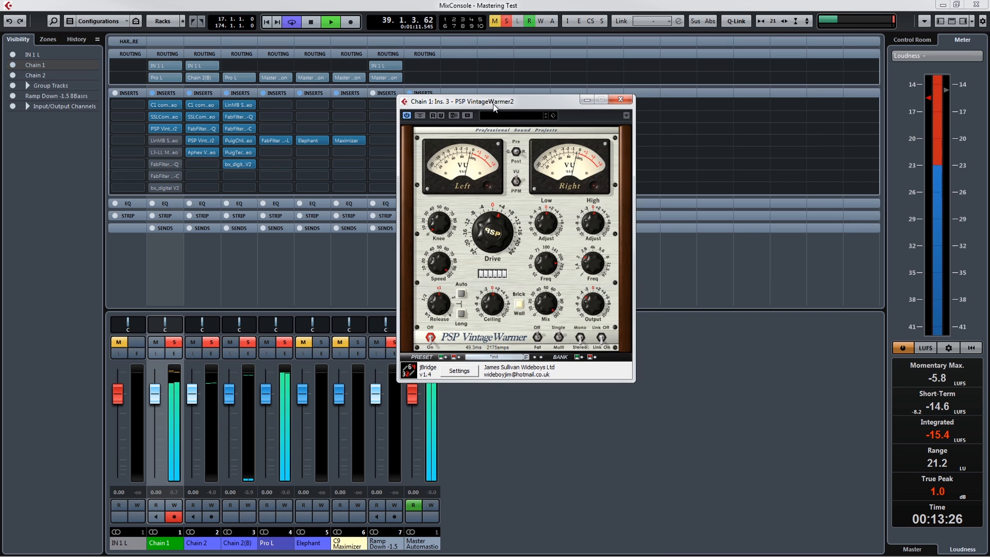
drag(503, 236, 503, 197)
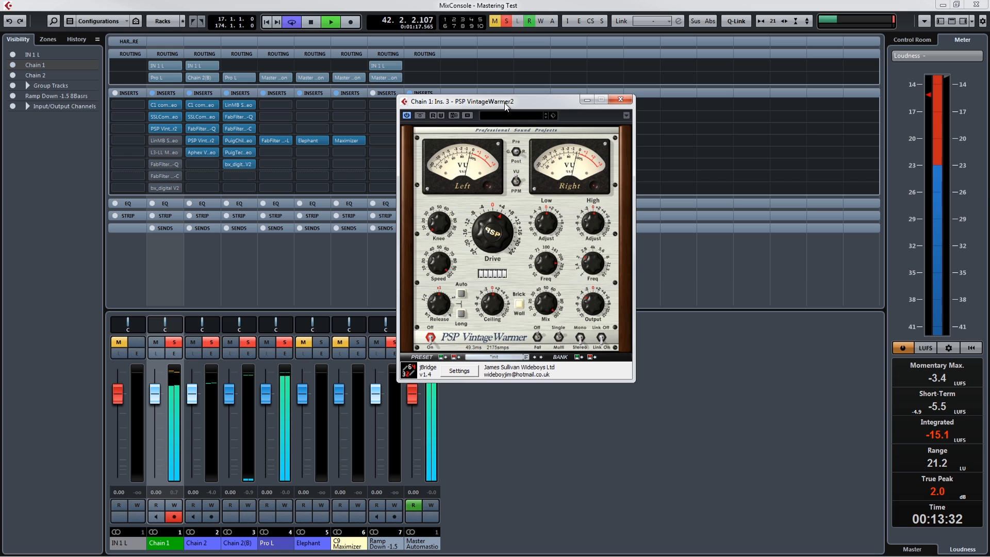
key(space)
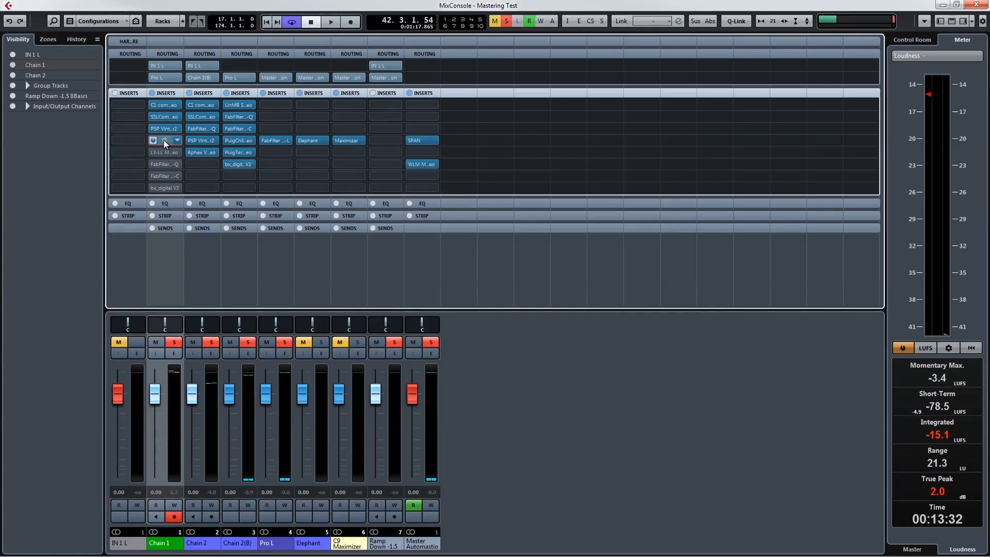
Step: Reactivate the LinMB Stereo multiband in Chain 1's fourth insert, audition it during playback and close it
click(163, 141)
drag(525, 134, 556, 129)
key(space)
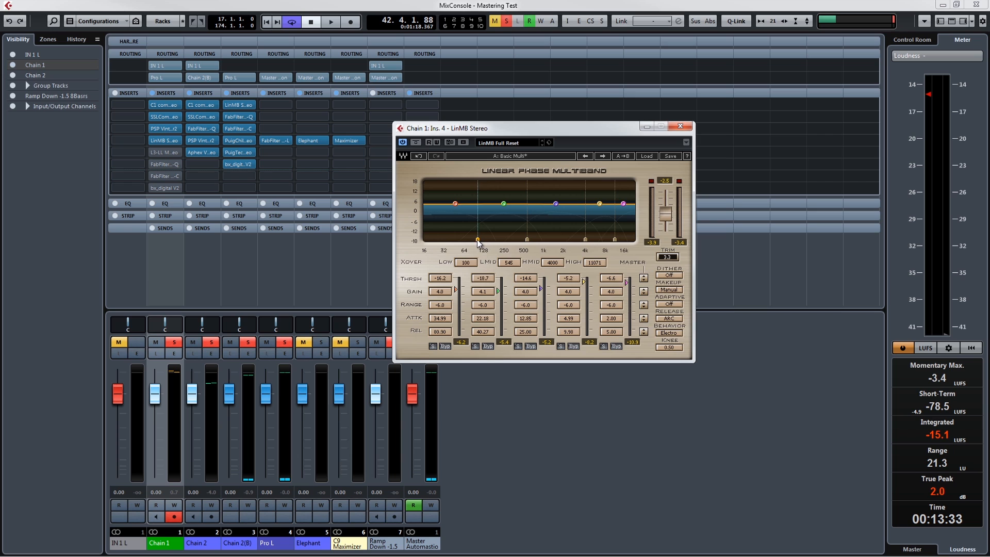
click(681, 127)
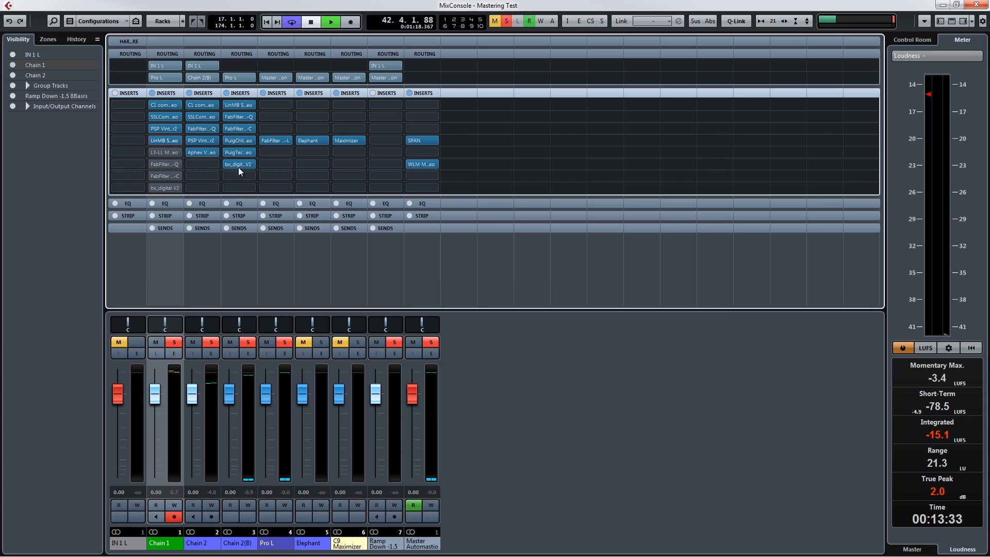
key(space)
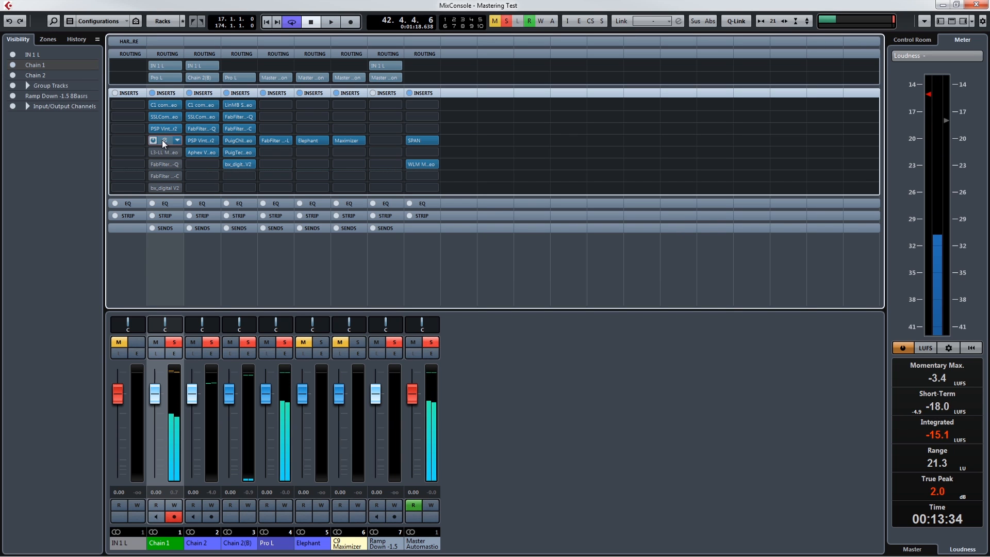
click(165, 140)
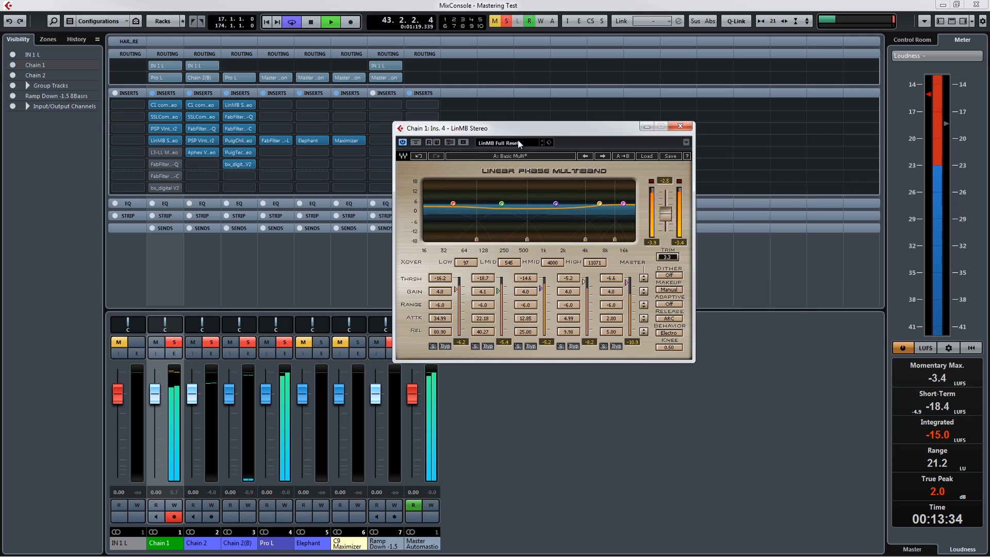
click(681, 127)
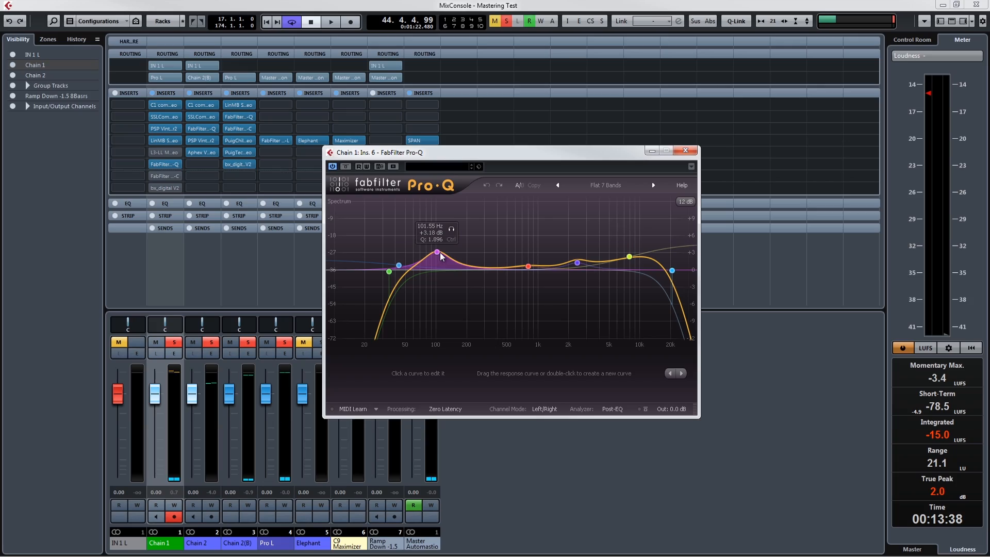
Step: In Chain 1's FabFilter Pro-Q, review the low bell and low cut bands and set the high cut to about 16176 Hz
click(437, 253)
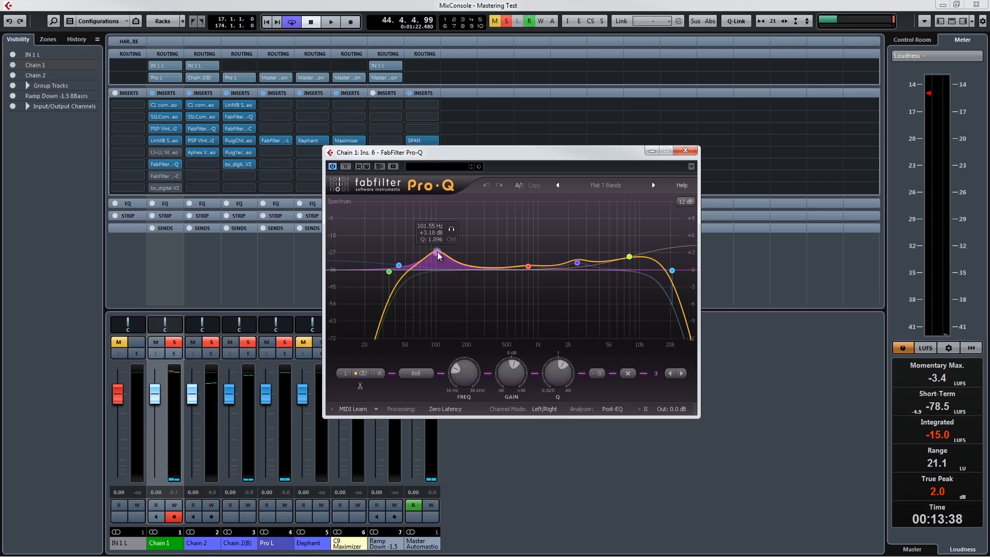
click(388, 272)
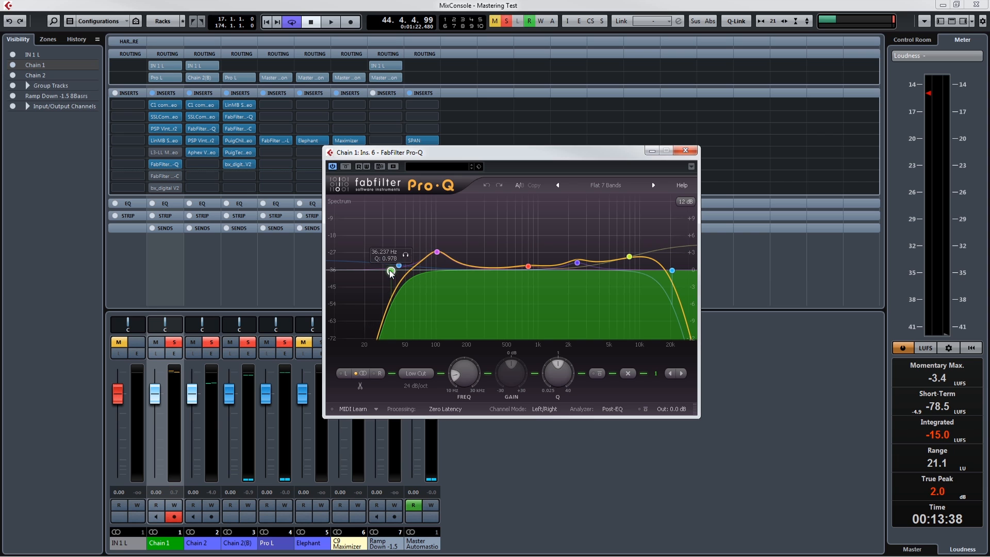
click(672, 271)
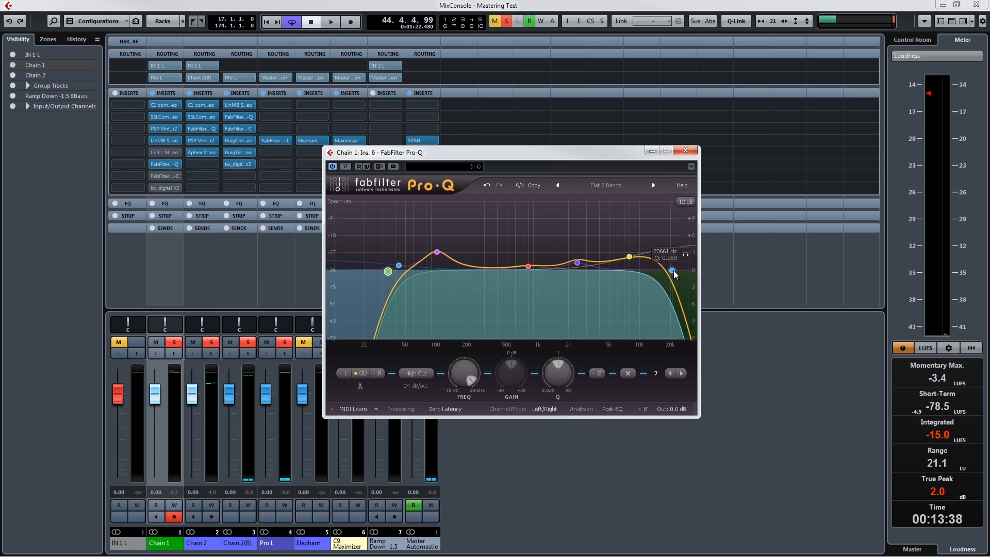
drag(672, 271, 661, 271)
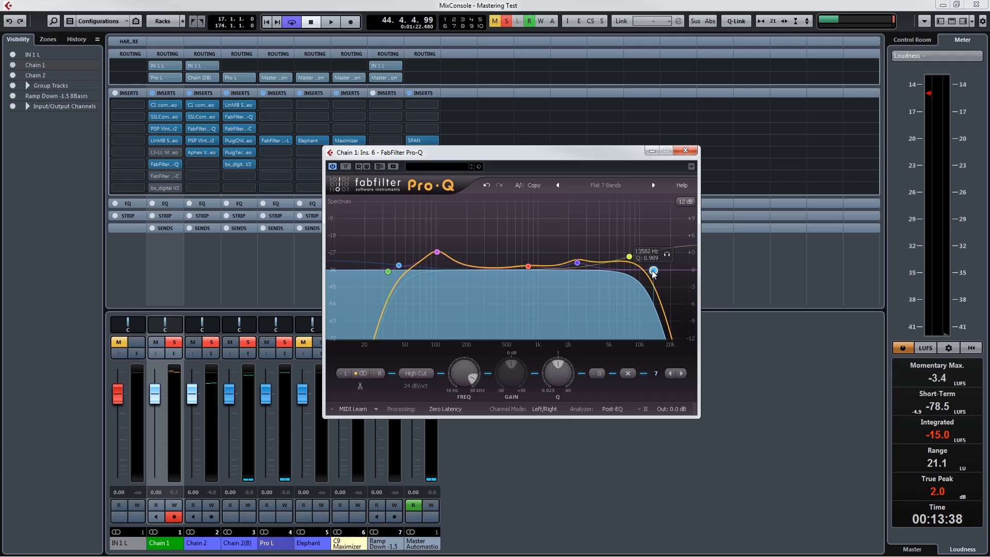
drag(653, 271, 661, 277)
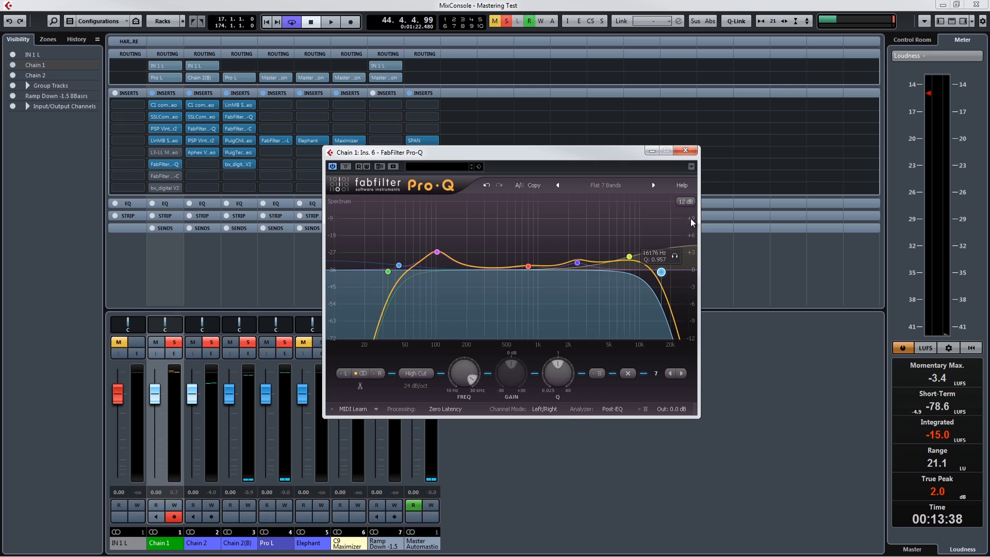
click(685, 151)
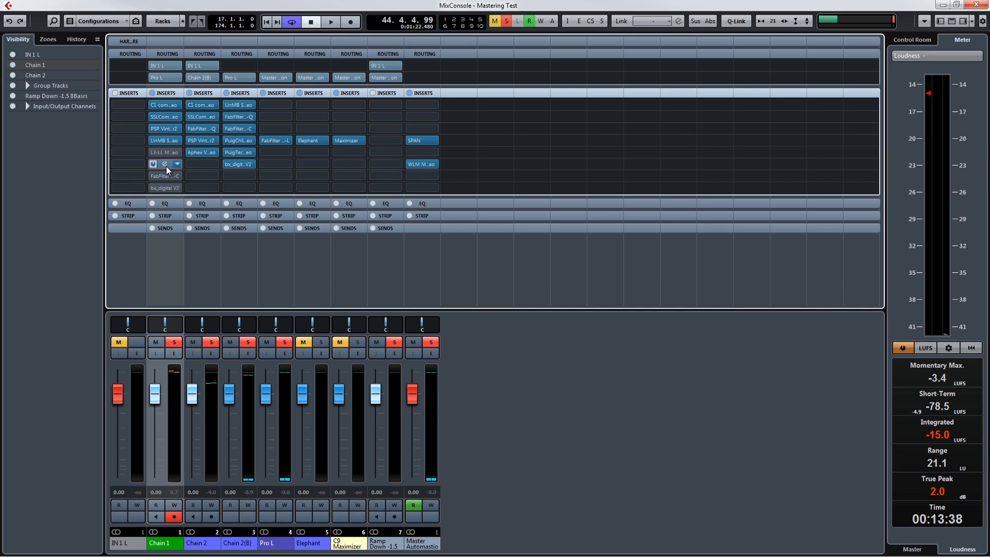
Step: Play from bar 17 with Chain 1's FabFilter Pro-C active, lower its threshold, stop playback and close the compressor
key(KP_1)
key(space)
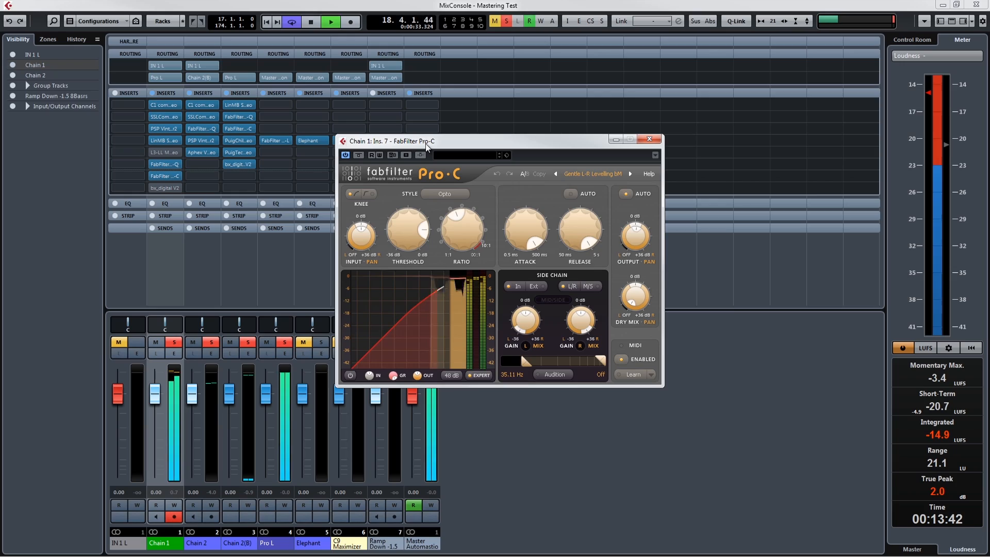
drag(404, 236, 405, 256)
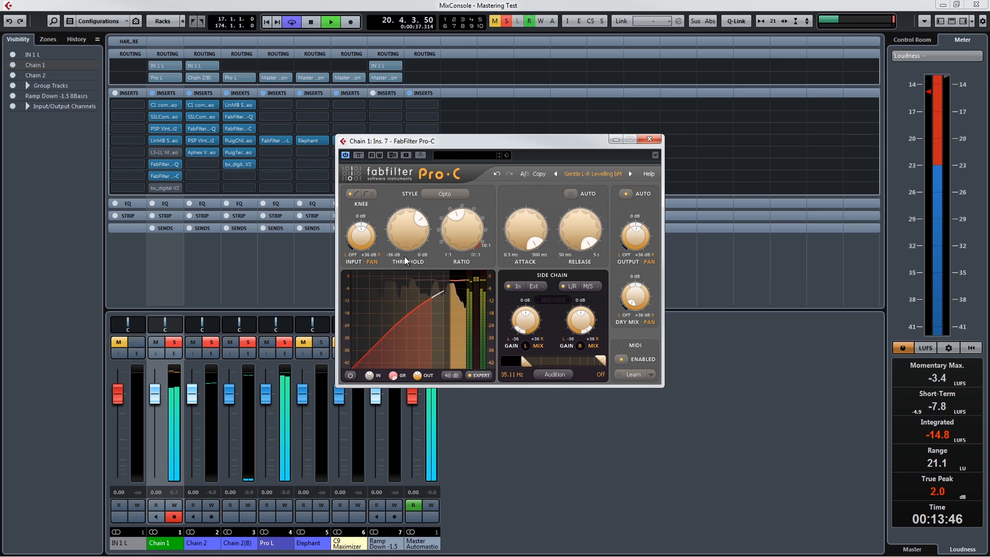
key(space)
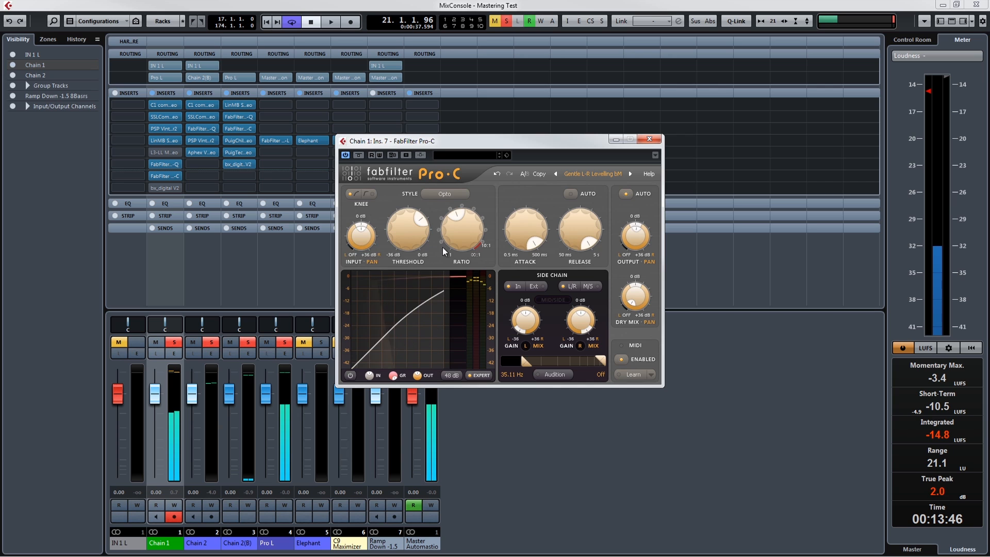
click(650, 138)
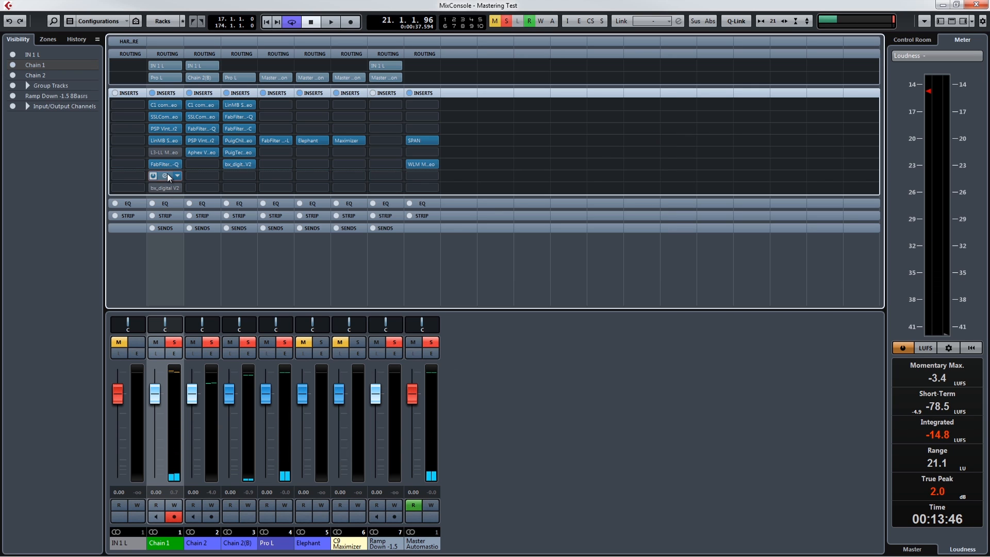
Step: Reactivate the bx_digital V2 in Chain 1's last insert and open it for review
click(151, 187)
click(166, 188)
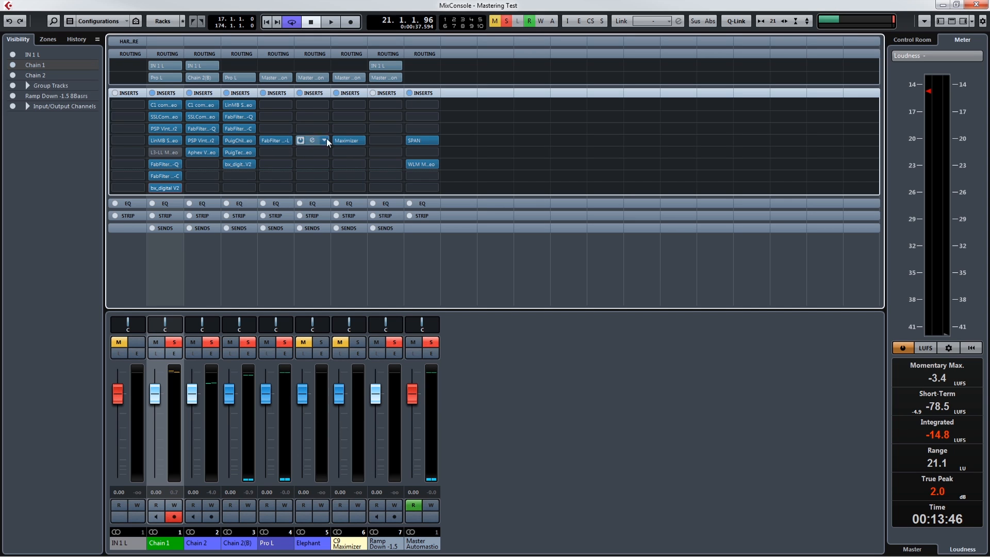
Step: Open the FabFilter Pro-L insert on the Pro L group channel and audition its limiting in a short playback pass
click(276, 142)
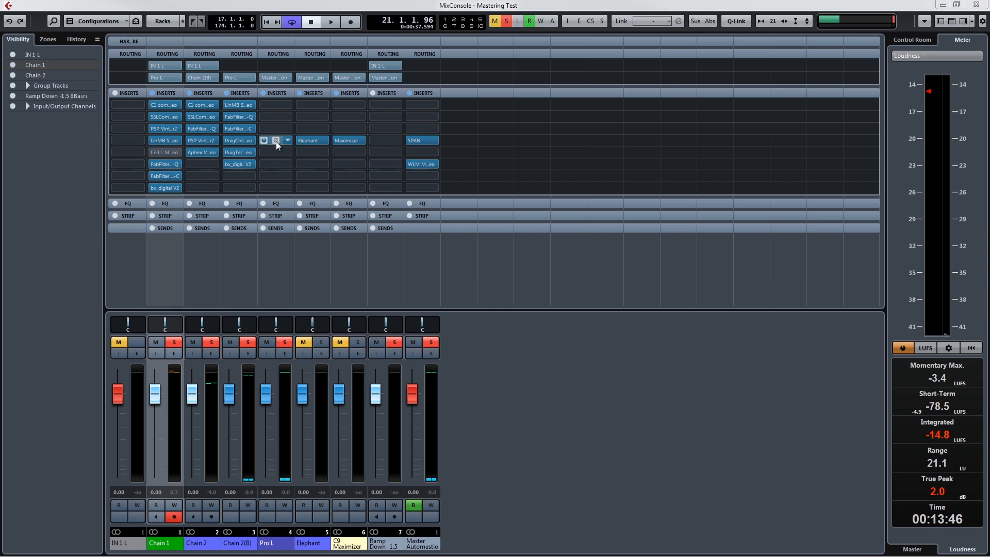
key(space)
drag(989, 62, 404, 124)
key(space)
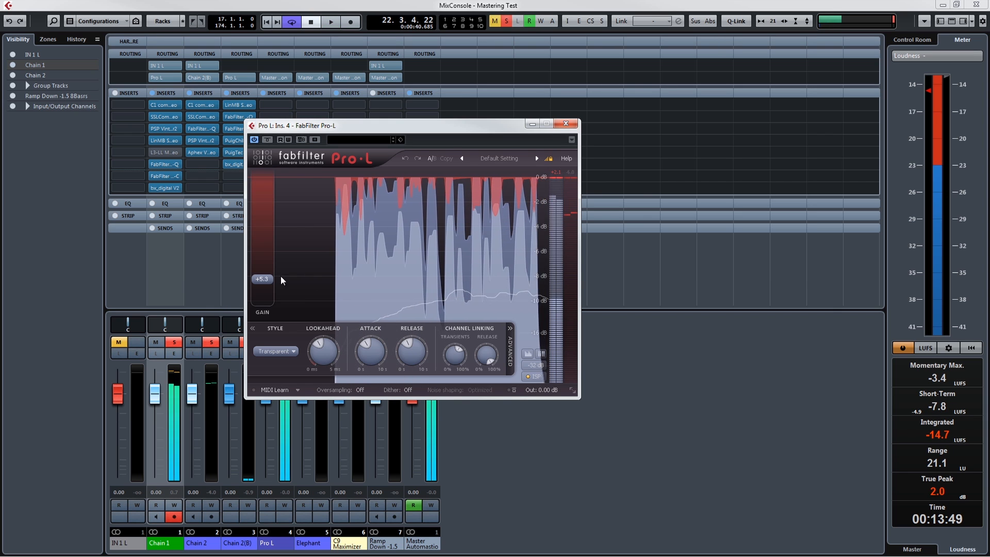
Step: Drop the Pro-L gain to 0 dB, raise it to about +7 dB during playback and stop
drag(267, 281, 265, 314)
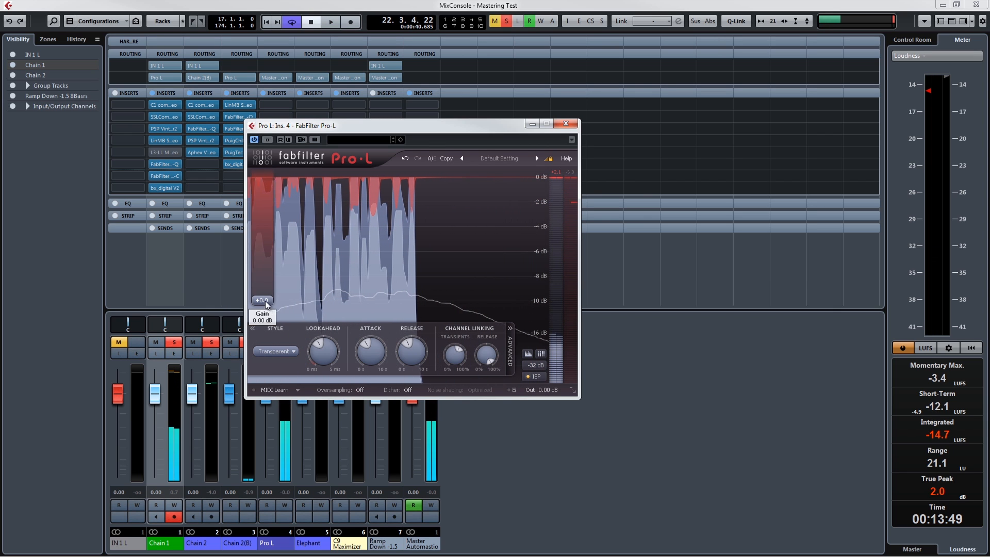
mouse_move(263, 304)
key(space)
drag(263, 304, 269, 272)
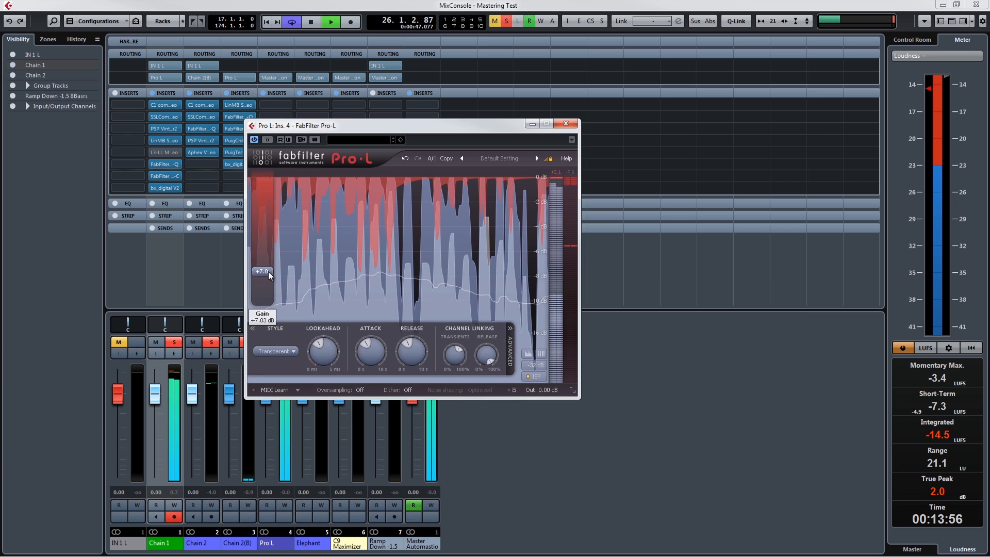
key(space)
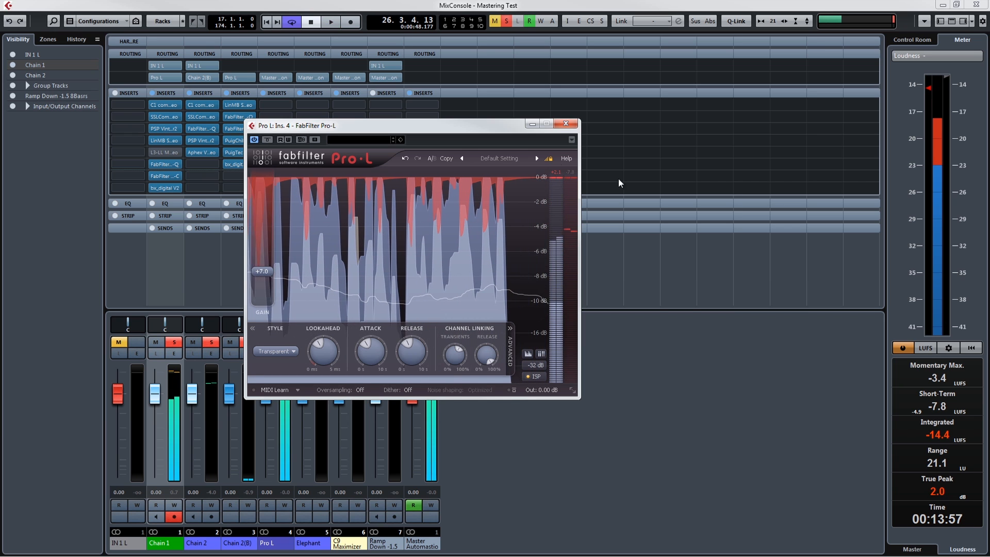